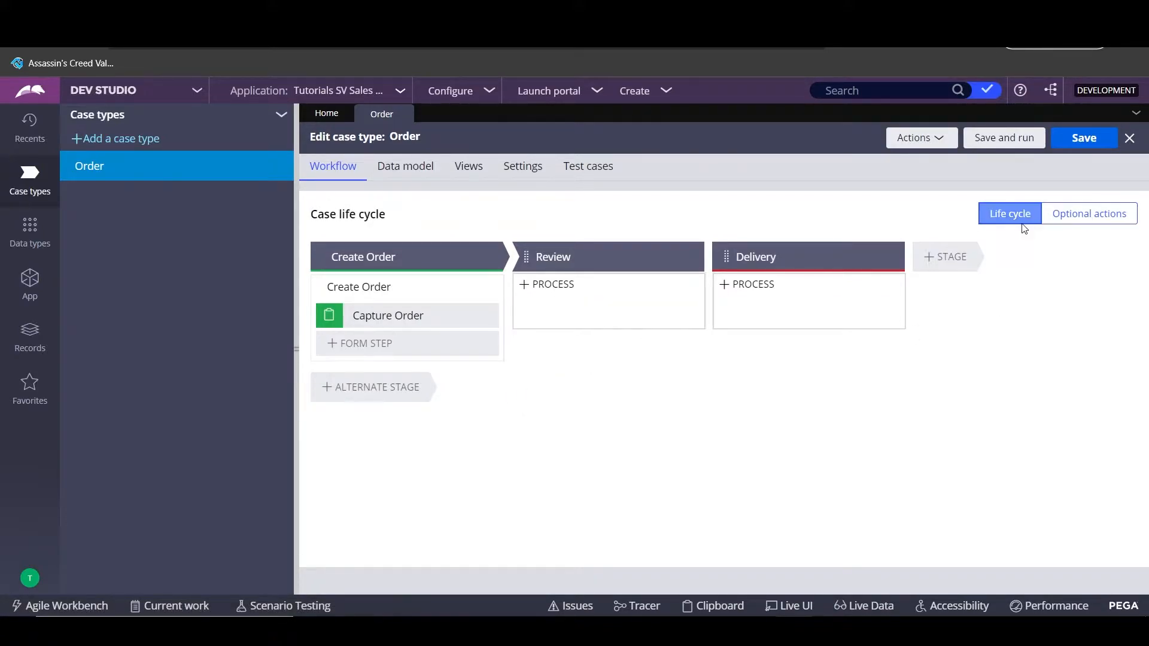
- Open the process diagram for the Create Order stage's Create New Customer optional action
left_click(1105, 225)
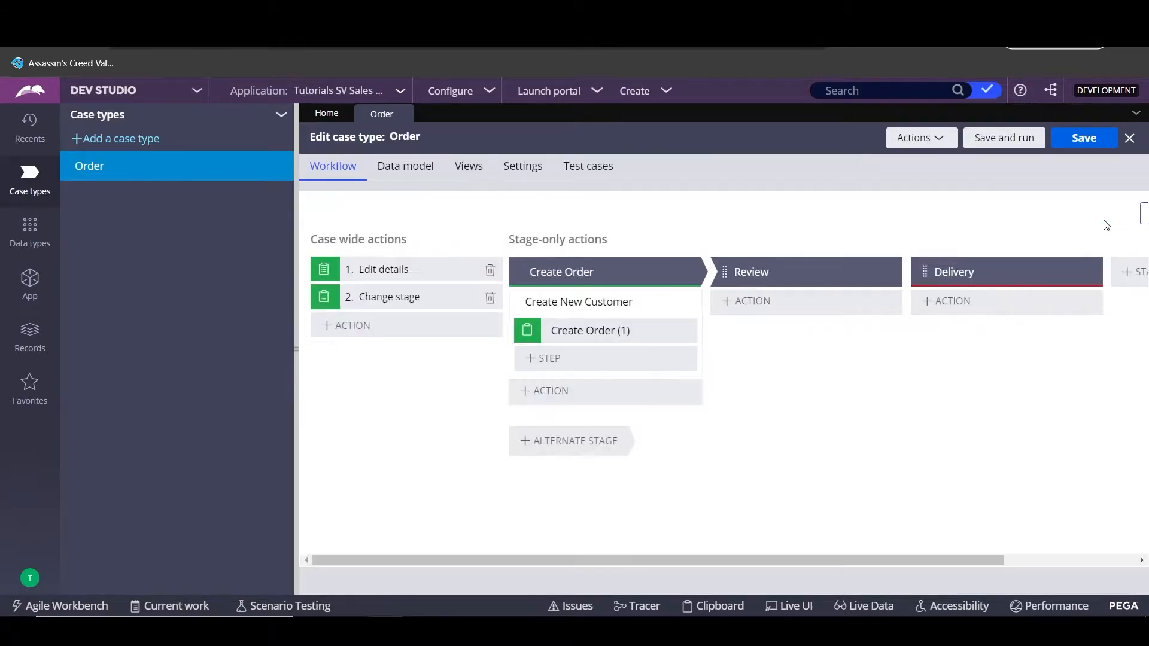
left_click(525, 400)
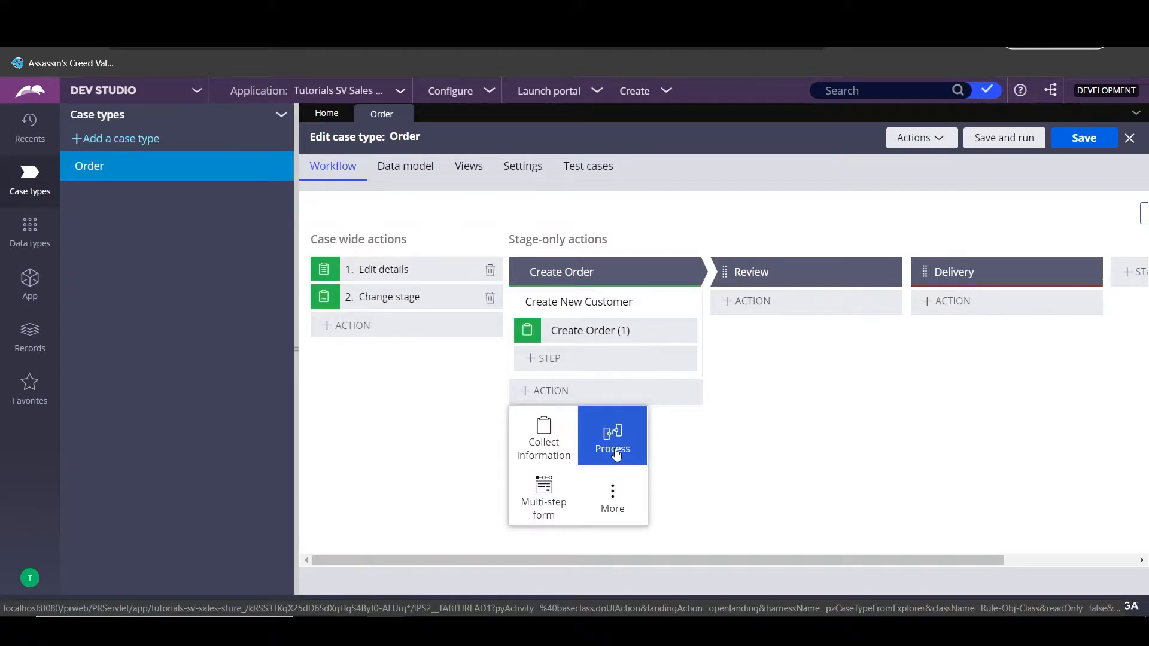
left_click(613, 308)
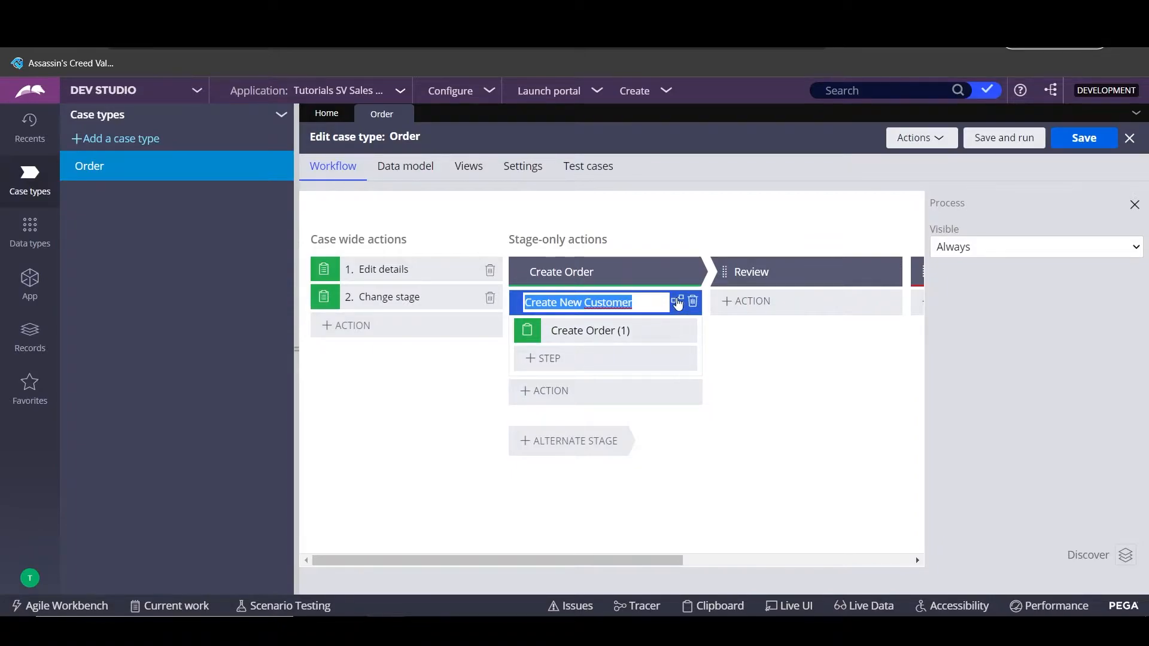
left_click(678, 303)
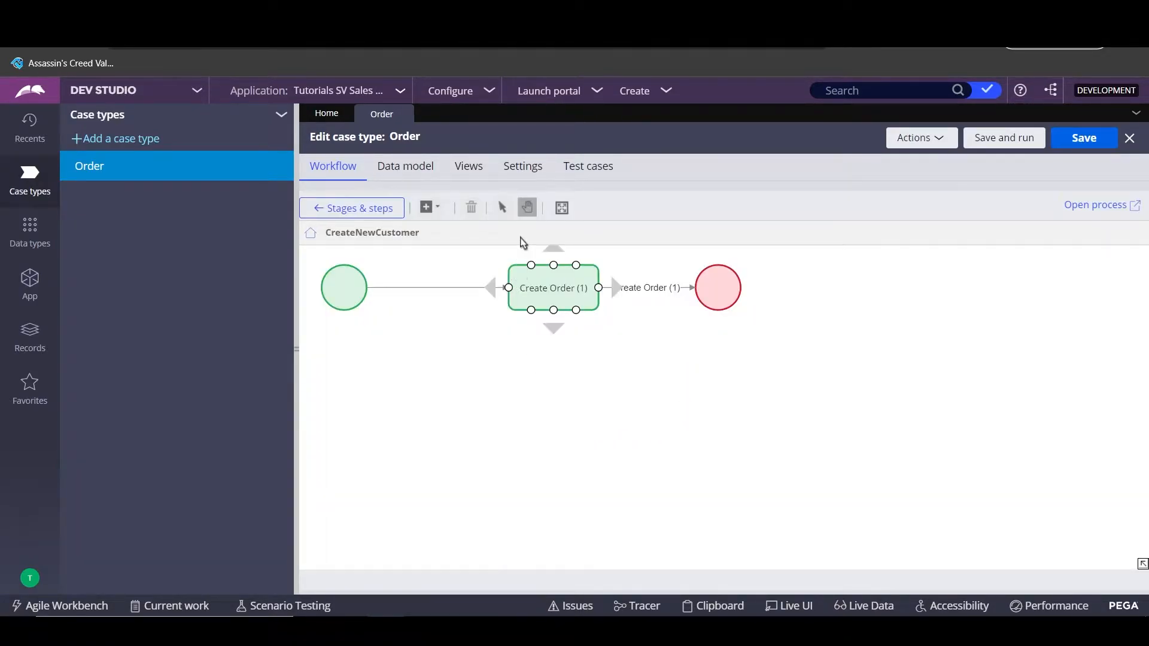
- Open the flow editor and drill into the connector's CreateOrder_Flow_1_id flow action and CreateNewCustomer section
left_click(1111, 214)
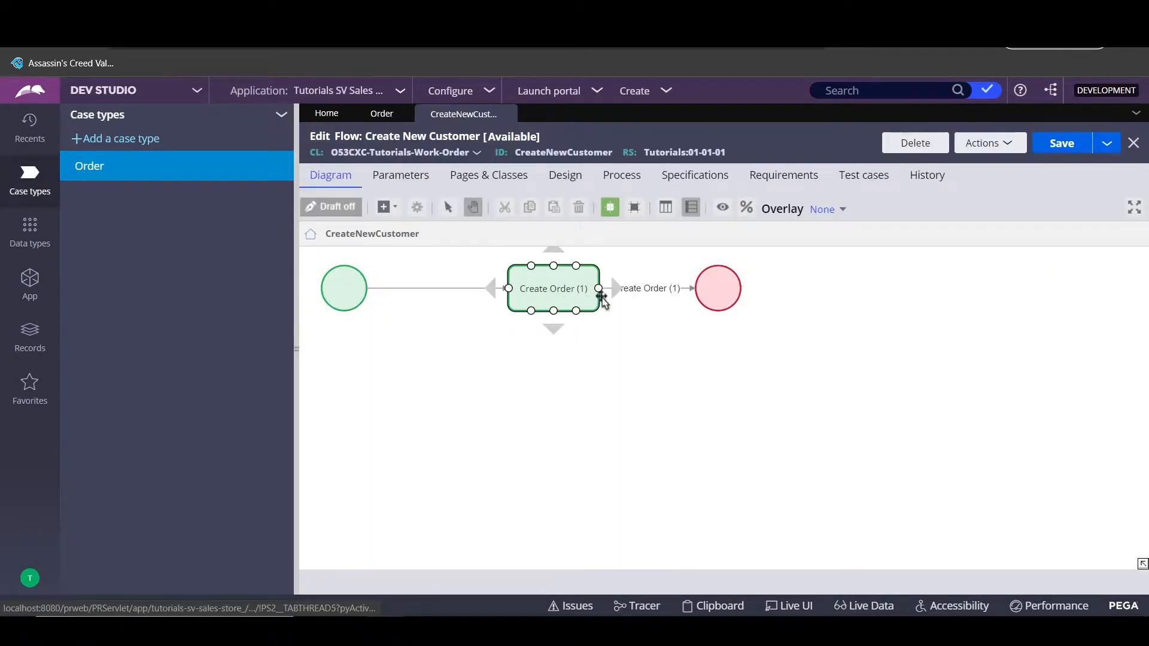
double_click(654, 290)
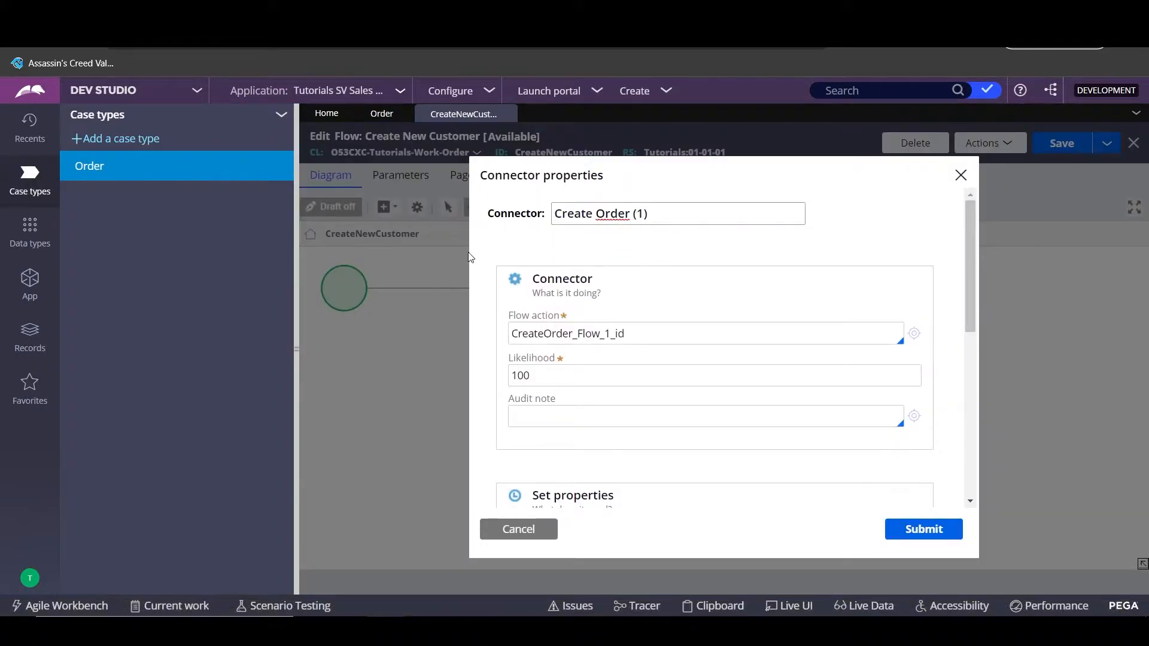
left_click(914, 333)
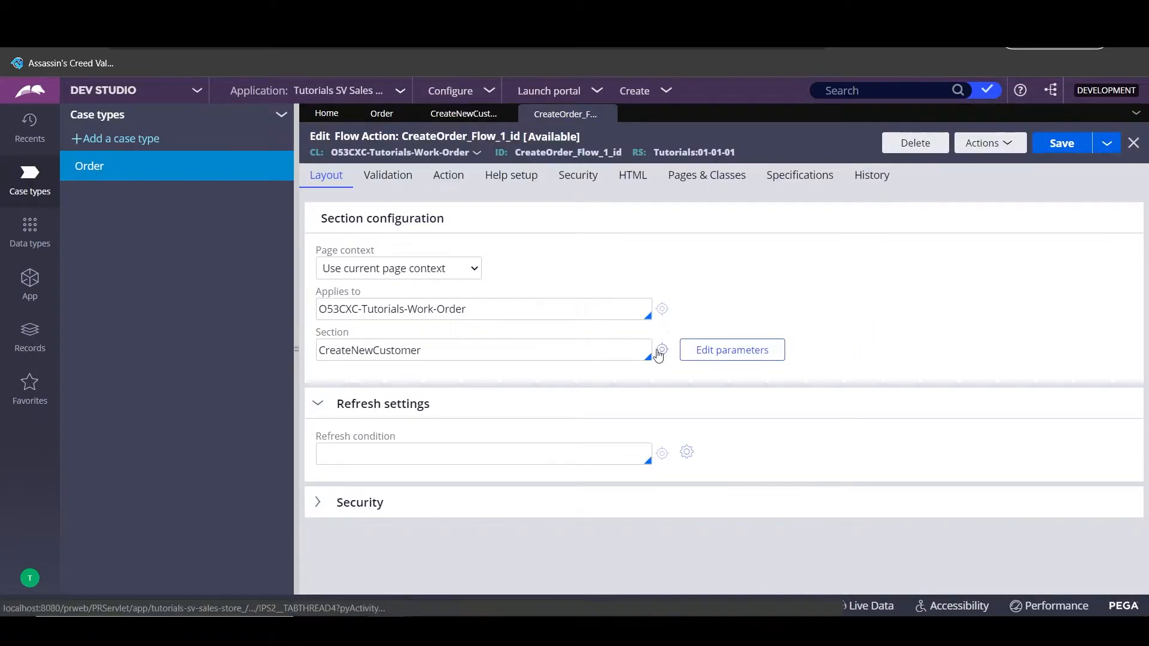
left_click(661, 353)
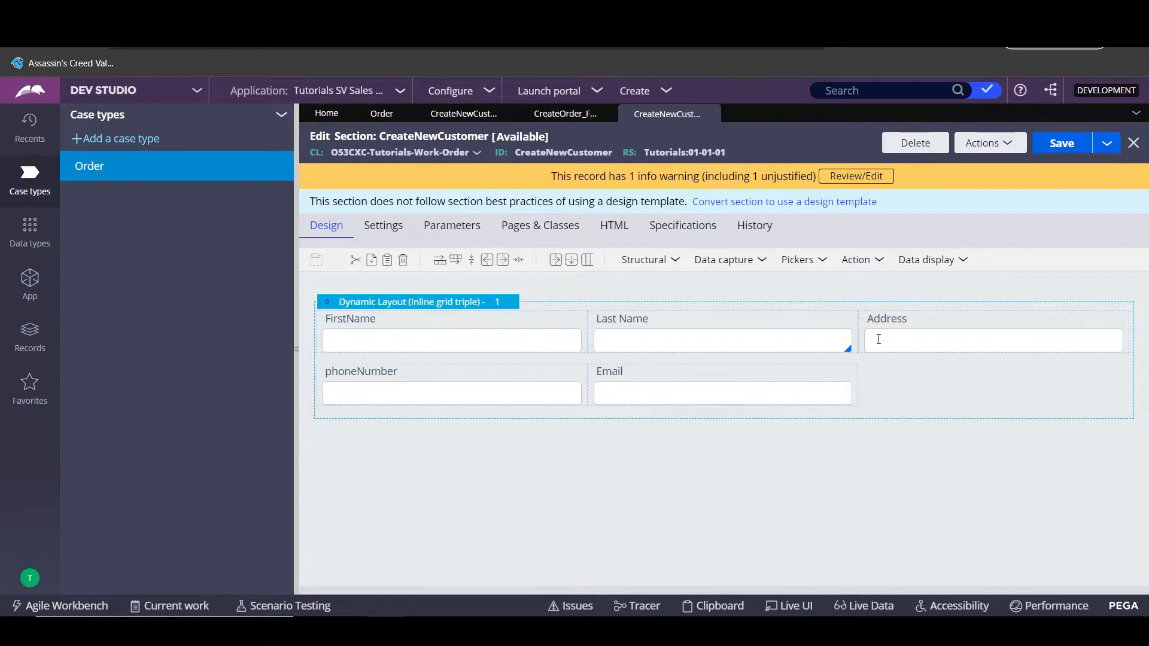
- Return to the Create New Customer flow and close the connector properties
left_click(571, 114)
left_click(462, 113)
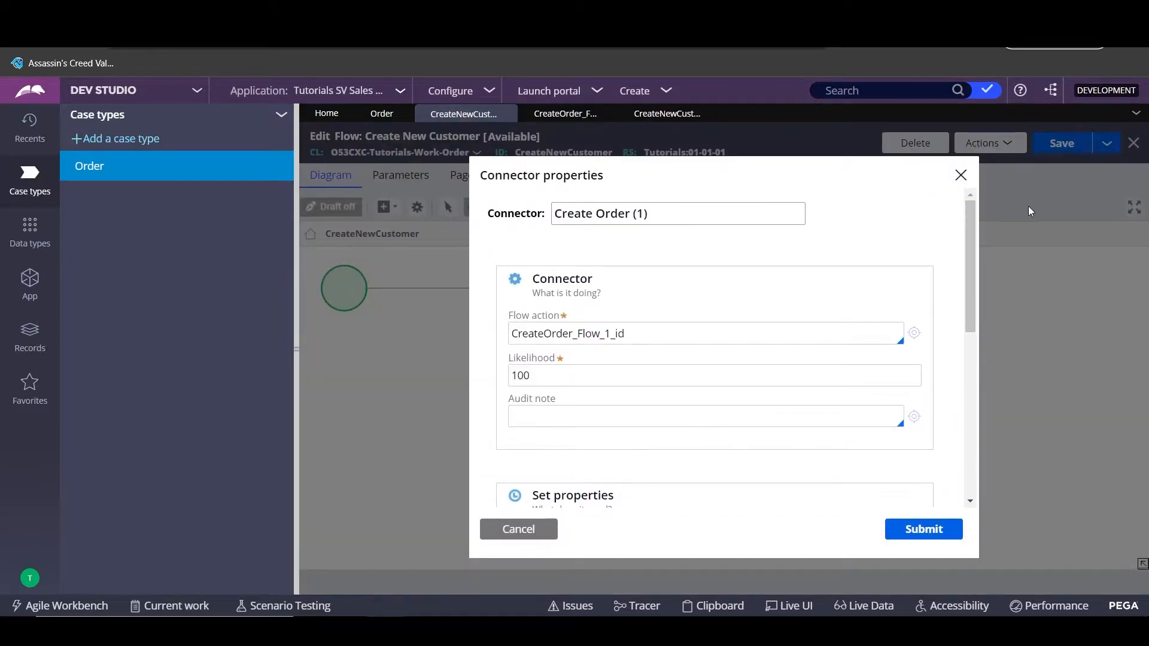
left_click(962, 175)
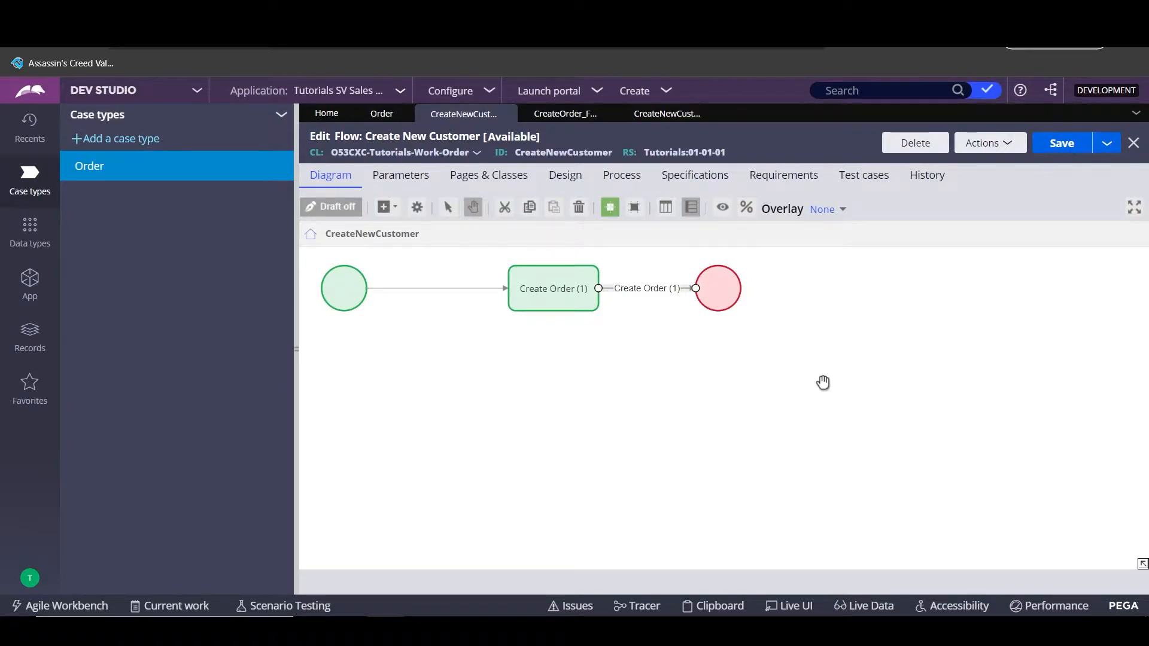
- Insert a Load Data Page shape after Create Order (1), in line before the End event
left_click(386, 208)
mouse_move(487, 386)
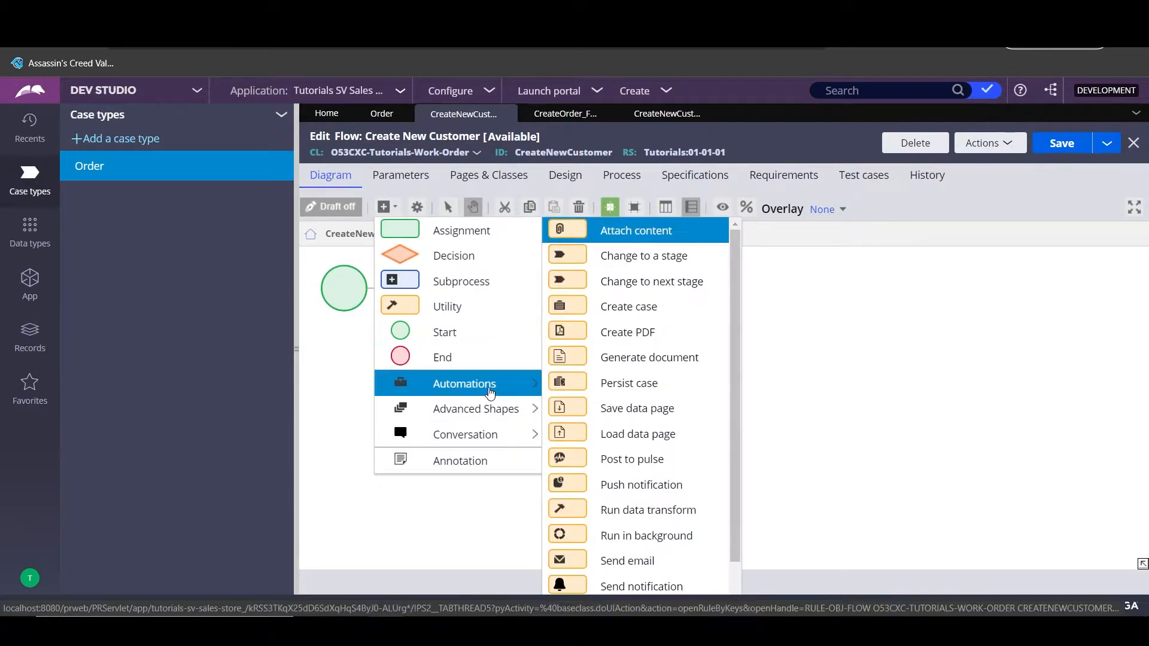
left_click(648, 426)
left_click(774, 380)
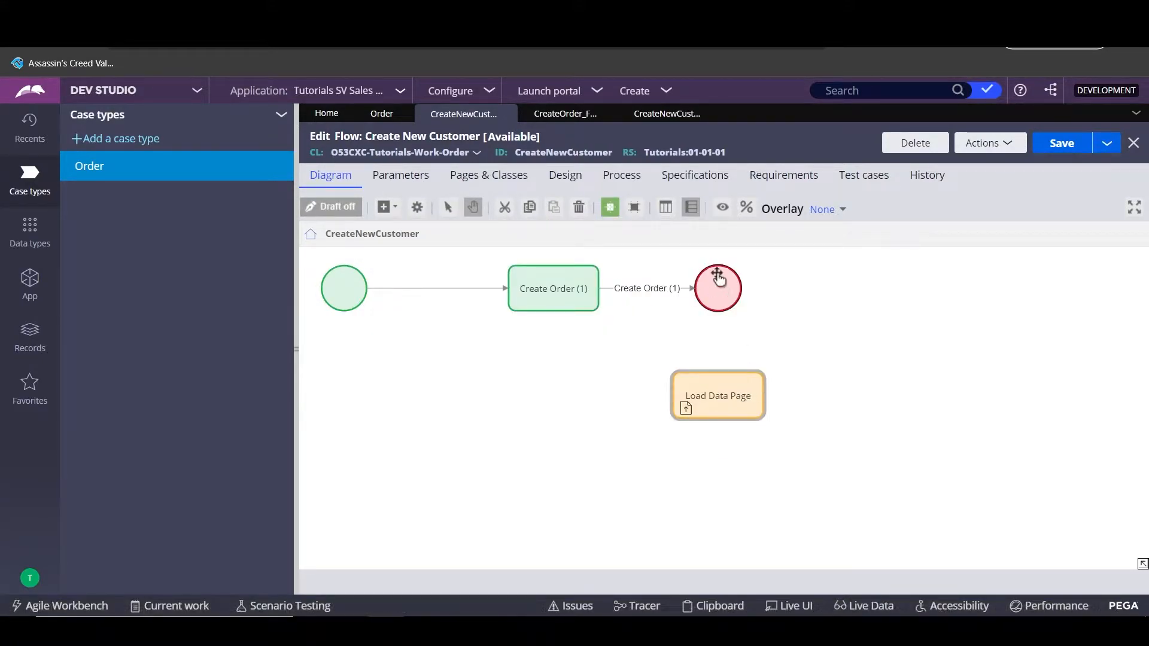
left_click_drag(695, 289, 675, 398)
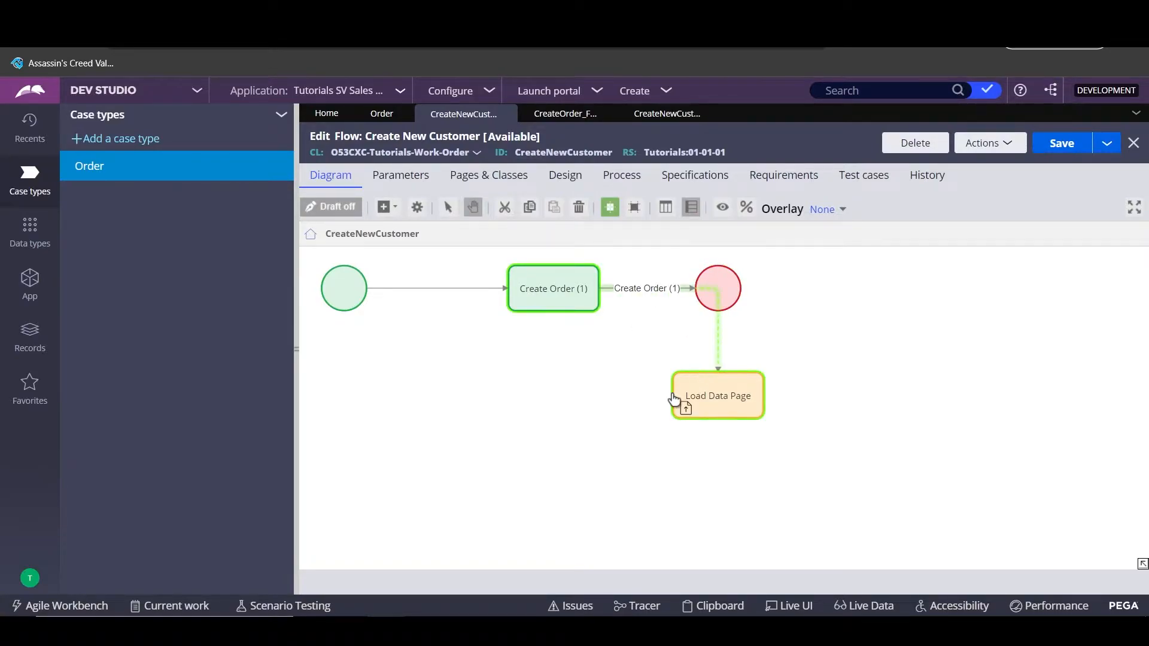
left_click_drag(731, 277, 904, 282)
left_click_drag(718, 397, 725, 291)
left_click(344, 289)
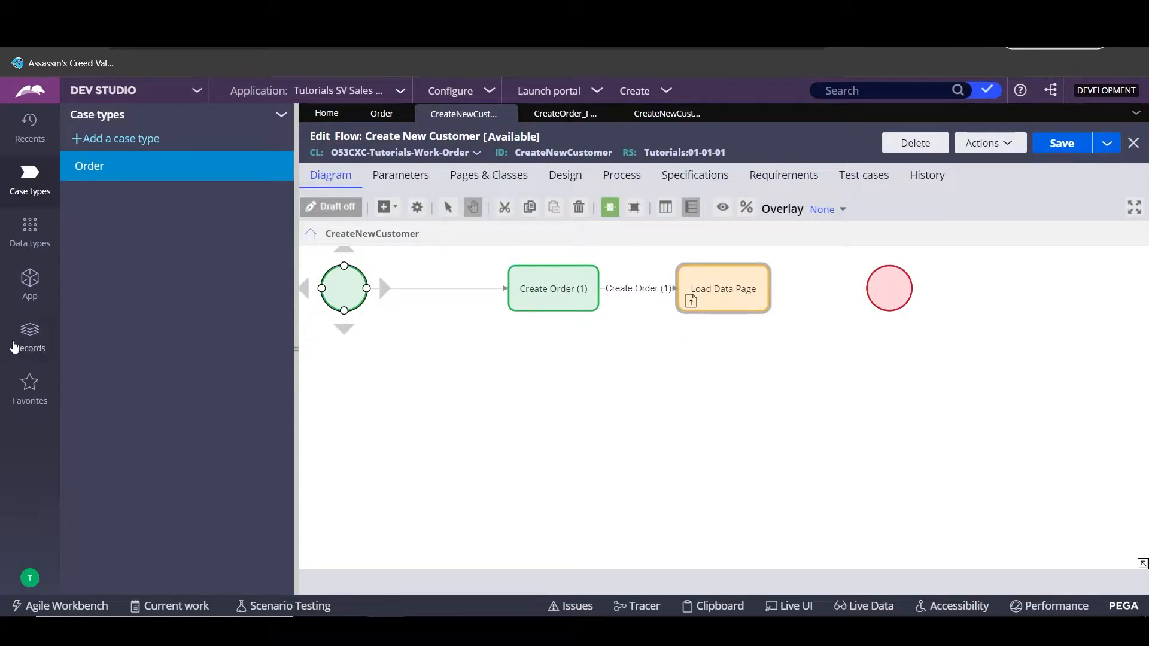
- Change the Order CustomerID property's source data page from D_Customer to D_CustomerSavable
left_click(30, 281)
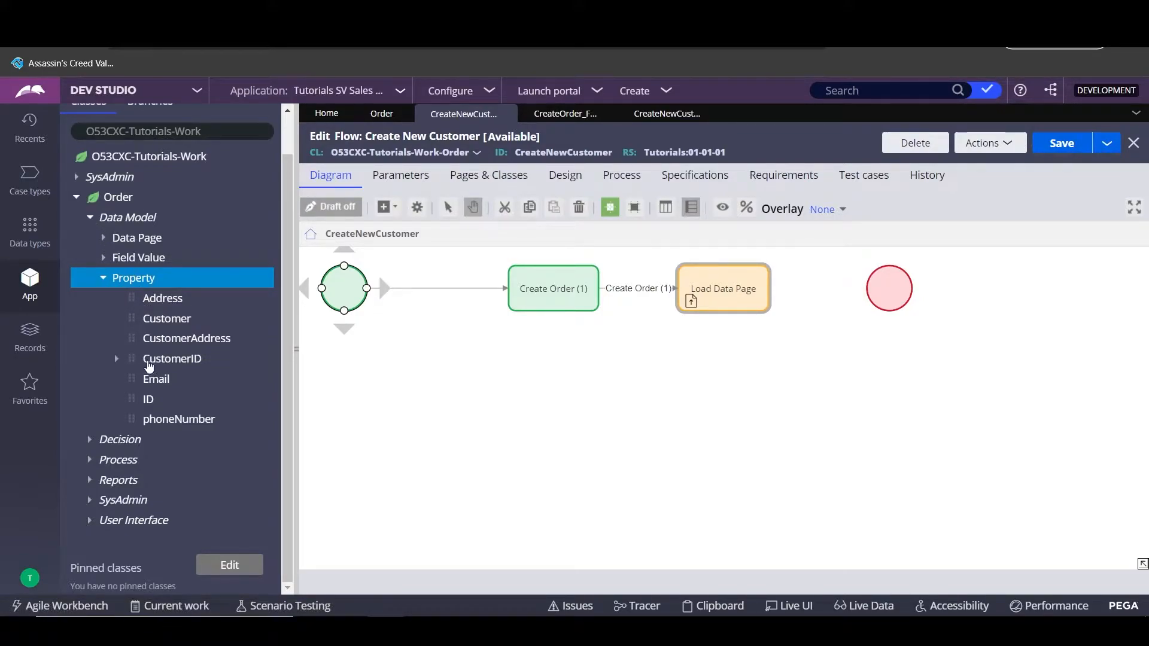
left_click(153, 358)
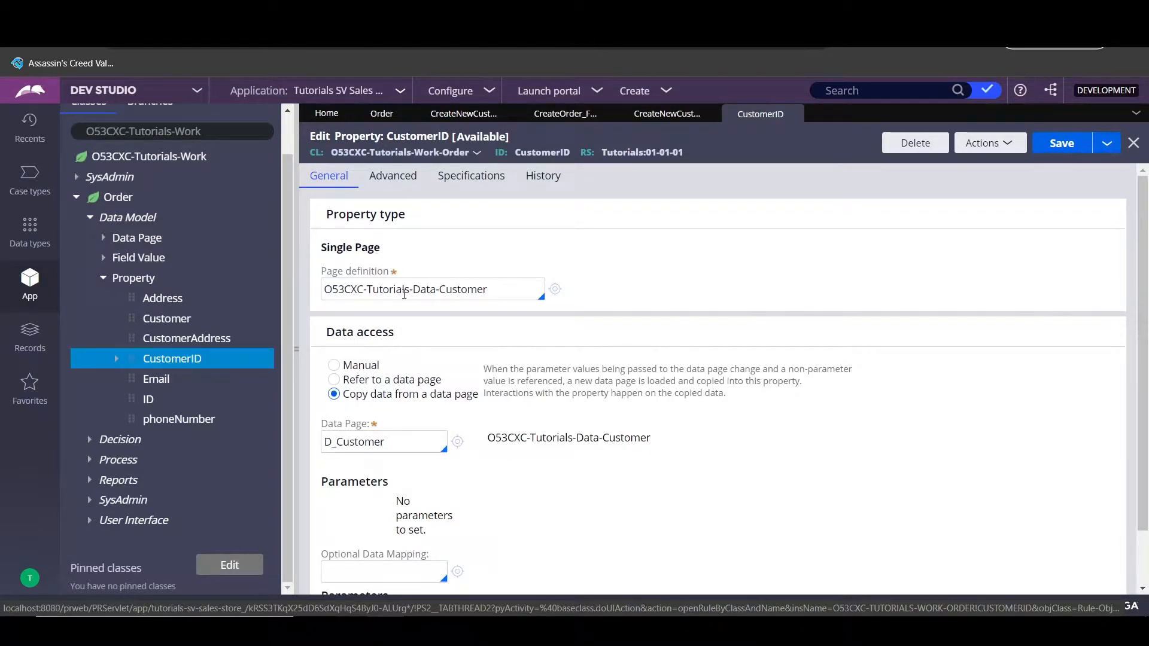
left_click_drag(487, 289, 317, 286)
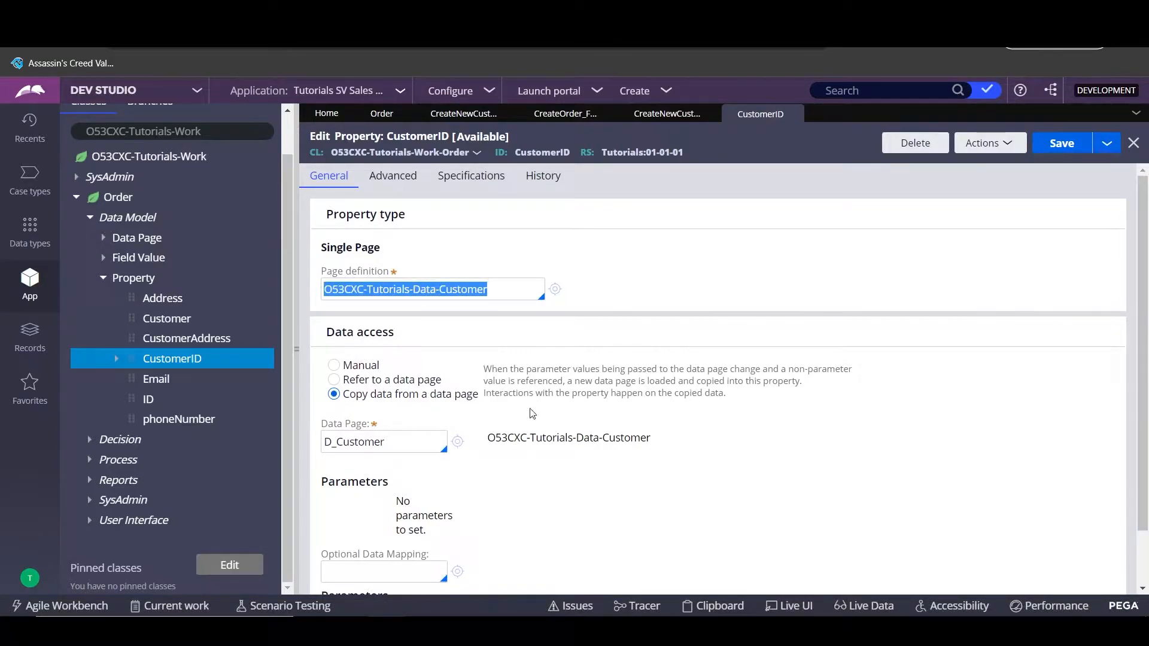
scroll(489, 386, "down", 1)
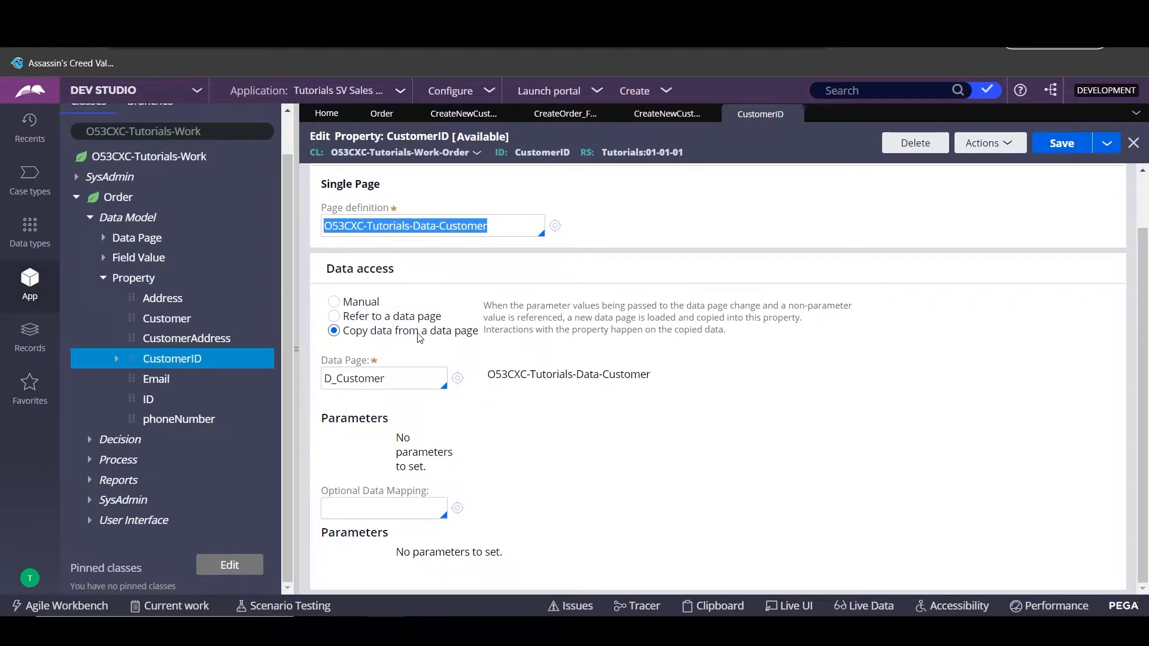
left_click(388, 382)
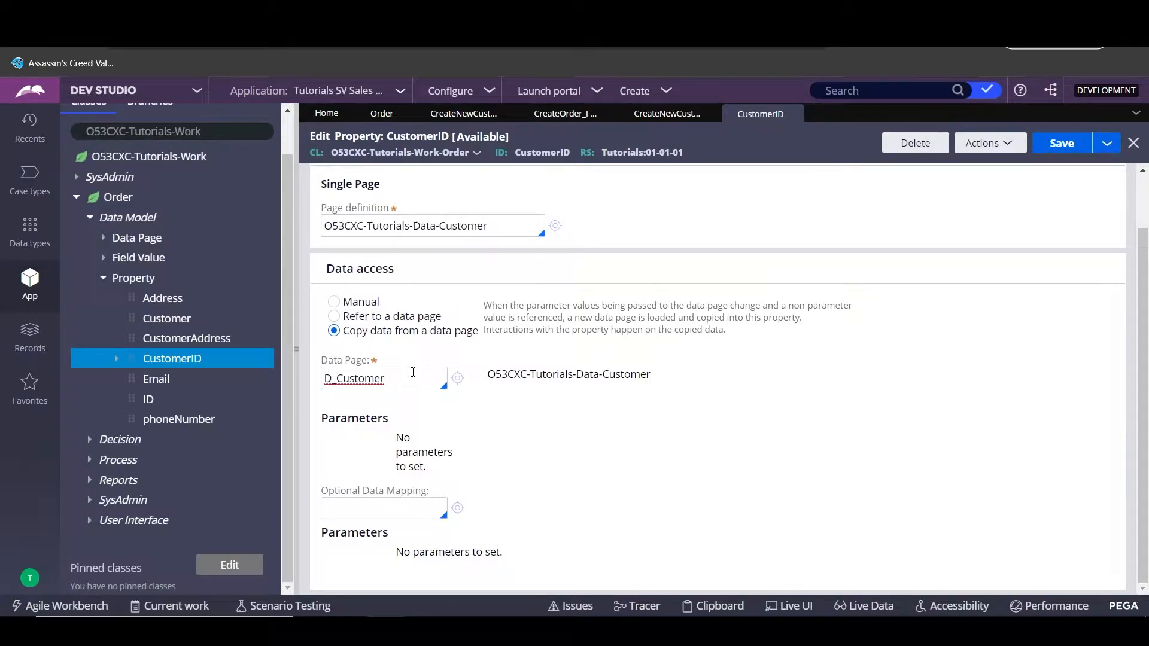
key("Down")
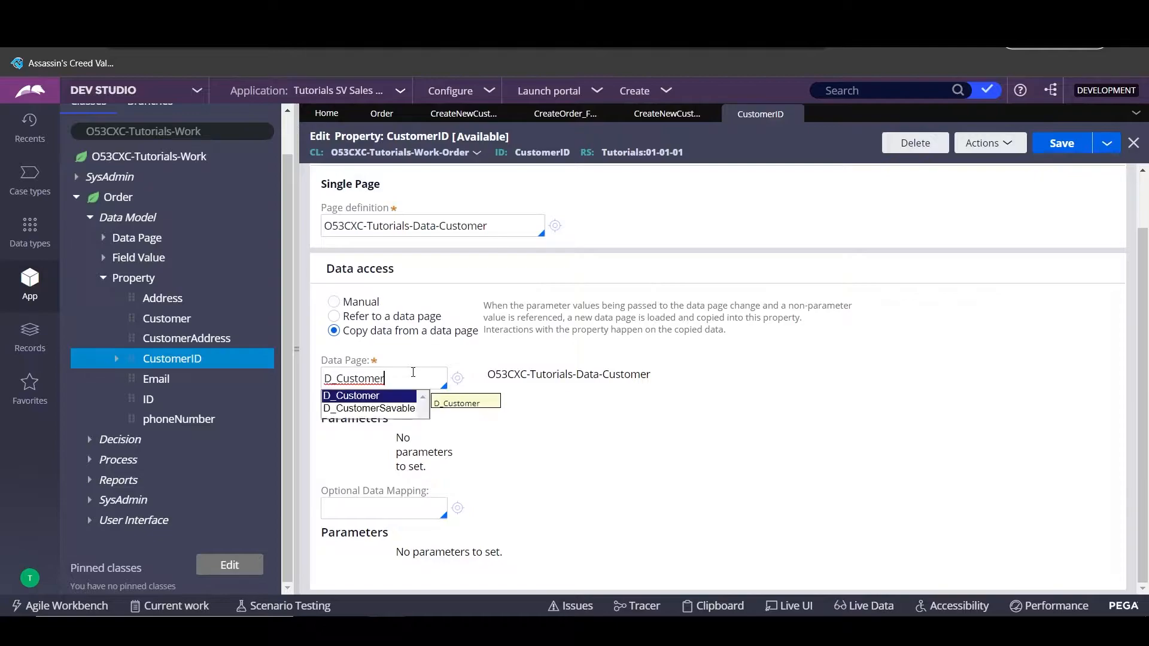
key("Down")
key("Return")
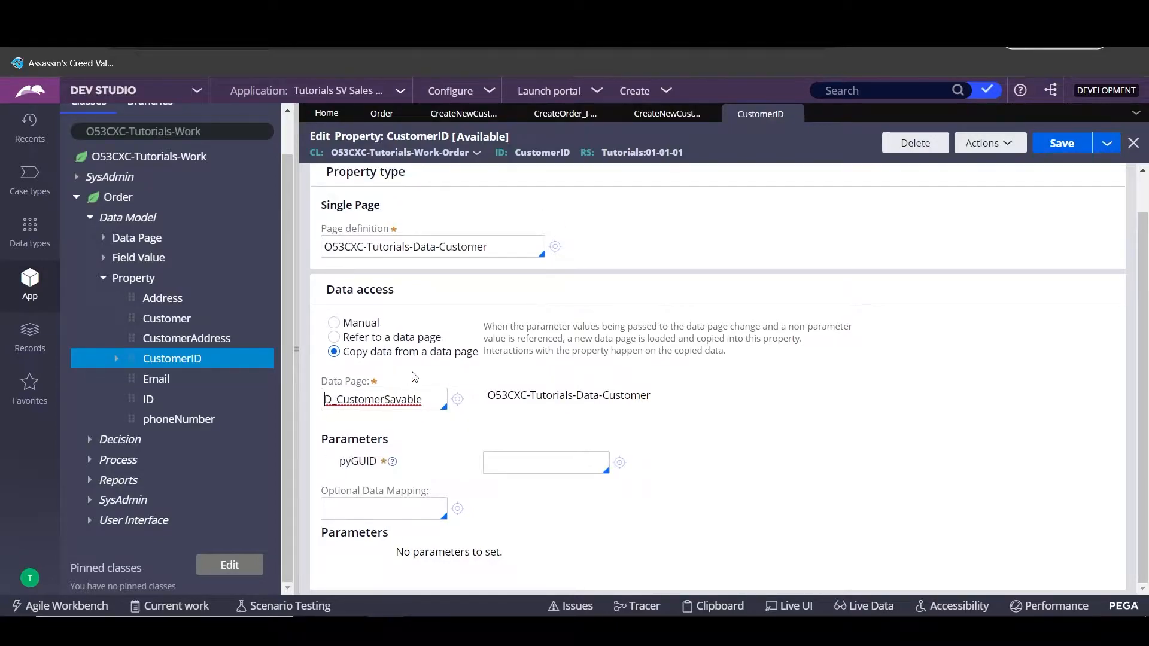
left_click(532, 465)
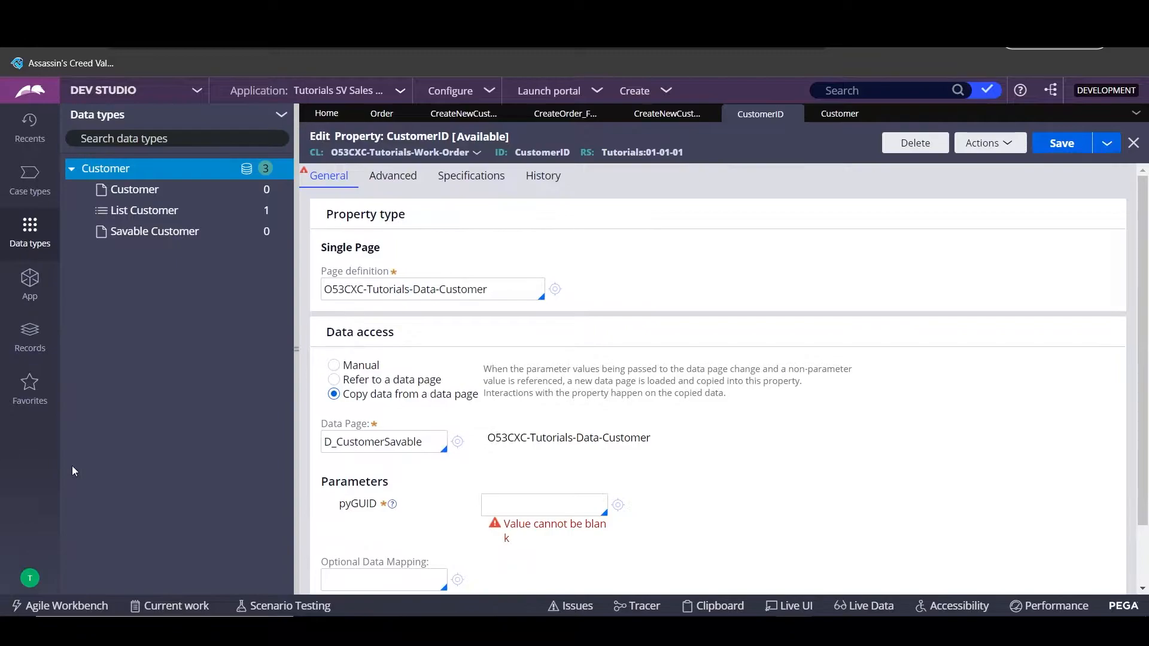
- Enter .CustomerID.ID as the CustomerID property's pyGUID parameter value
left_click(523, 499)
left_click(523, 498)
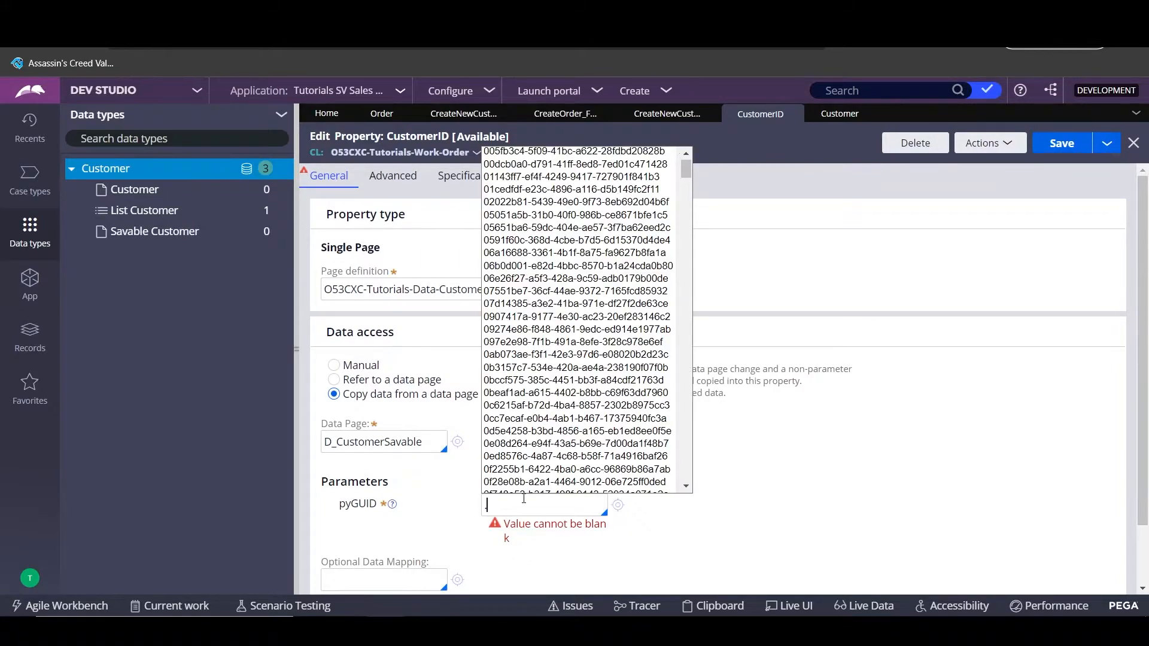
type(".c")
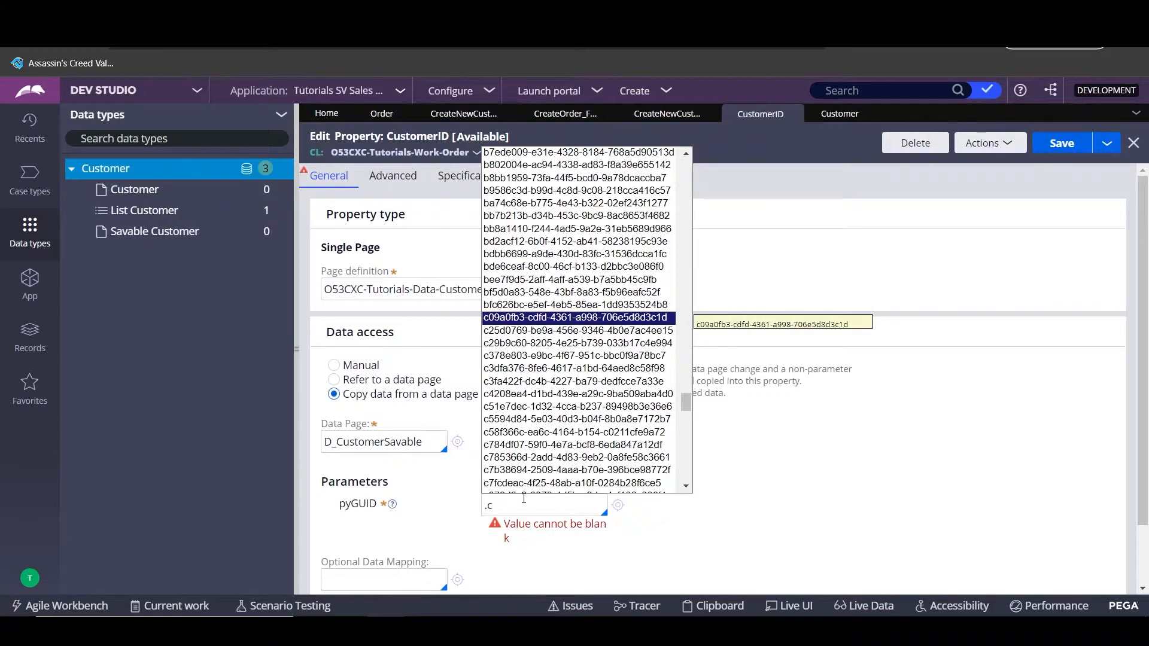
key("Down")
key("Down")
key("Down")
key("Down")
key("Down")
key("Down")
key("Down")
key("Down")
key("Down")
key("Down")
key("Down")
key("Down")
key("Down")
key("Down")
key("Down")
key("Down")
key("Down")
key("Down")
key("Down")
key("Down")
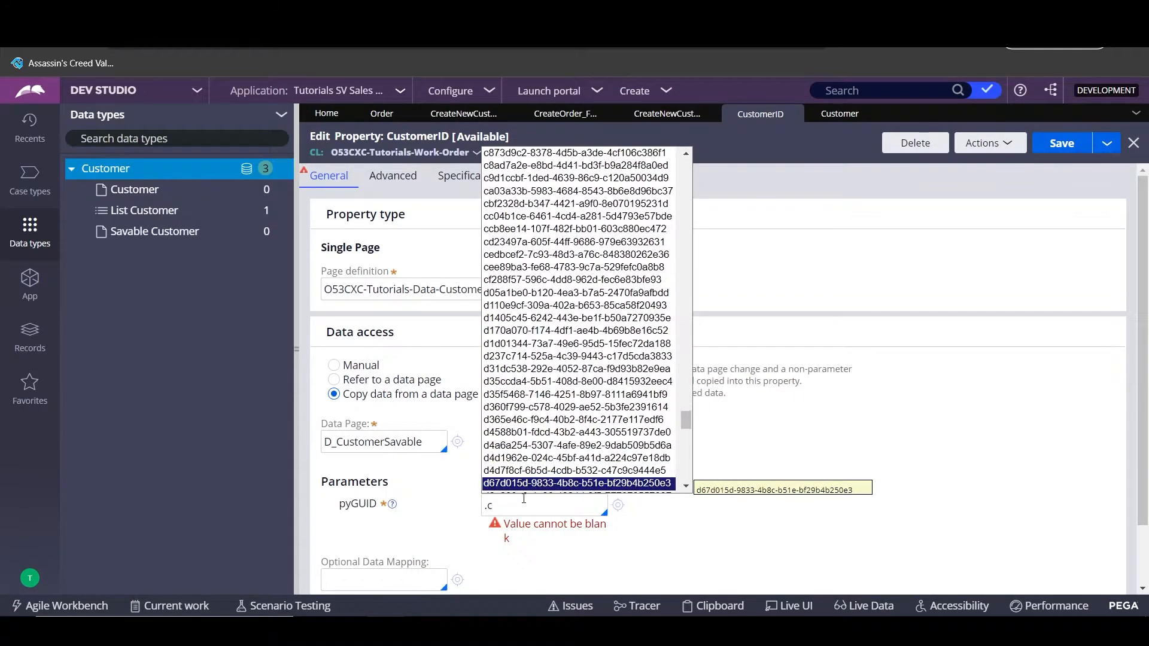
key("BackSpace")
key("BackSpace")
type(".Customer")
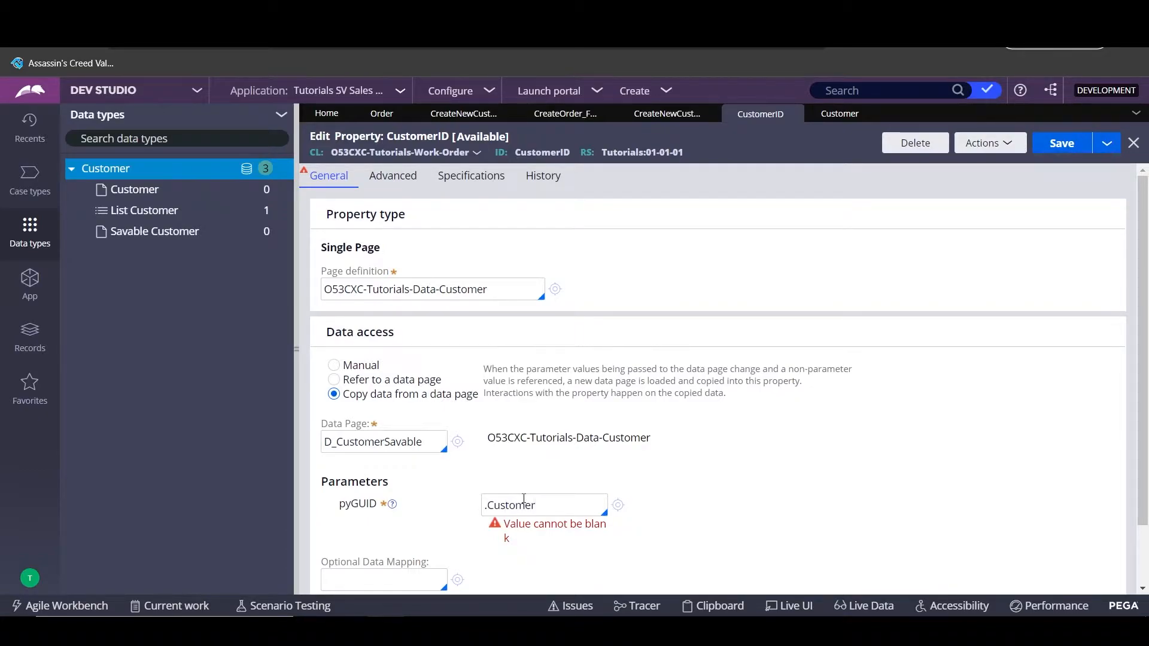
type("ID.ID")
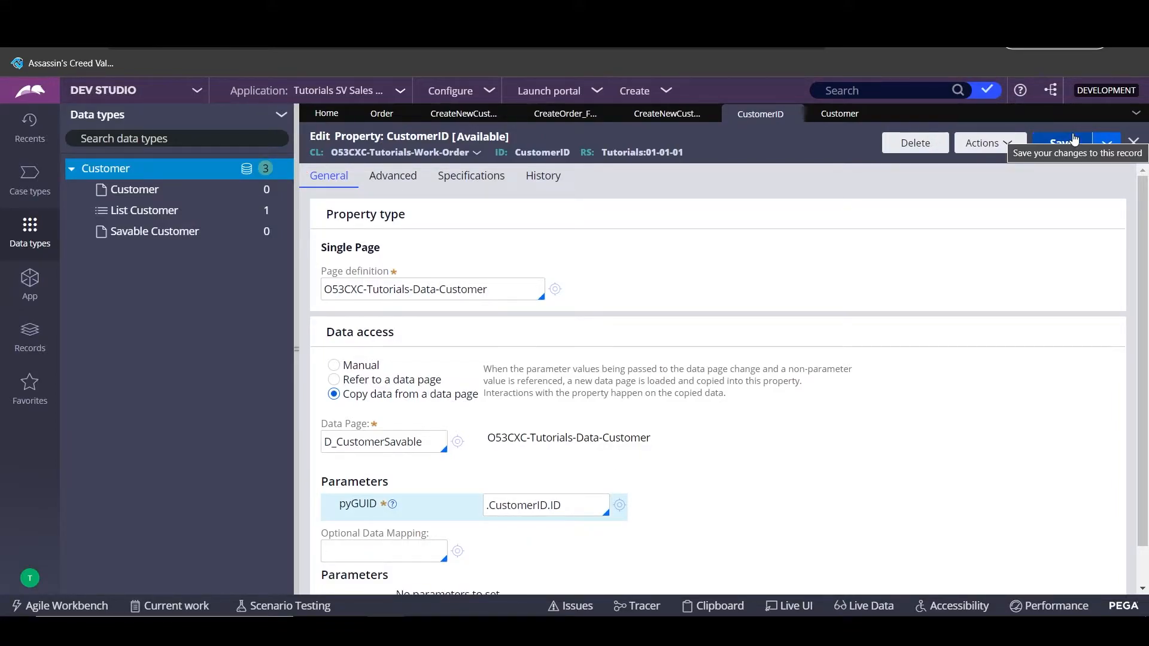
scroll(964, 473, "down", 2)
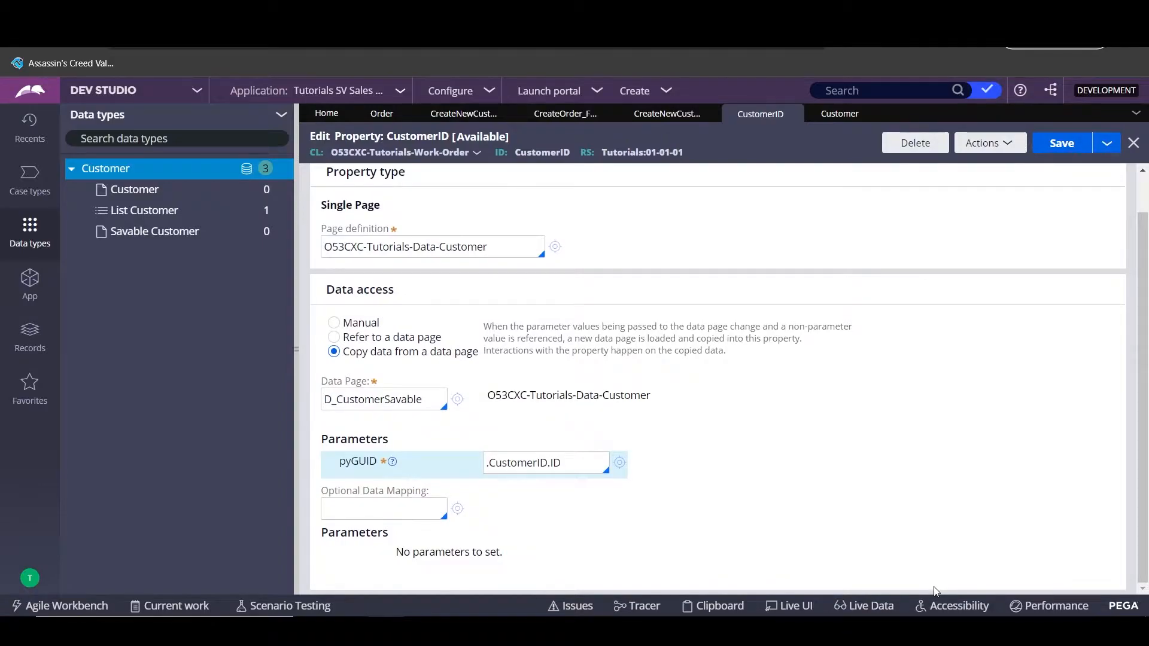
scroll(937, 591, "up", 2)
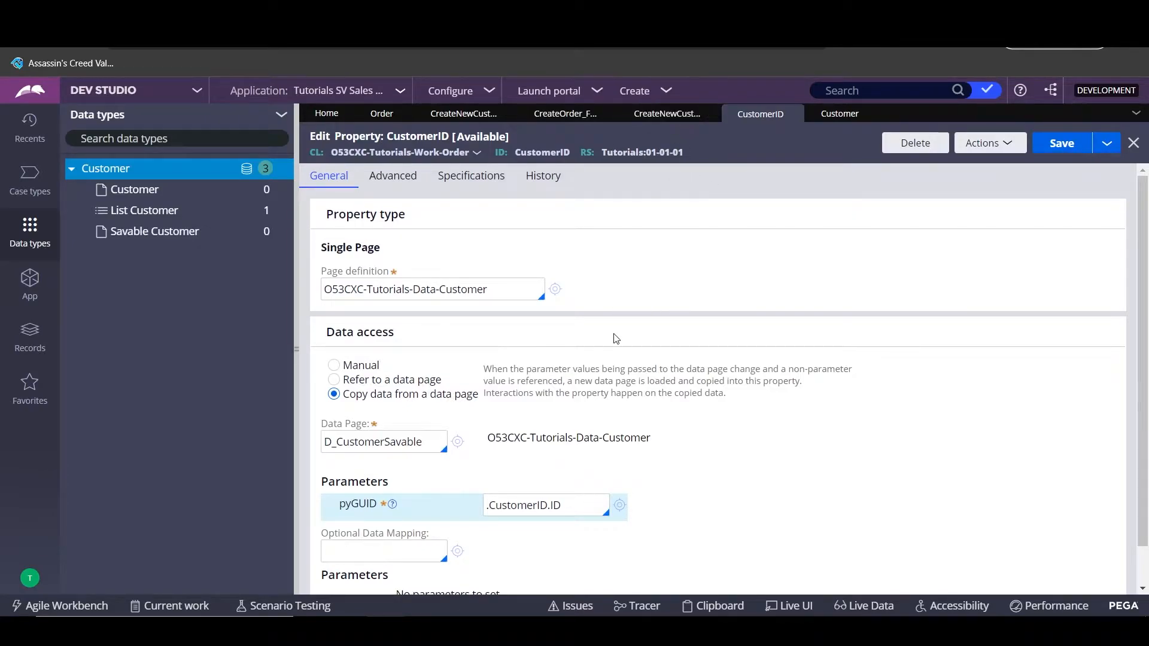
left_click(454, 112)
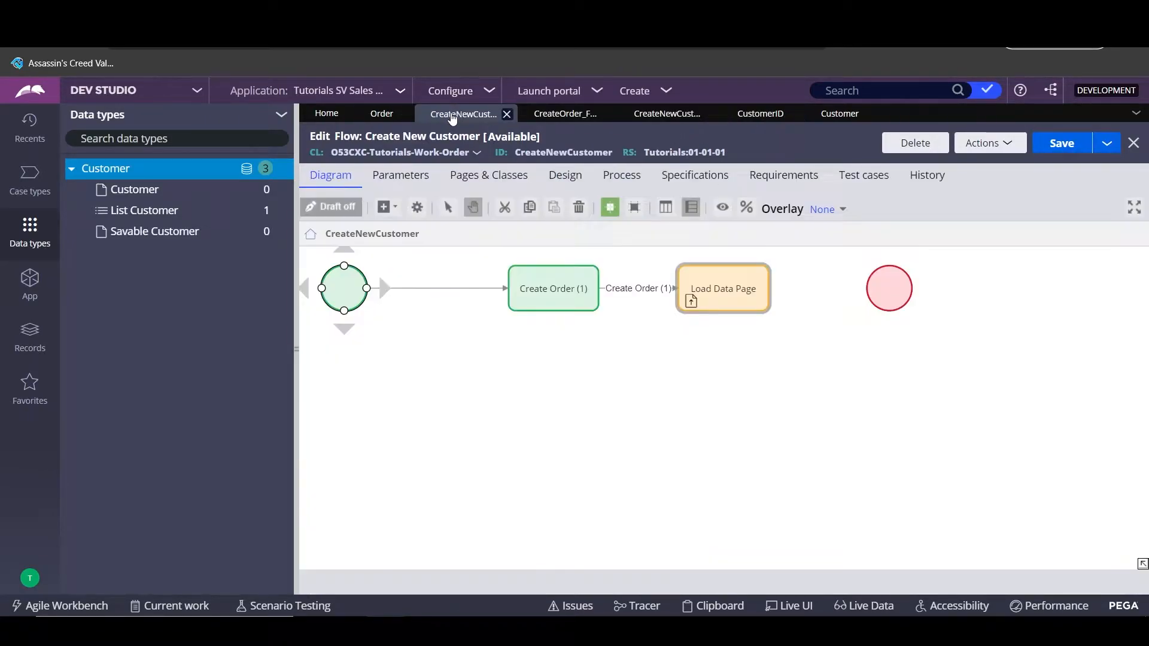
left_click(746, 295)
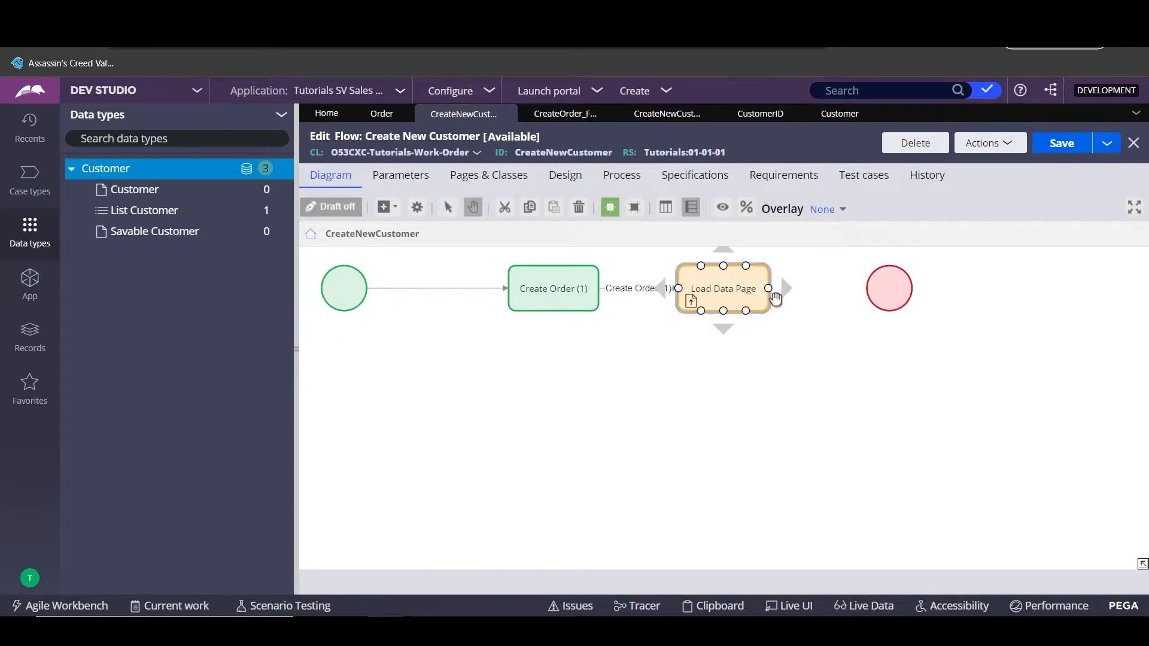
left_click_drag(768, 289, 874, 292)
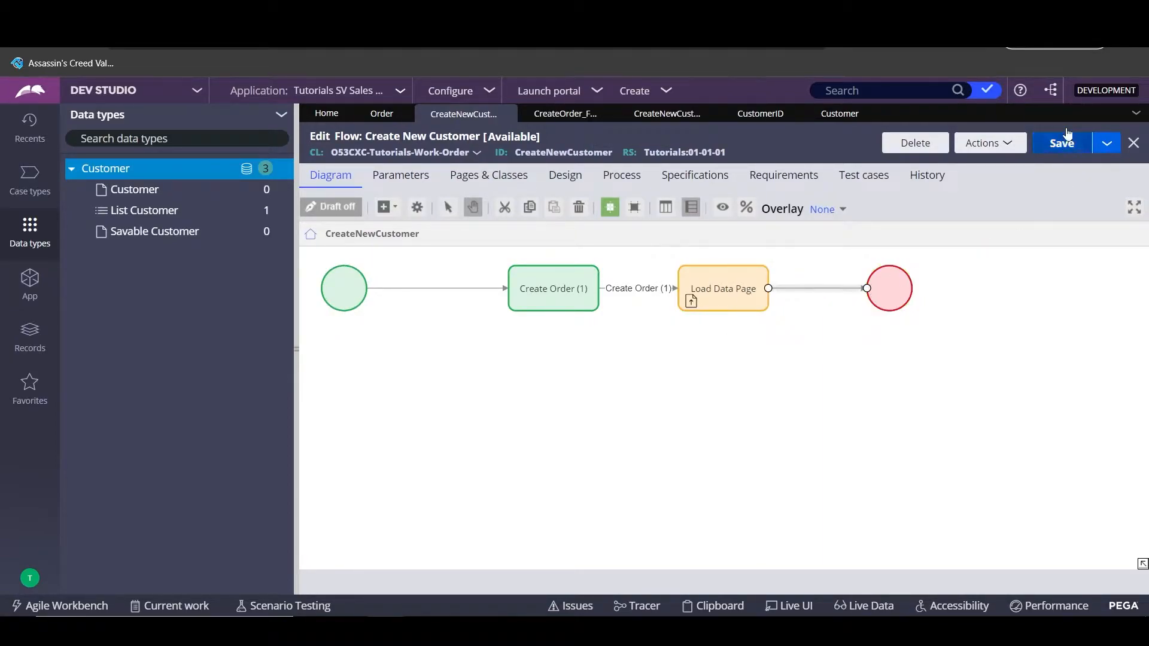
left_click(699, 293)
double_click(699, 293)
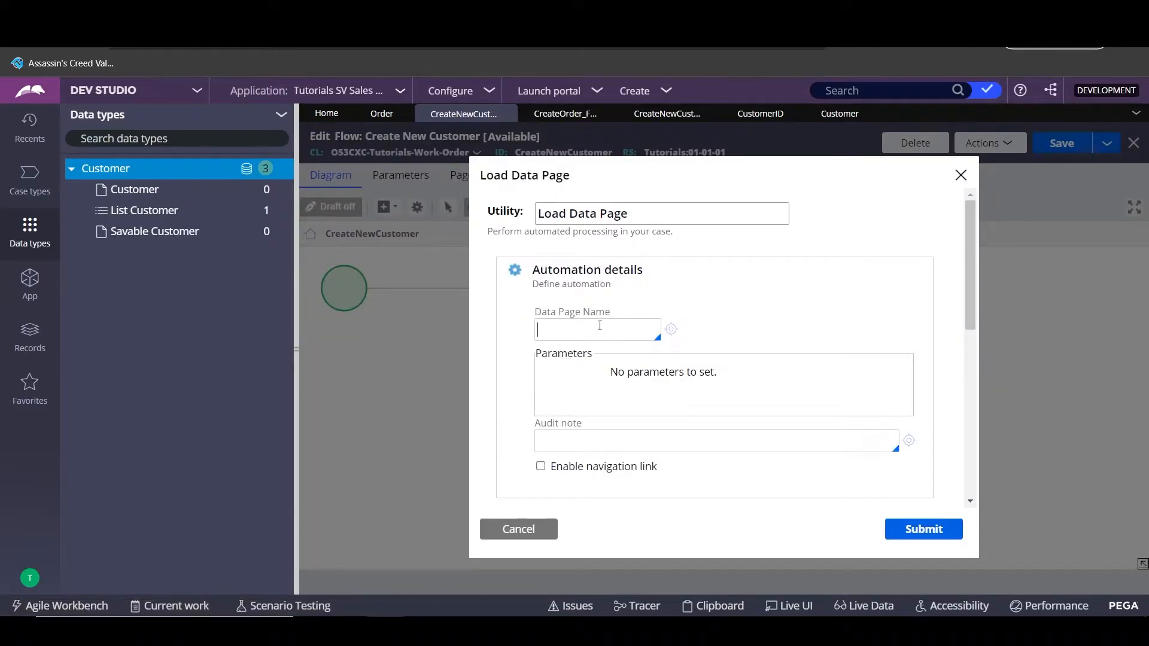
left_click(600, 320)
scroll(616, 419, "down", 2)
scroll(606, 426, "down", 1)
scroll(609, 434, "up", 3)
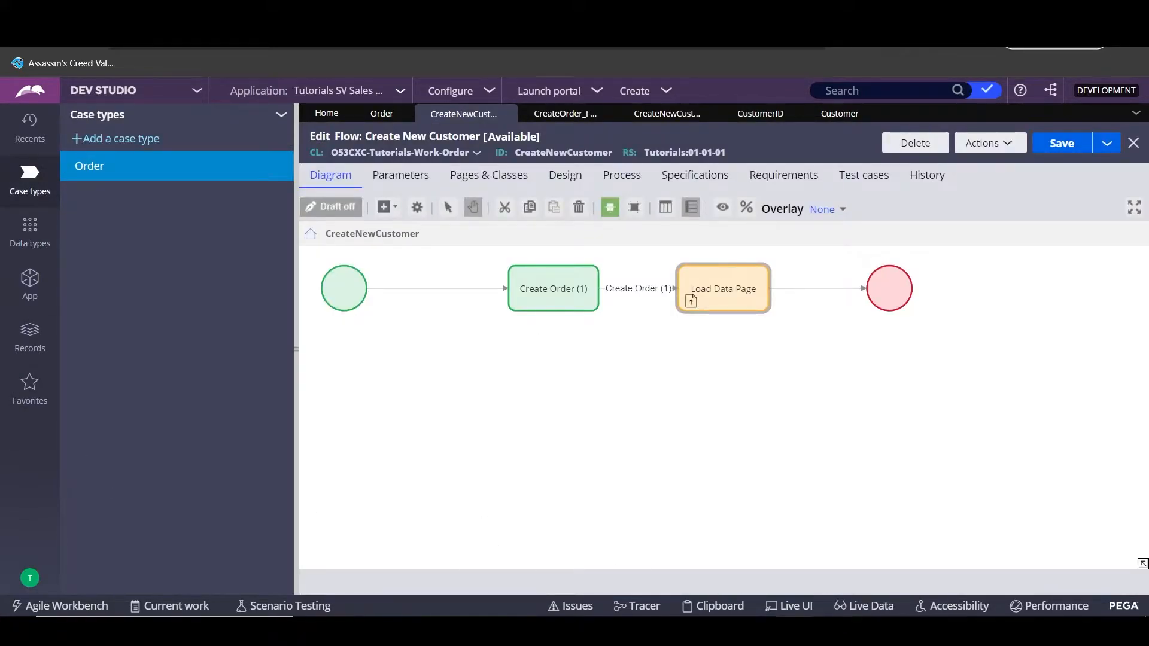
- Clear the Load Data Page step's label and delete the step
left_click(731, 290)
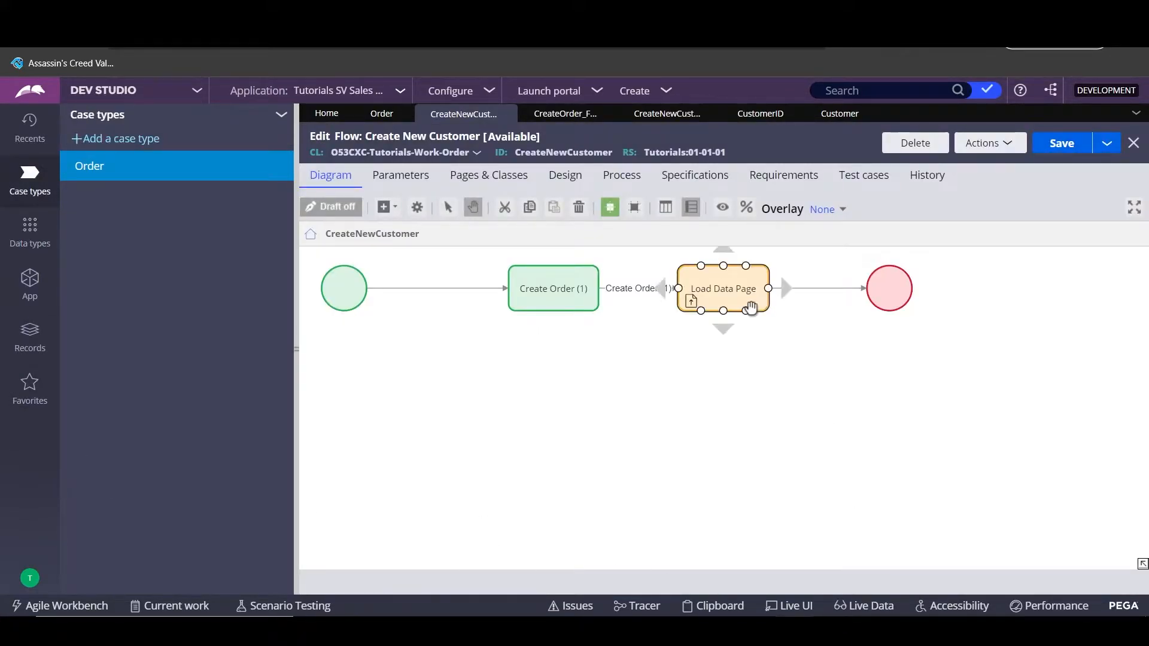
left_click(733, 292)
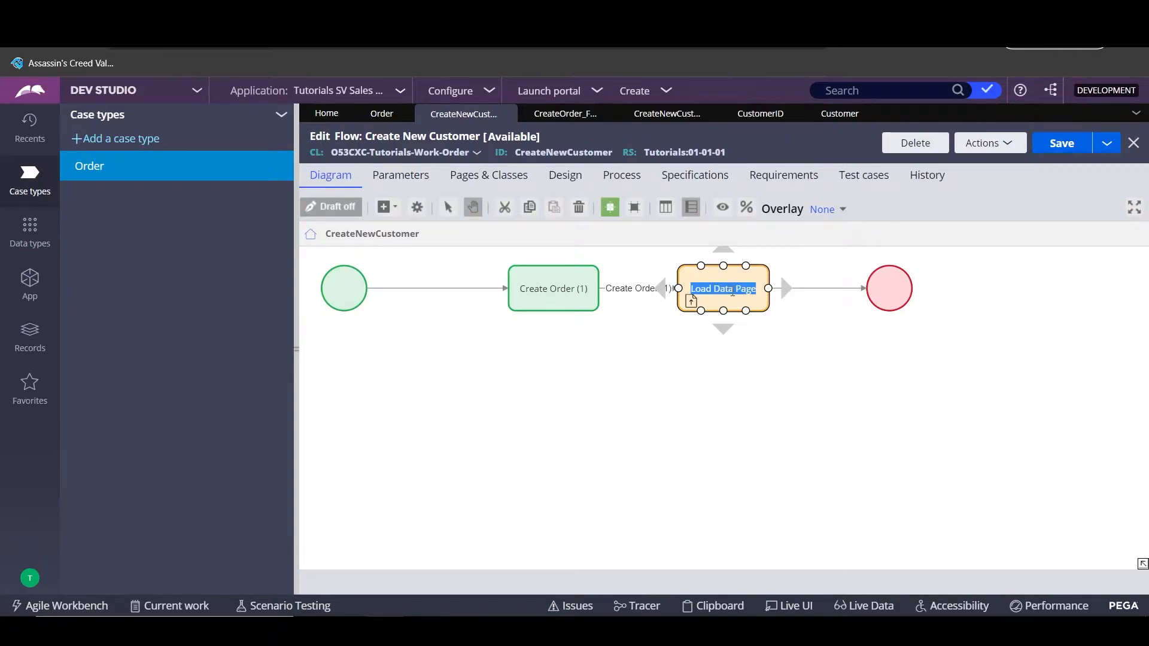
key("BackSpace")
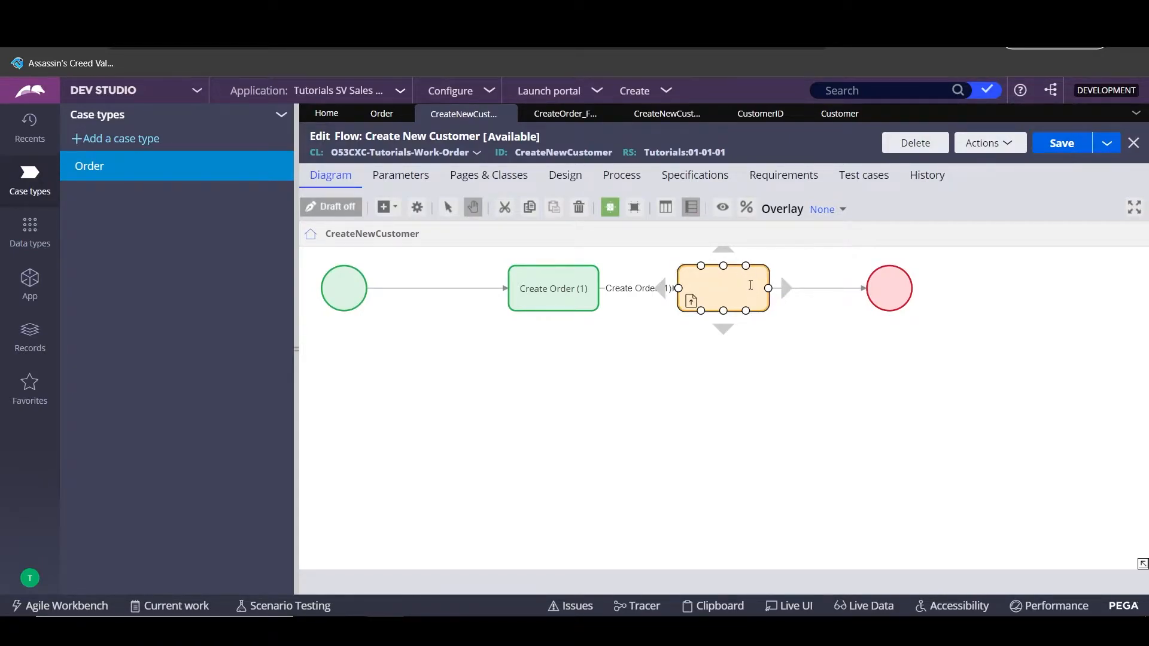
left_click(757, 311)
key("Delete")
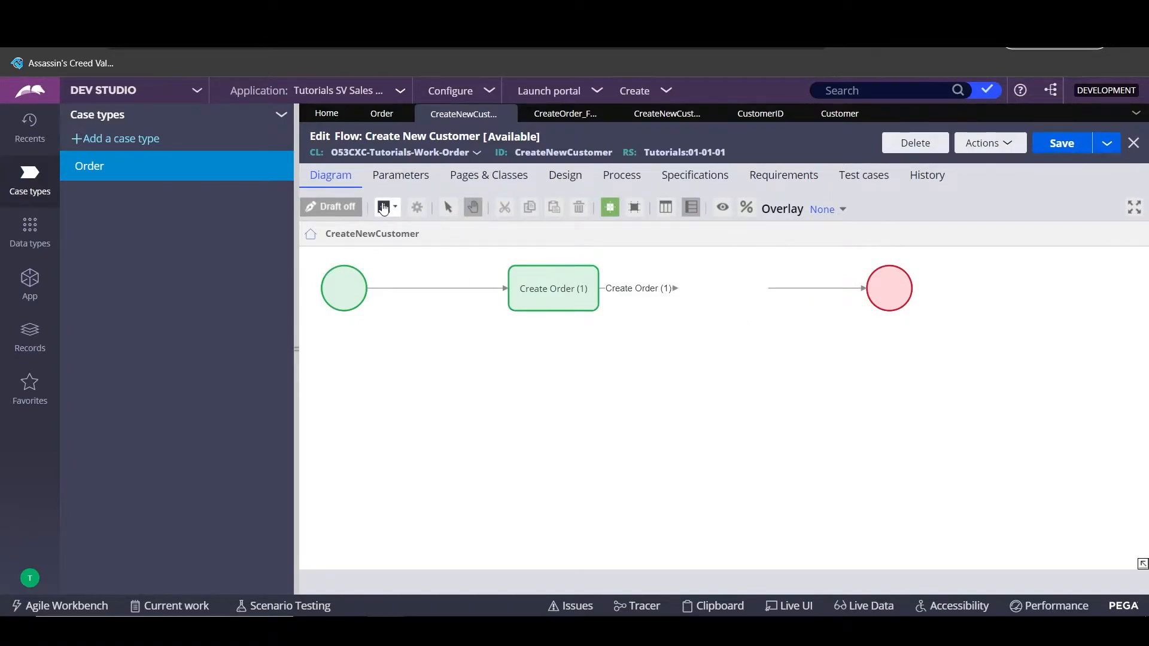
- Add a Save data page automation shape to the flow canvas
left_click(383, 208)
mouse_move(513, 383)
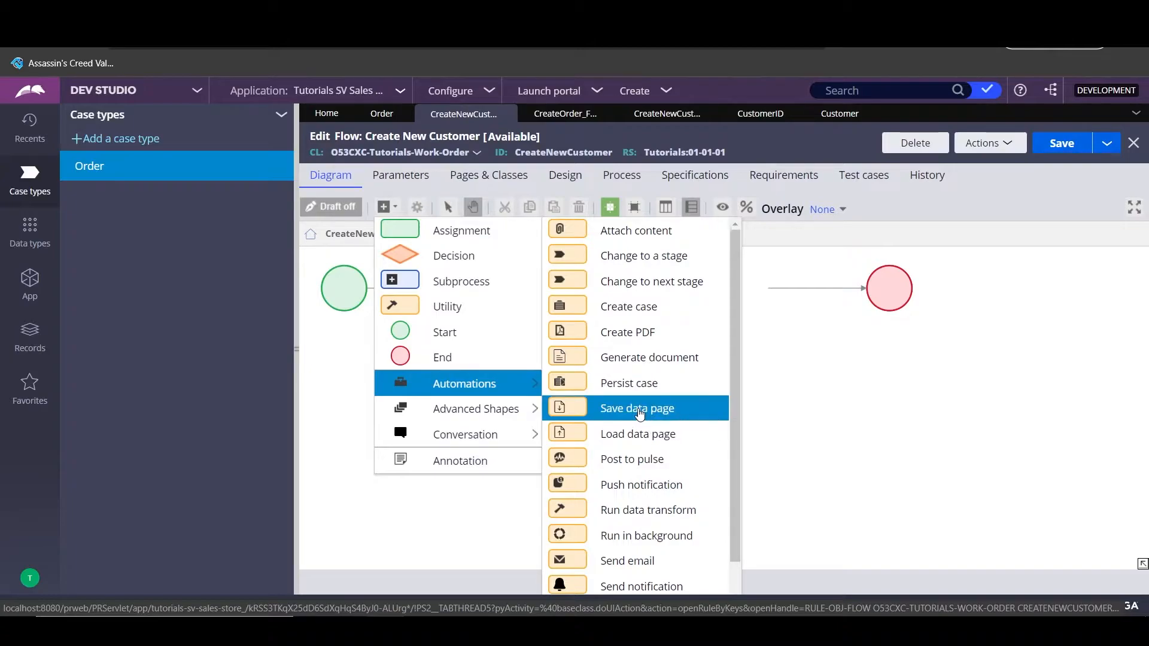
left_click(640, 414)
left_click_drag(719, 392, 718, 366)
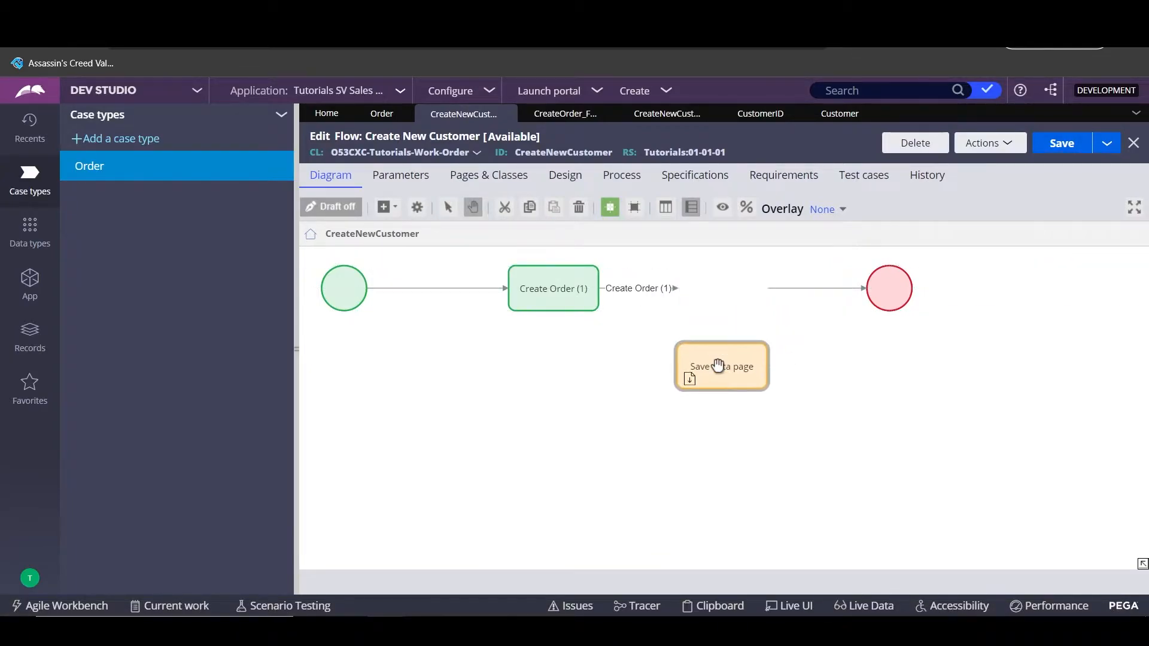
- Connect Create Order (1) into Save data page and Save data page into End, aligned
left_click_drag(675, 290, 676, 366)
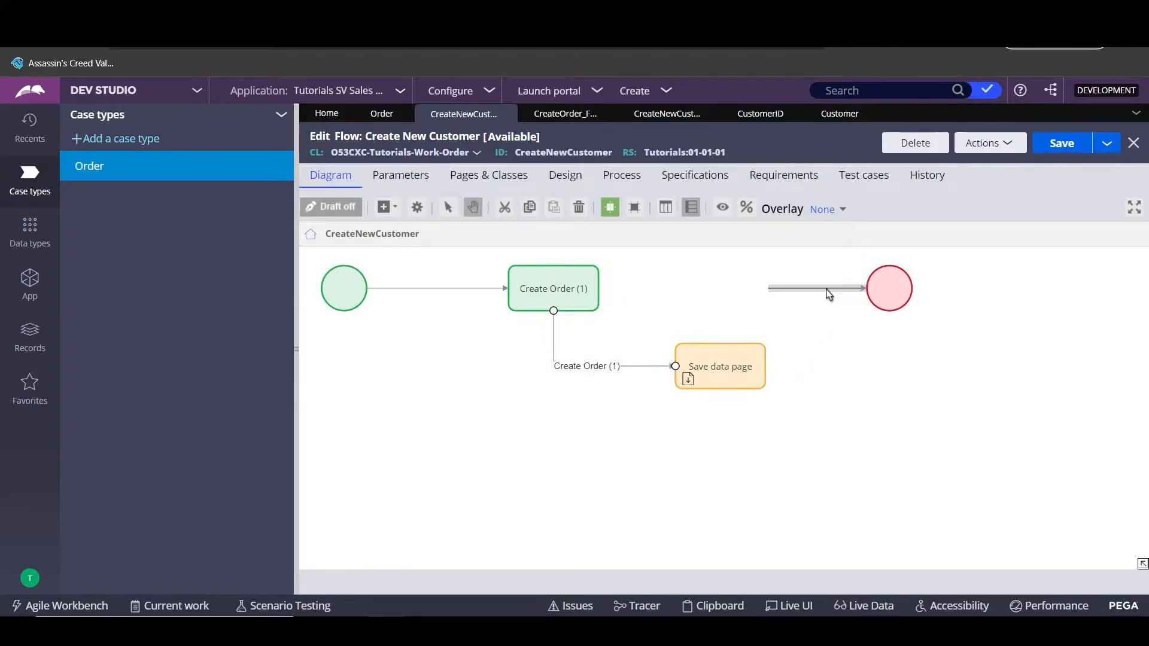
left_click(765, 291)
left_click(796, 290)
key("Delete")
left_click(753, 376)
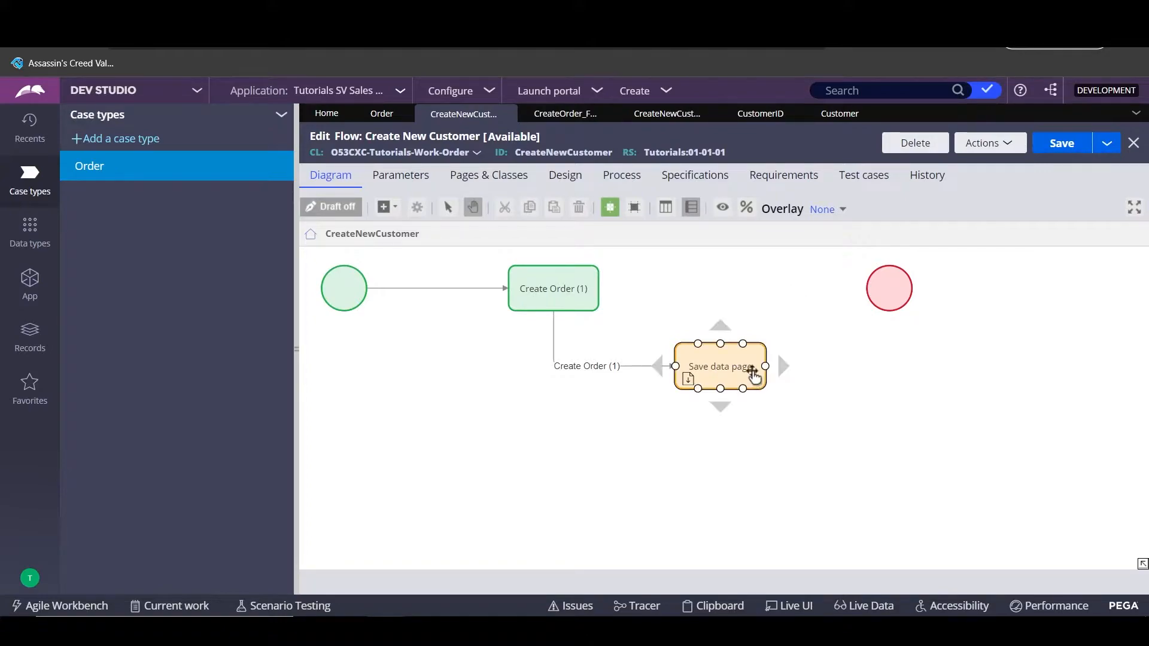
left_click_drag(754, 375, 868, 291)
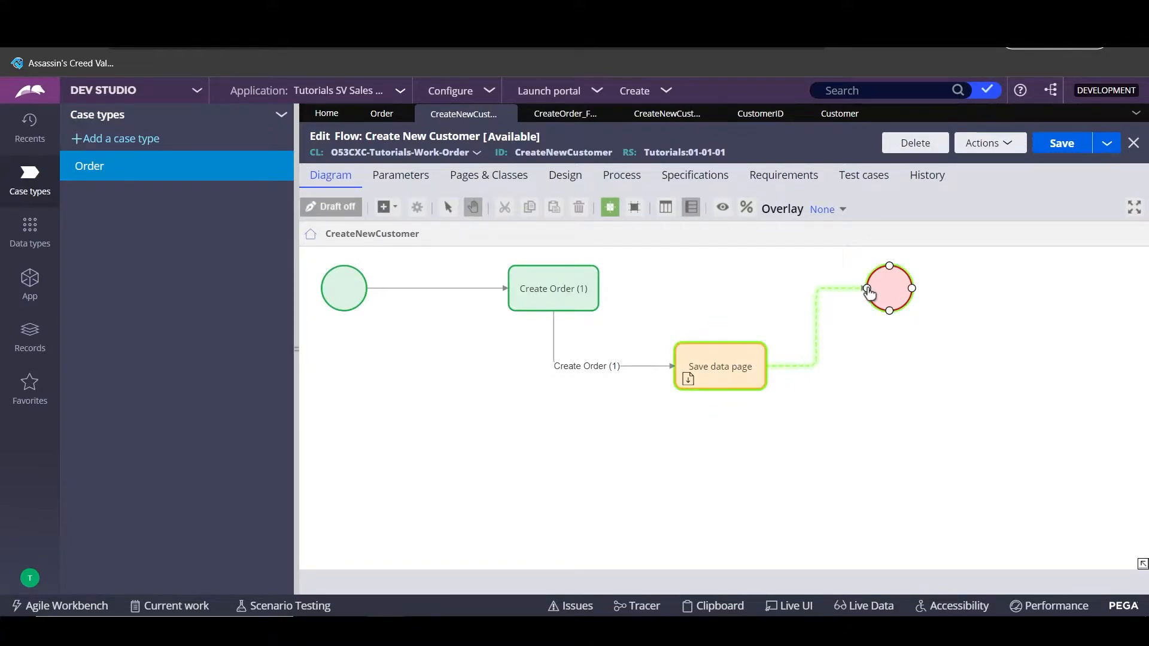
left_click_drag(697, 371, 730, 294)
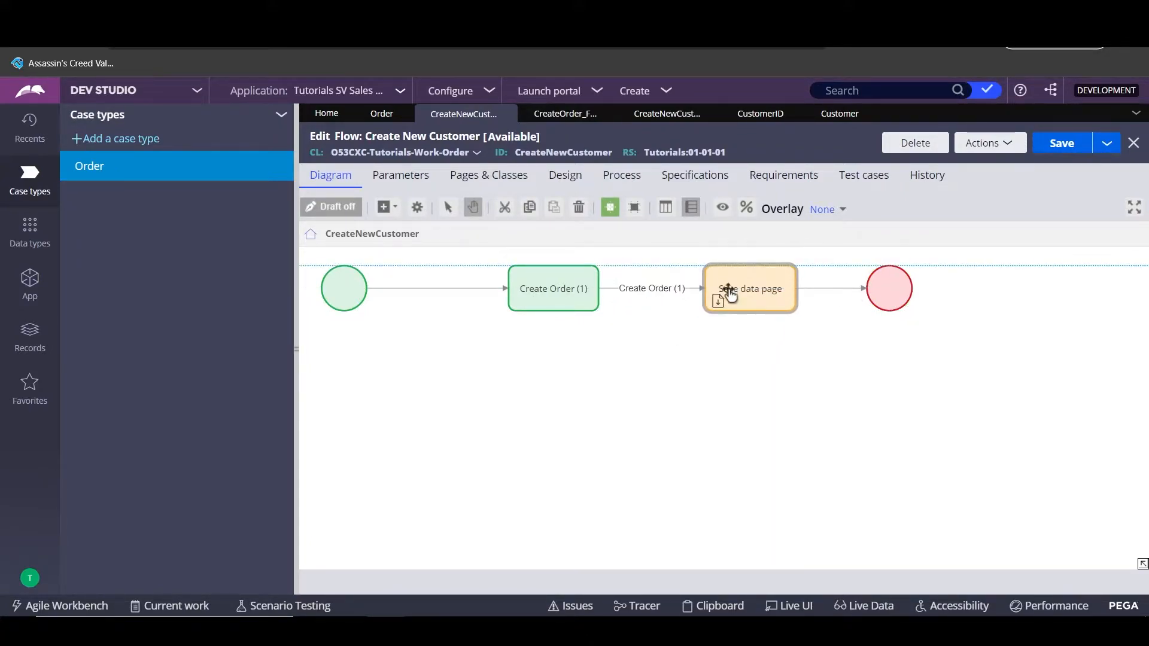
- Enable Use associated property on Save data page with .CustomerID autopopulated, and submit
double_click(730, 290)
scroll(719, 267, "down", 2)
scroll(700, 278, "up", 2)
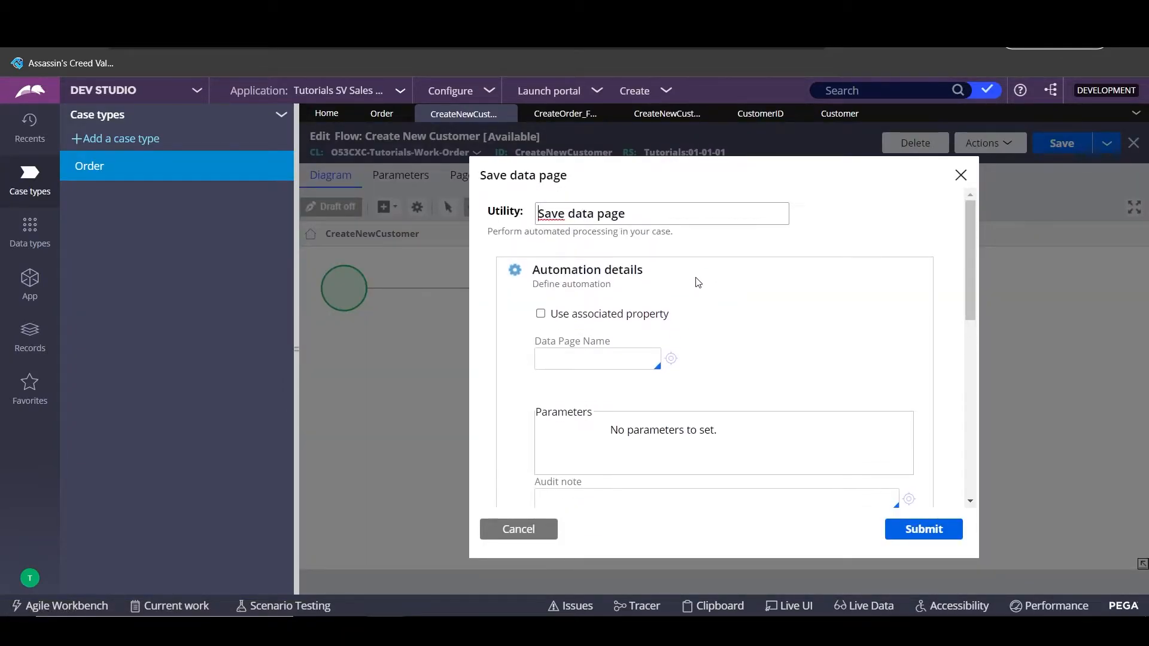
left_click(540, 314)
left_click(618, 365)
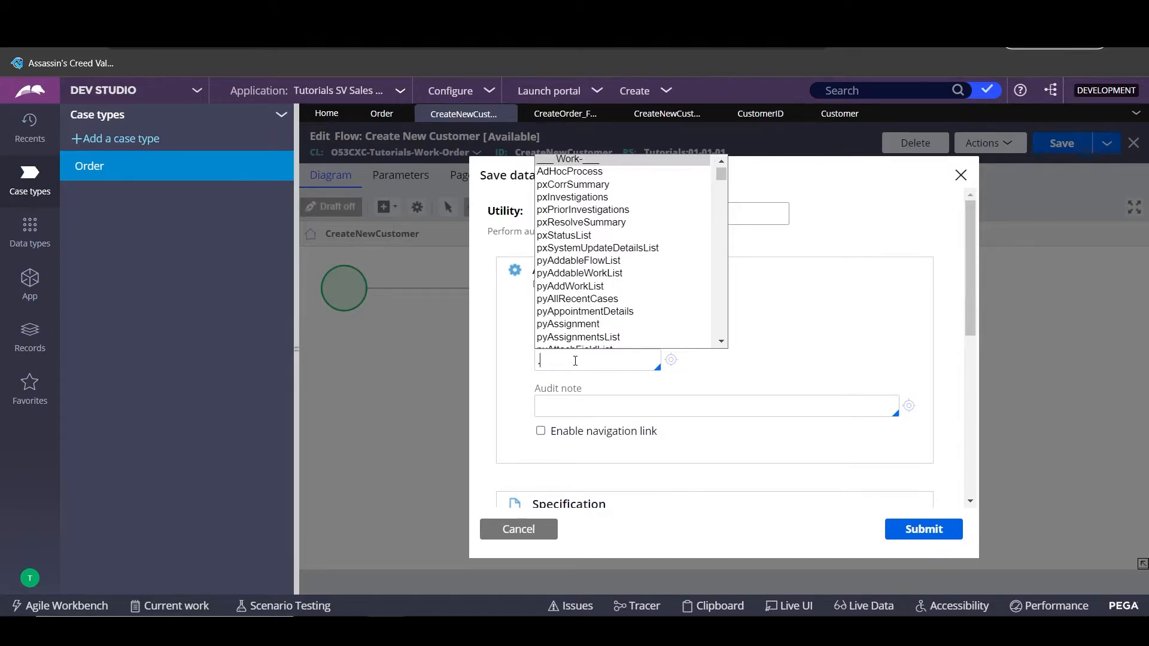
type("C")
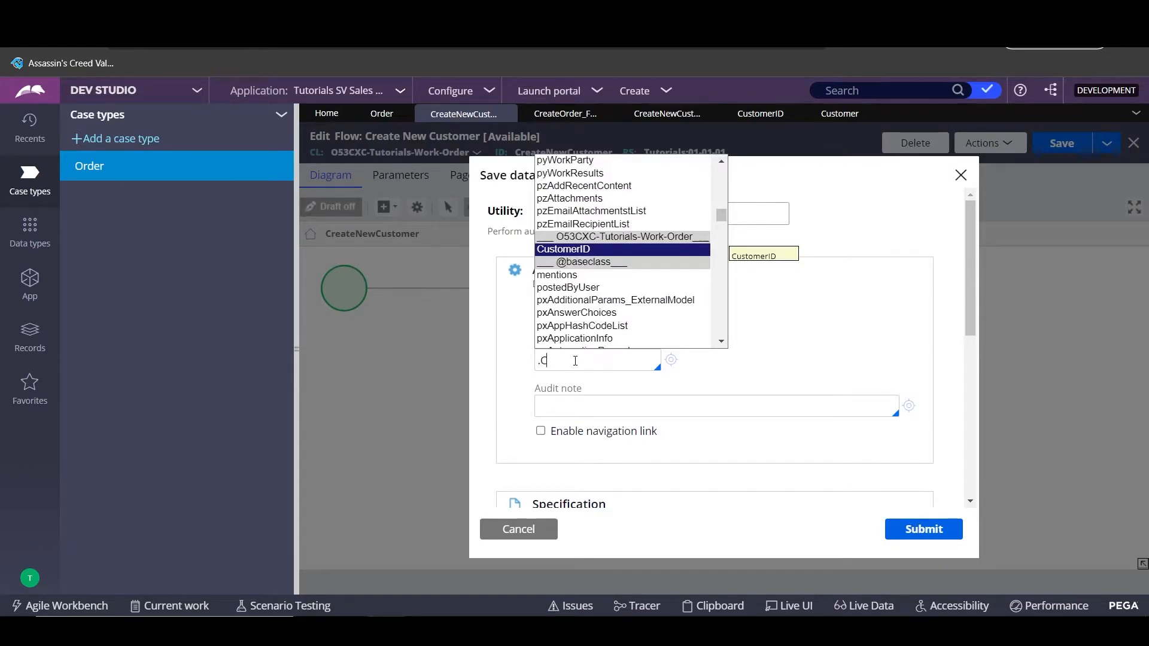
key("Return")
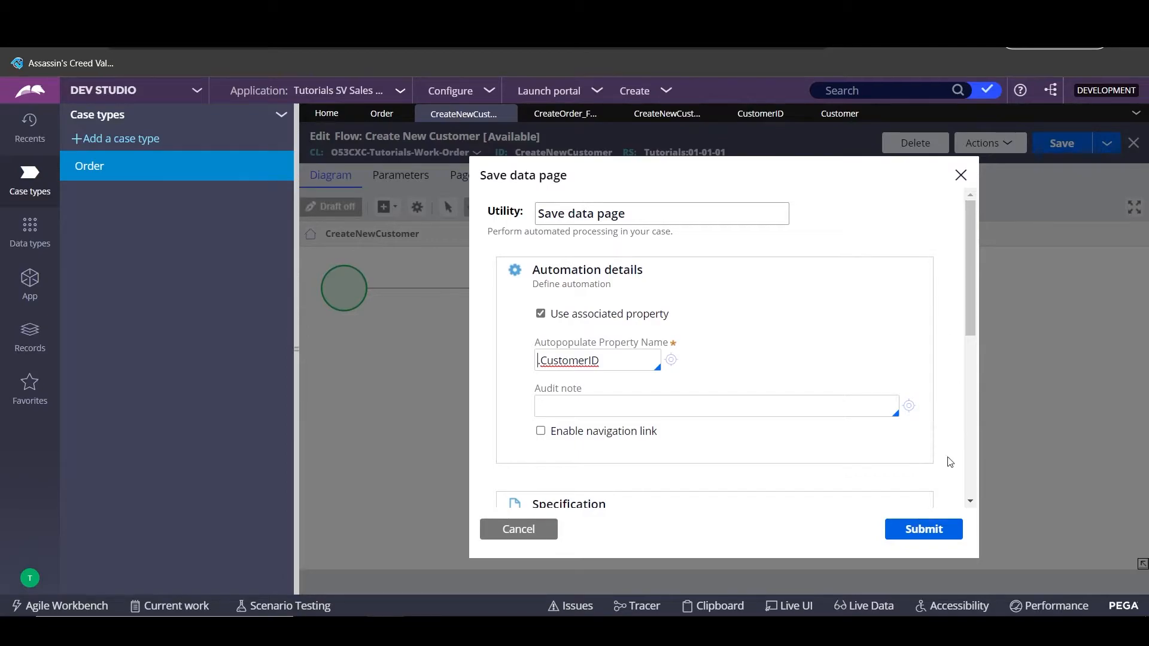
left_click(928, 528)
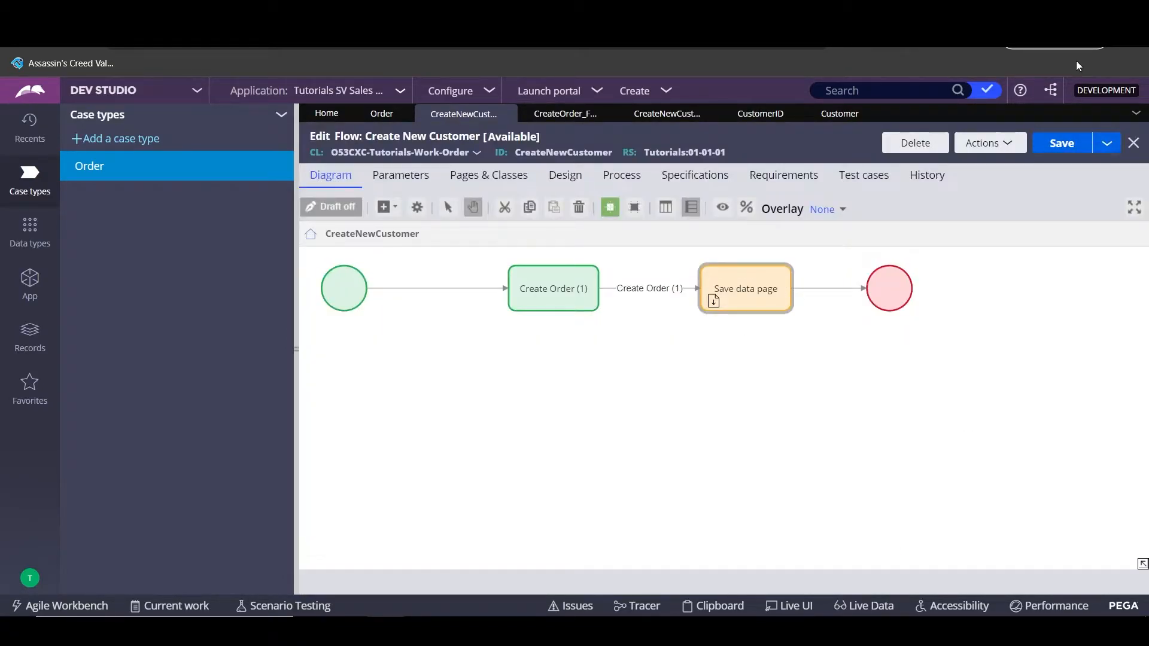
- Save the flow and set the Create Order (1) connector to apply a data transform
left_click(1072, 142)
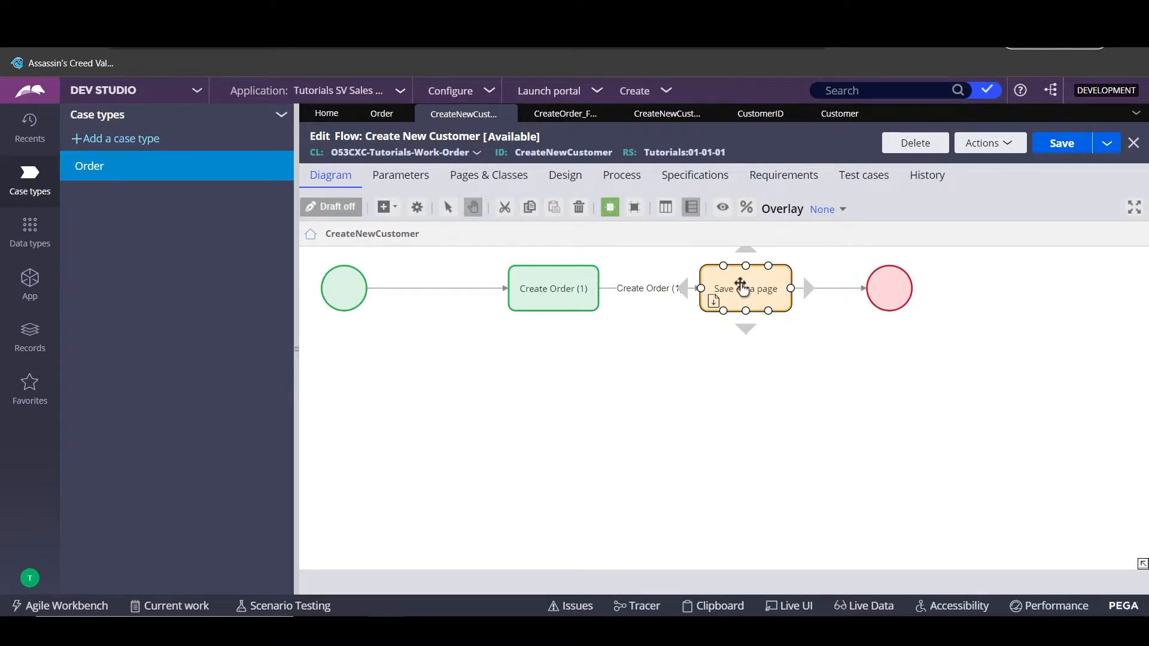
double_click(625, 297)
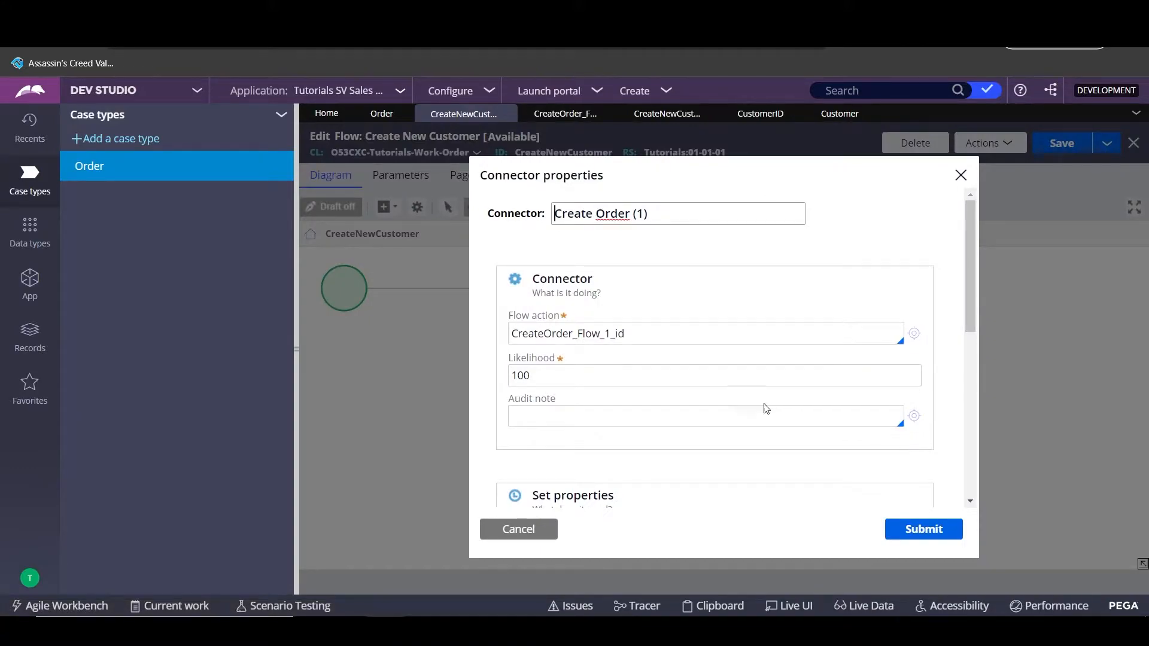
scroll(766, 406, "down", 3)
left_click(639, 394)
- Name the connector's data transform CreateNewCustomer and start creating that record
left_click(633, 415)
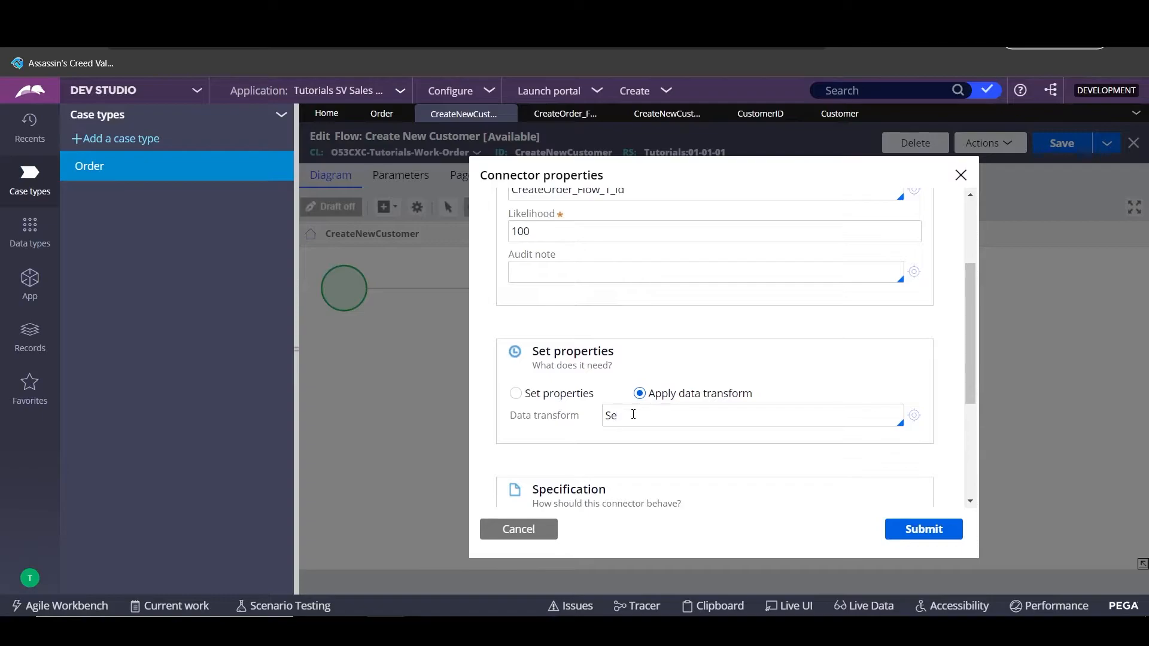
key("BackSpace")
key("BackSpace")
type("CreateNewCus")
key("BackSpace")
key("BackSpace")
type("ustomer")
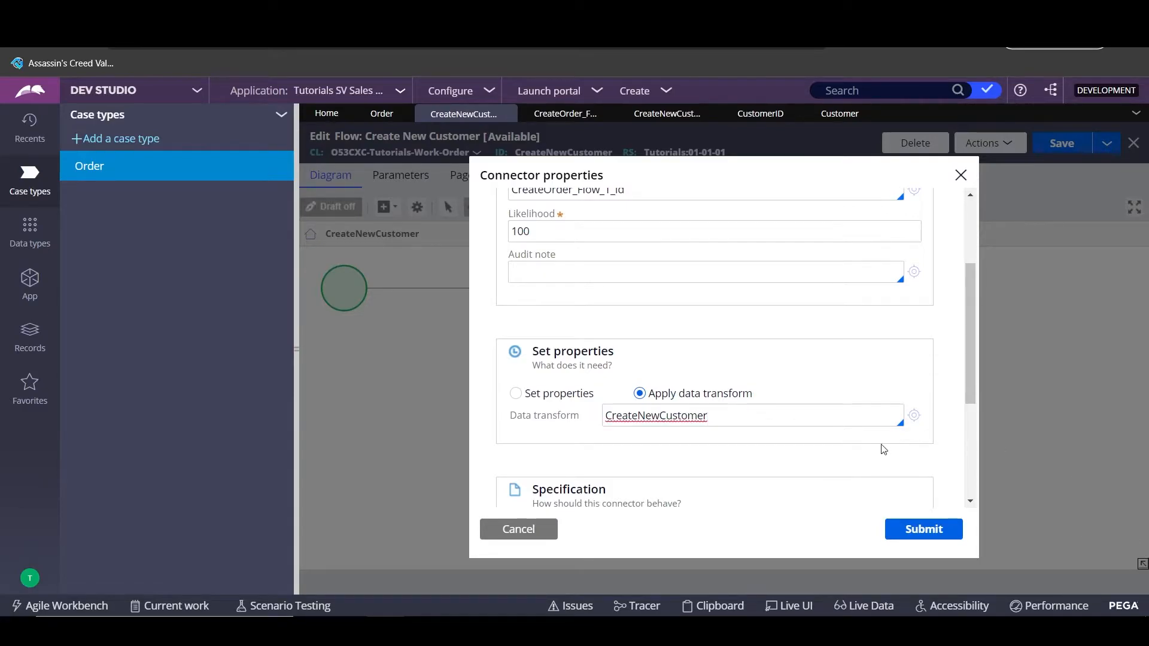
left_click(913, 417)
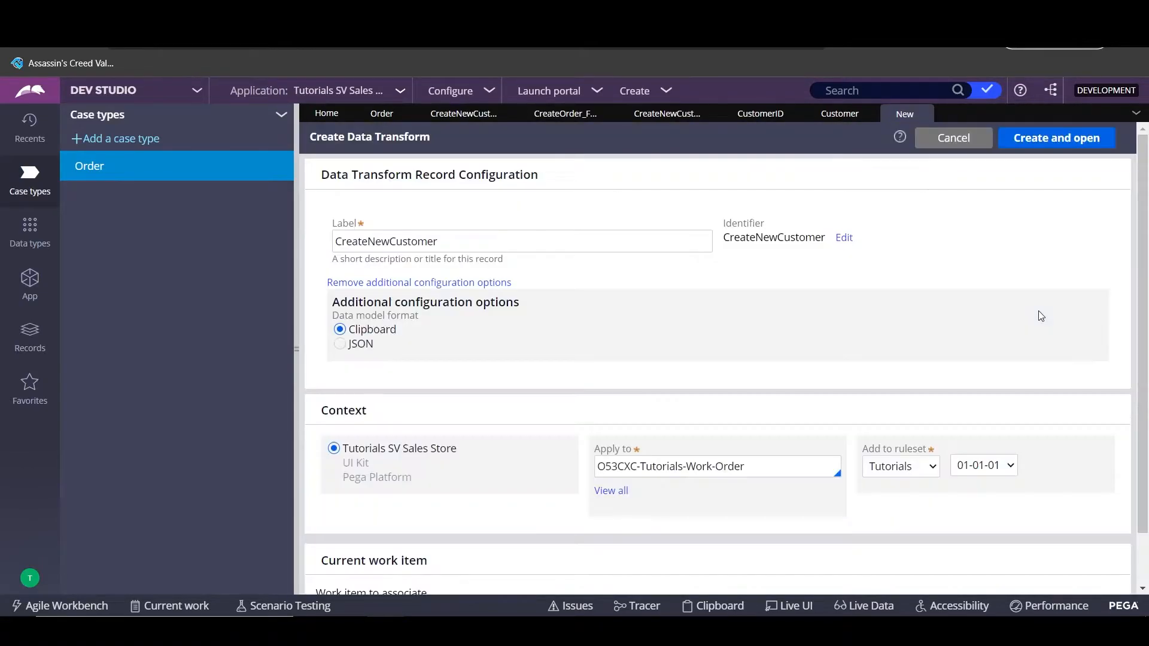
- Create the CreateNewCustomer data transform with a first row targeting .CustomerID.ID
left_click(1055, 141)
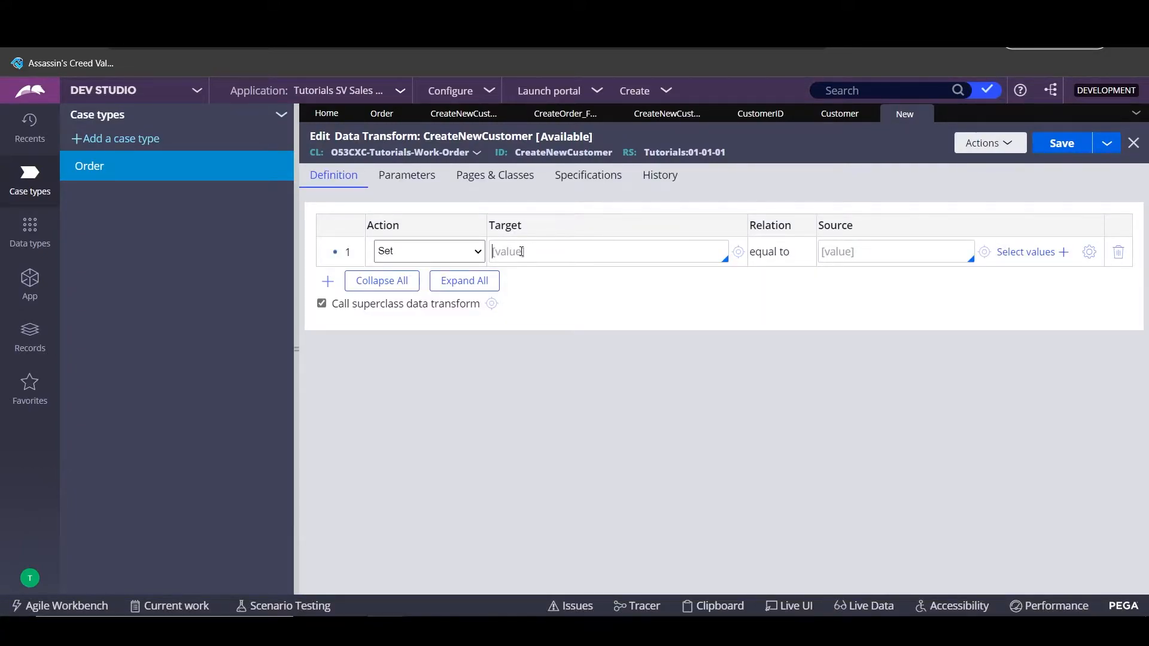
left_click(522, 251)
type("Cu")
key("BackSpace")
key("BackSpace")
type(".")
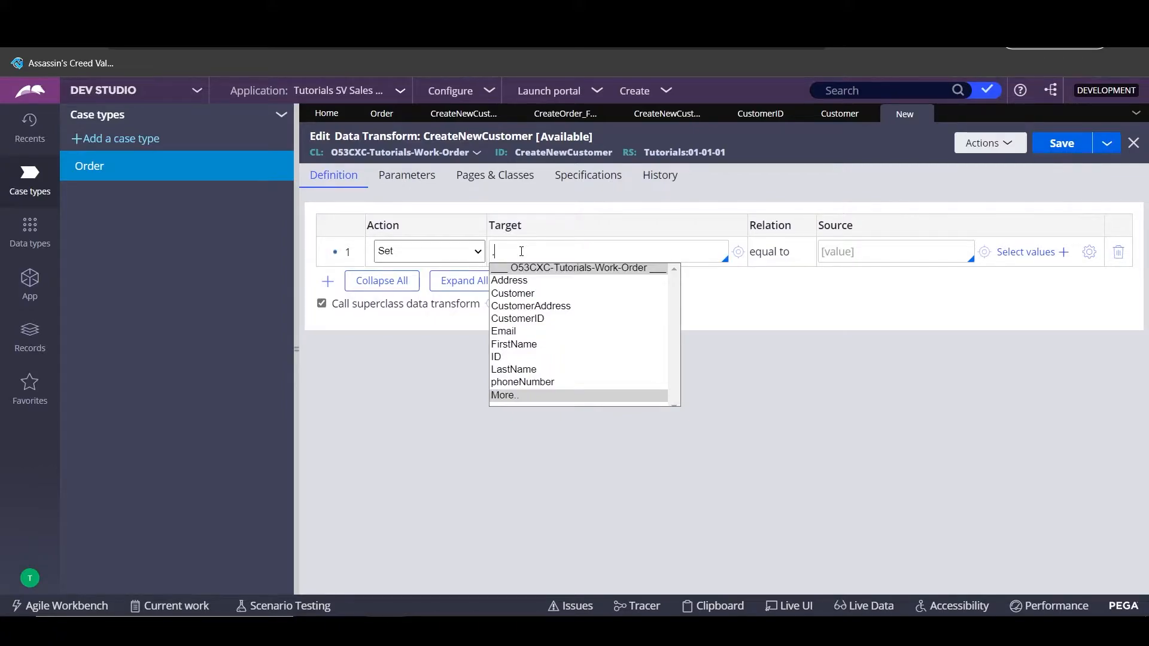
left_click(538, 318)
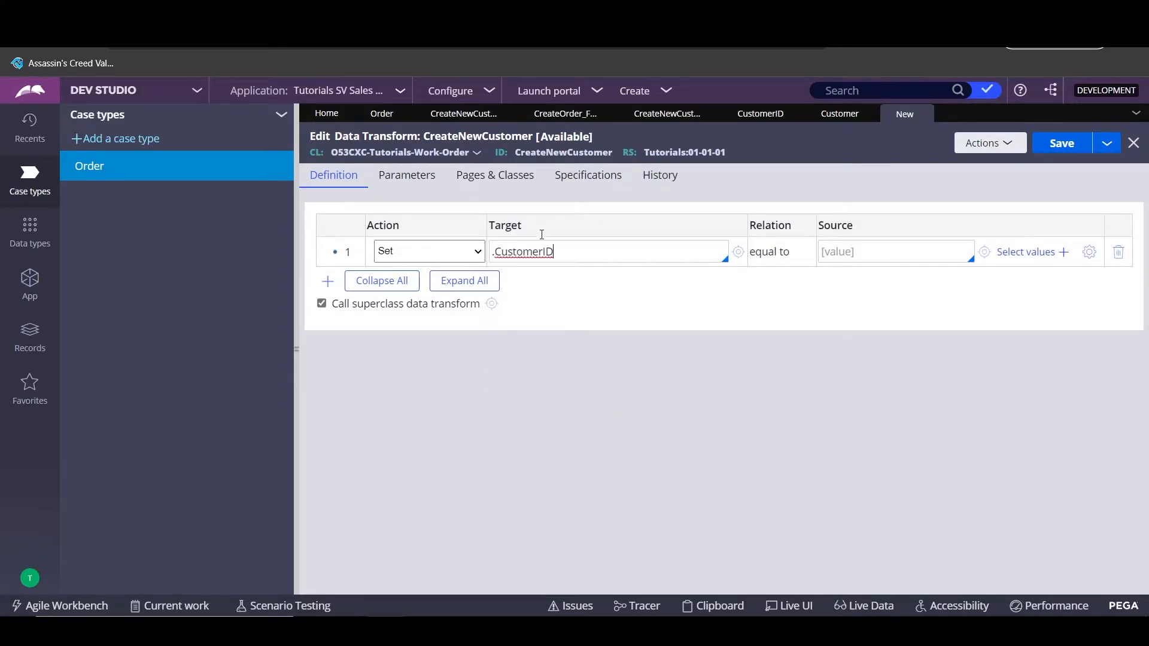
type(".")
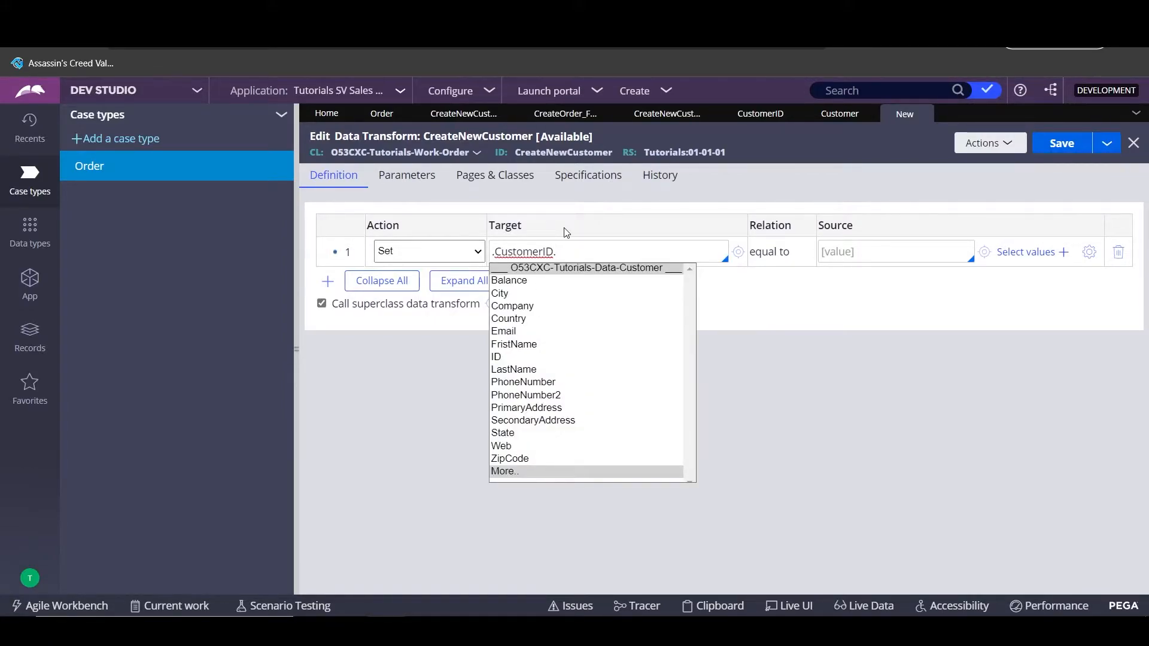
left_click(496, 357)
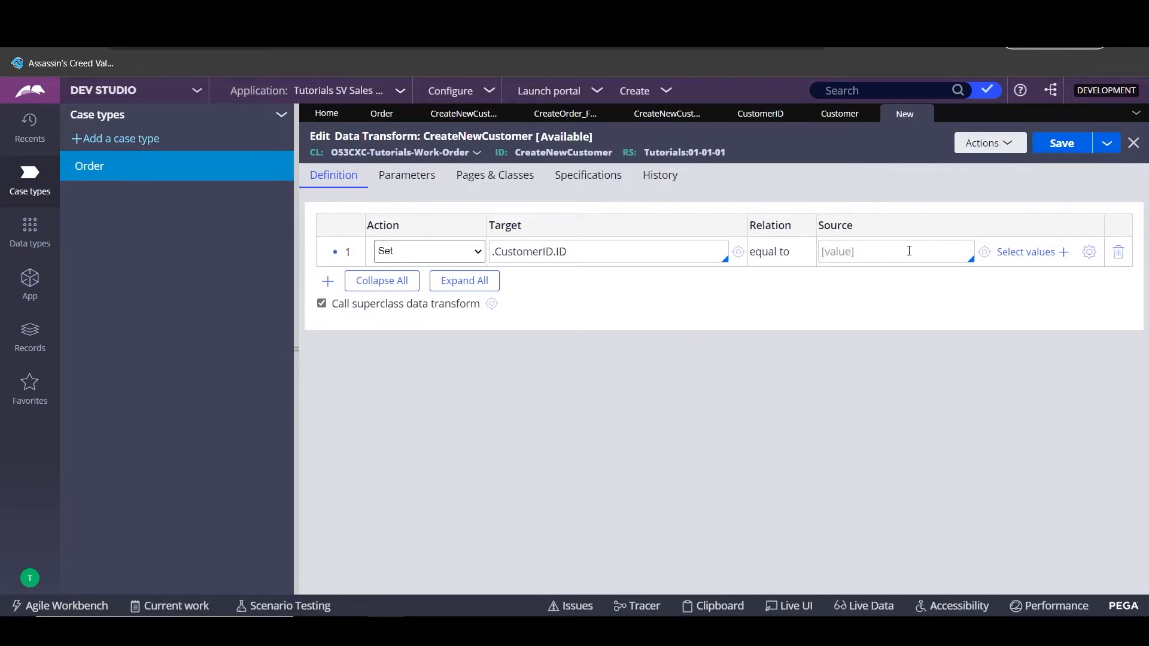
type("@Default.CreateUniqueID()")
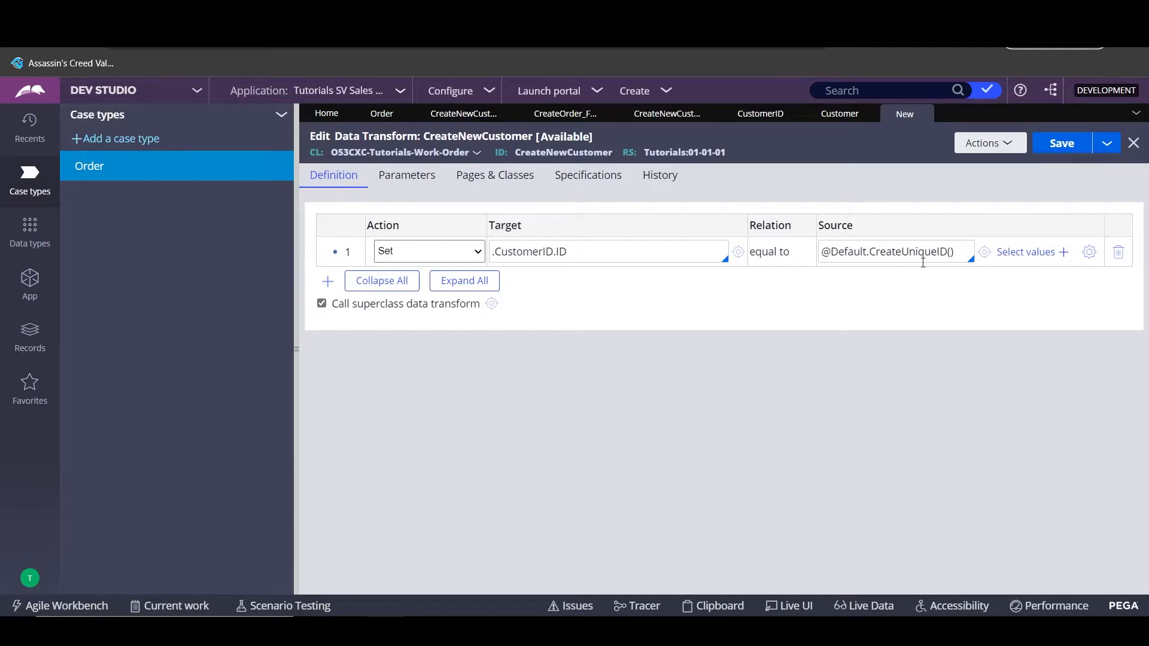
left_click(1090, 252)
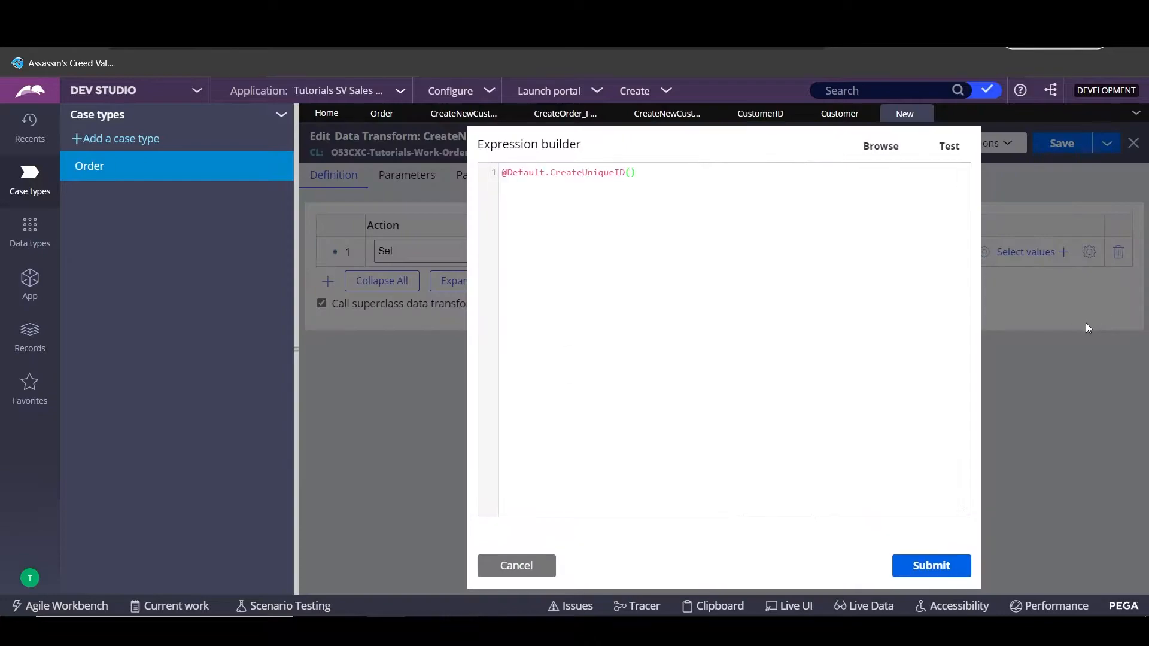
left_click(950, 146)
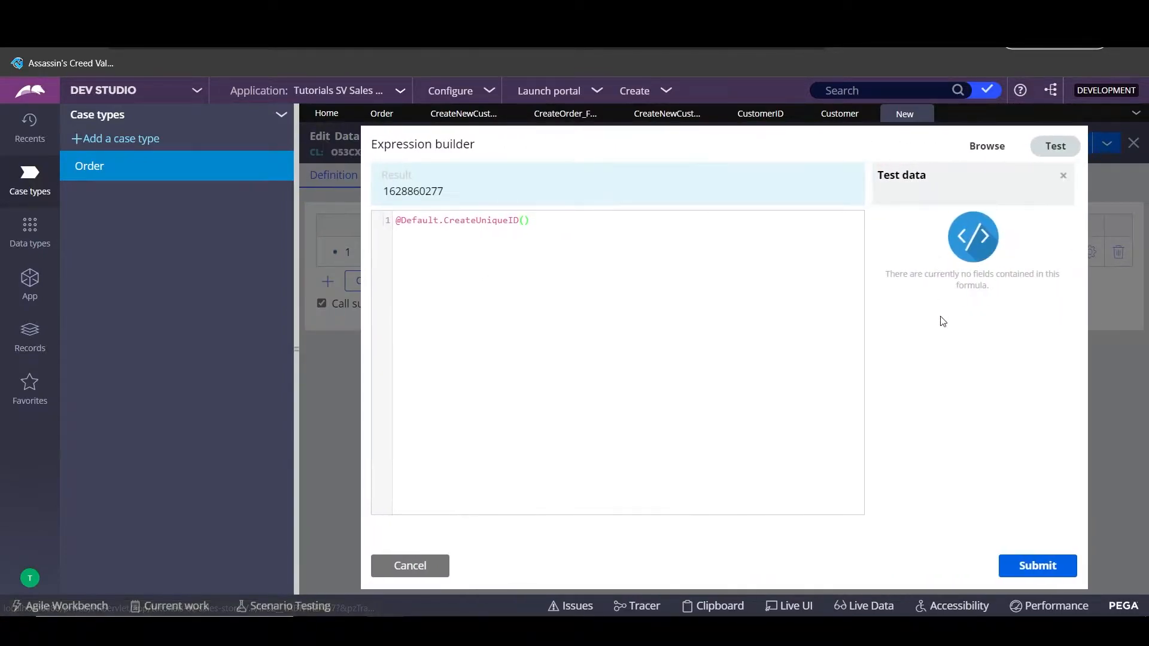
left_click_drag(467, 200, 383, 193)
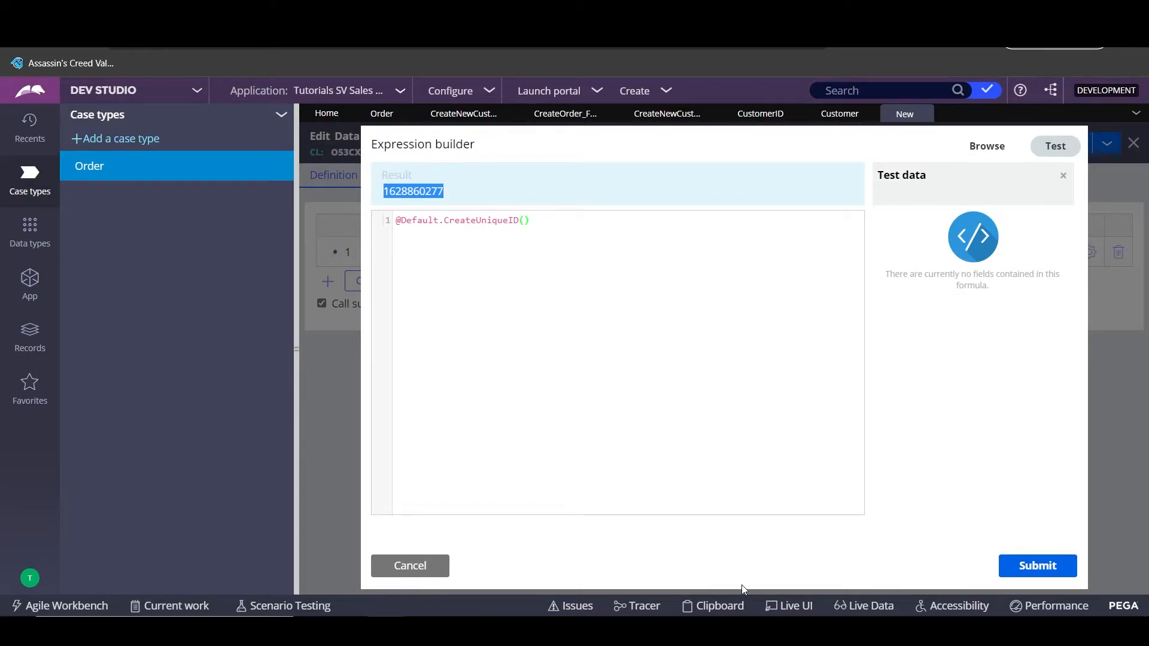
left_click(1072, 566)
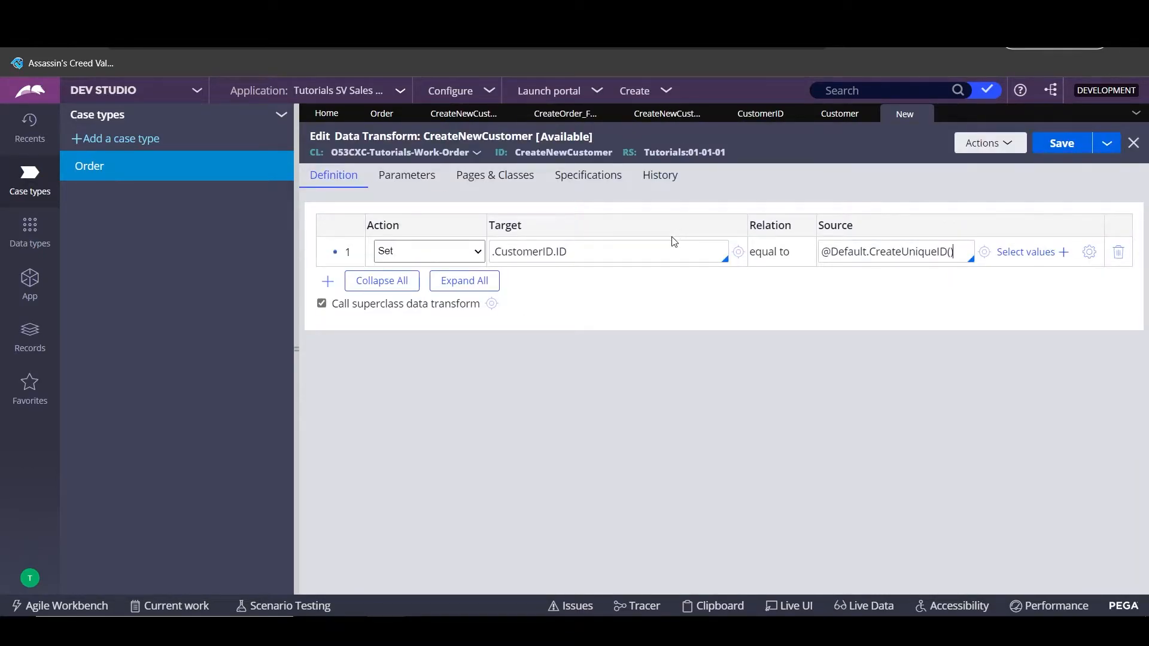
- Add field rows after checking the section's fields and CustomerID settings, then save CreateNewCustomer
left_click(327, 282)
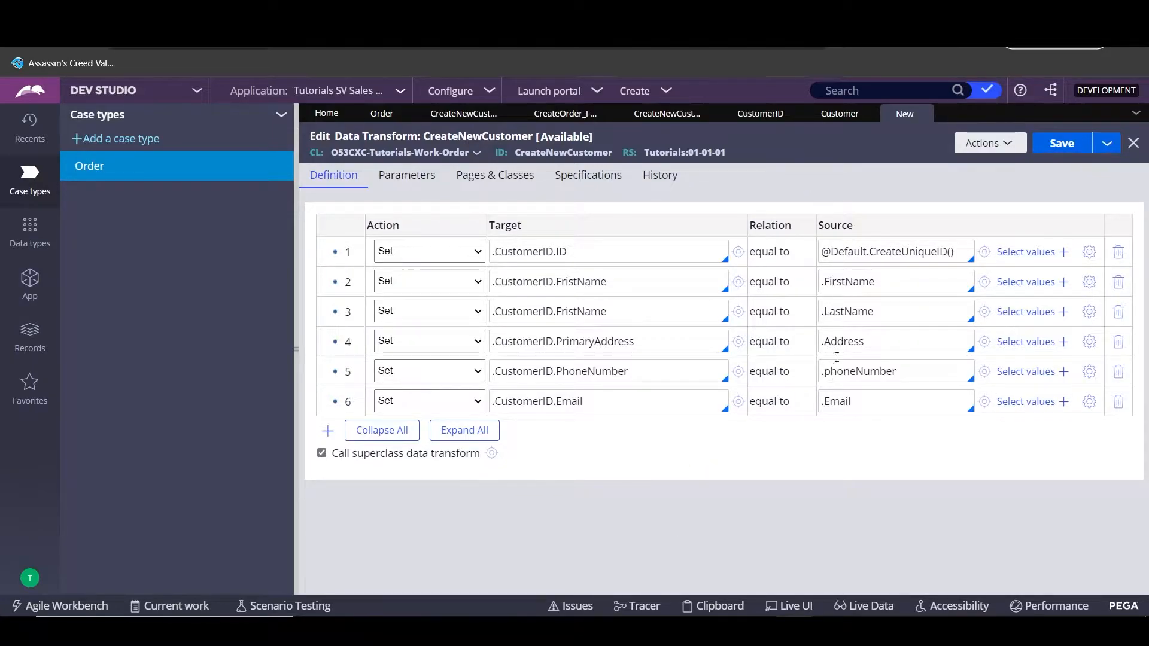
left_click(645, 115)
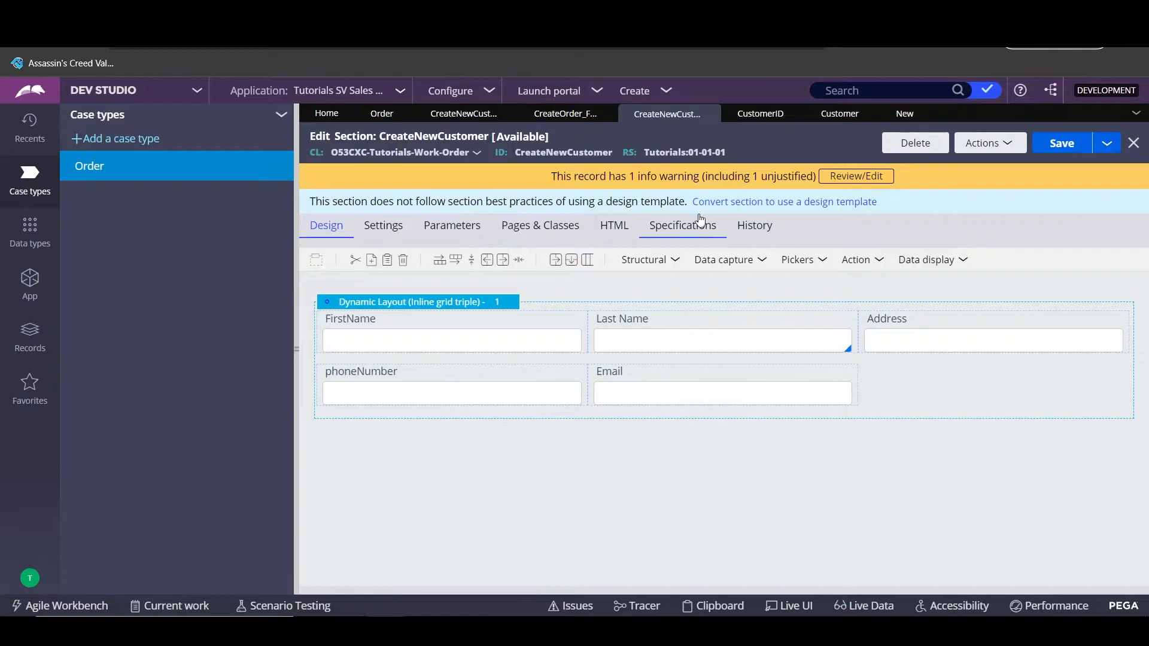
left_click(711, 399)
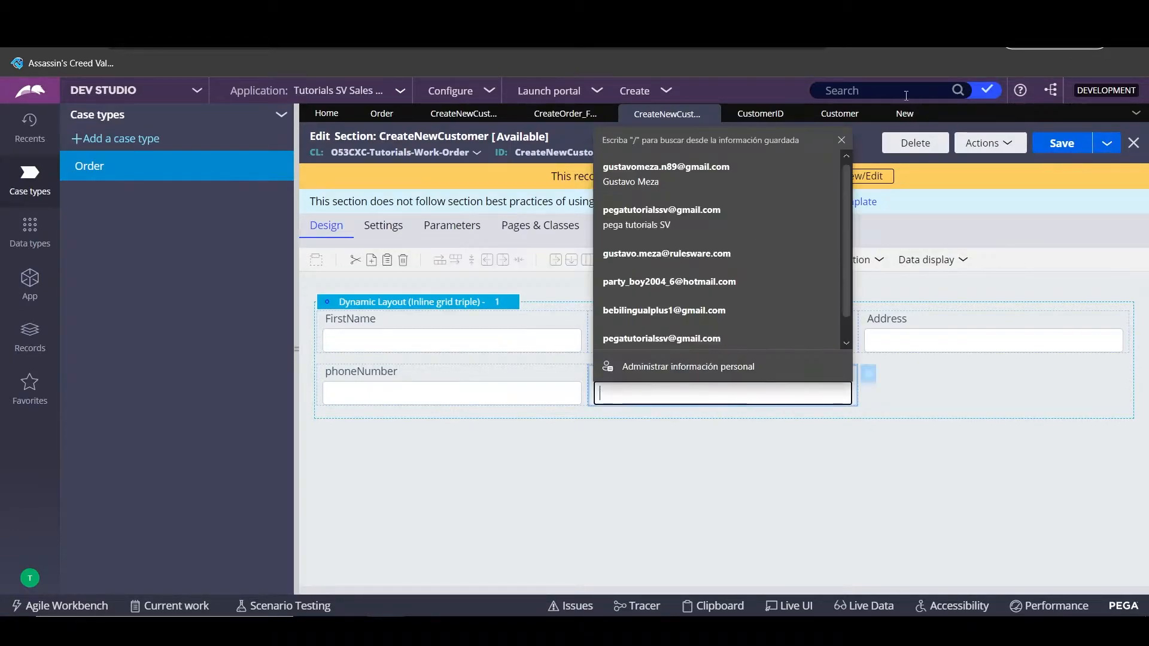
left_click(892, 114)
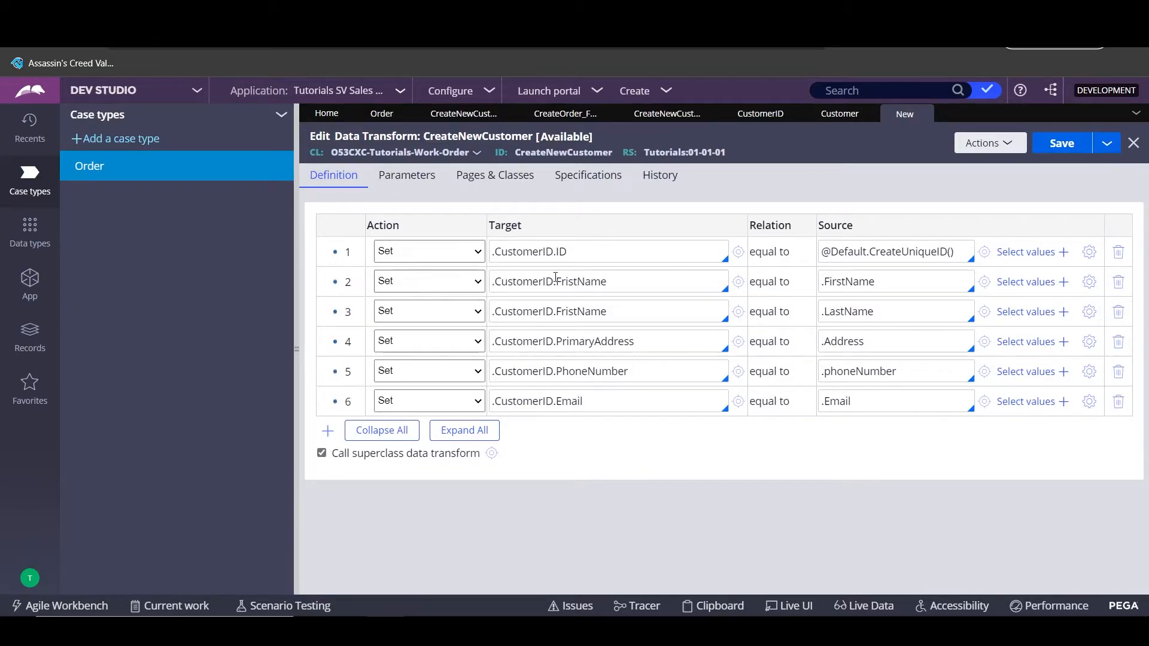
left_click(749, 119)
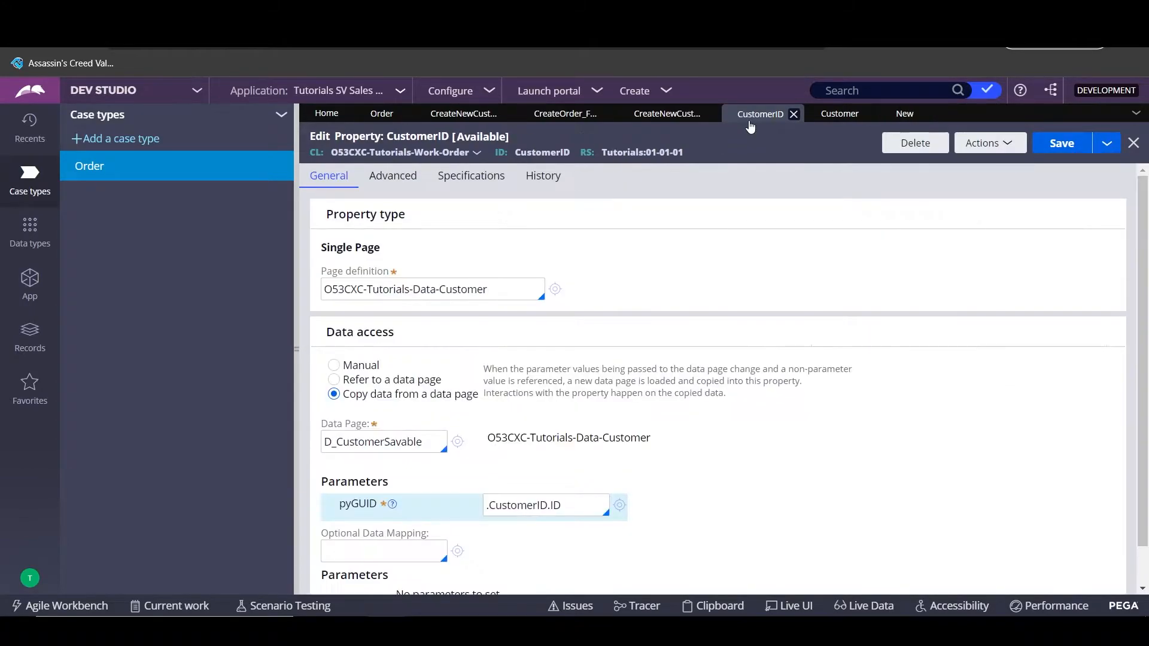
left_click(900, 113)
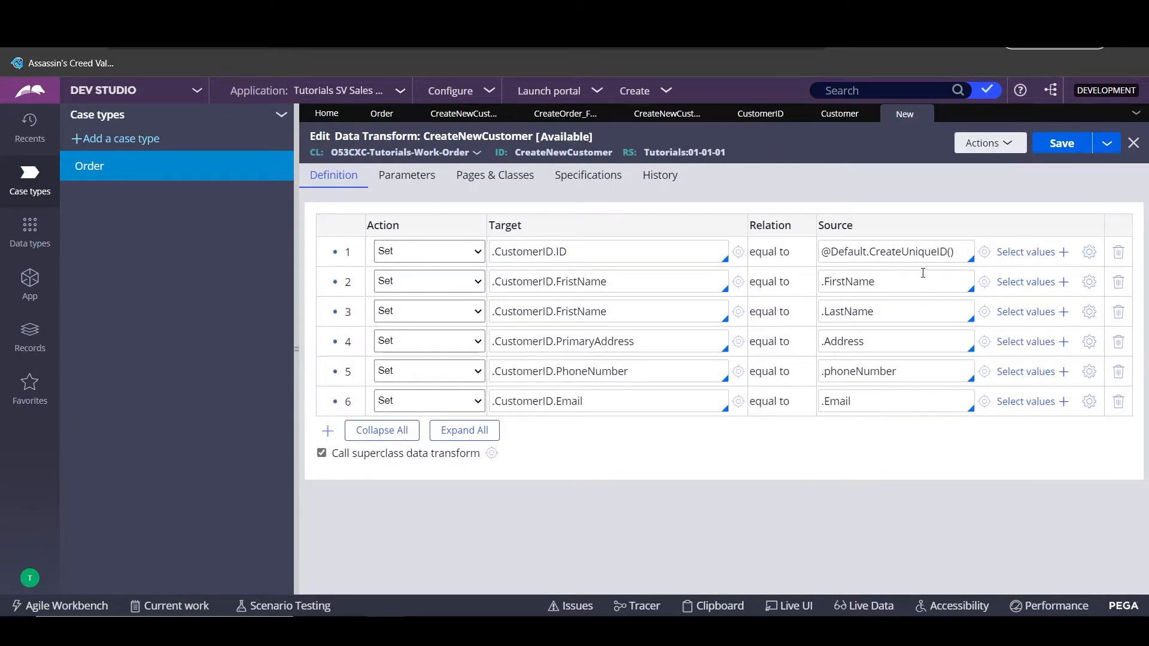
left_click(1062, 143)
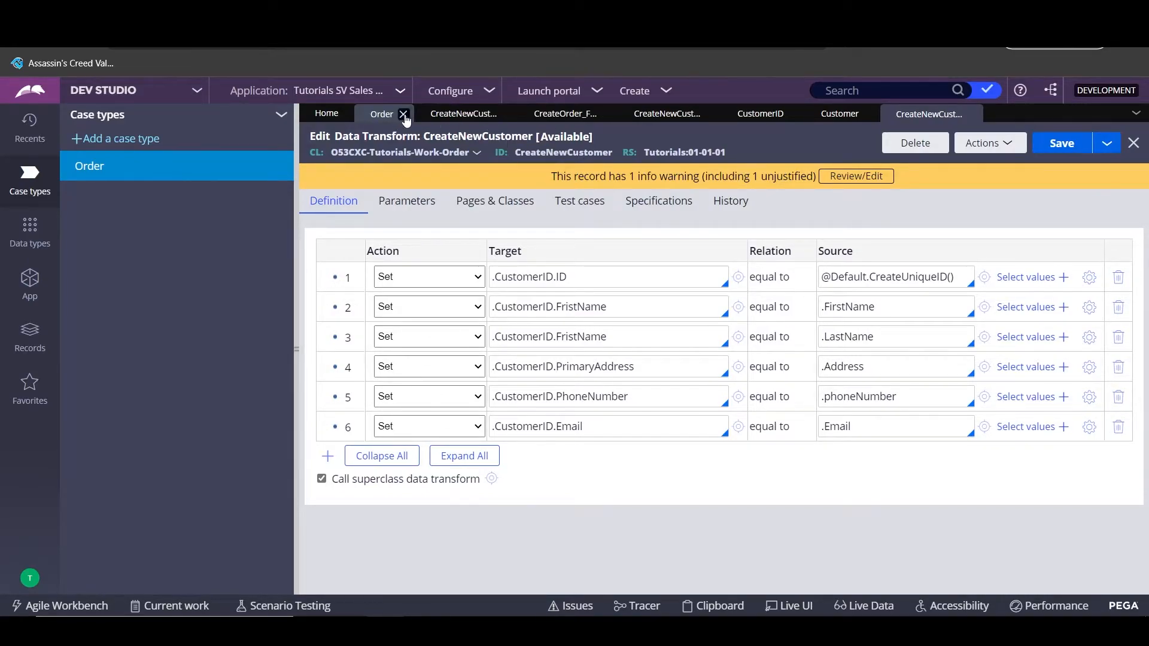
- Submit the connector with the CreateNewCustomer data transform and save the Create New Customer flow
left_click(462, 115)
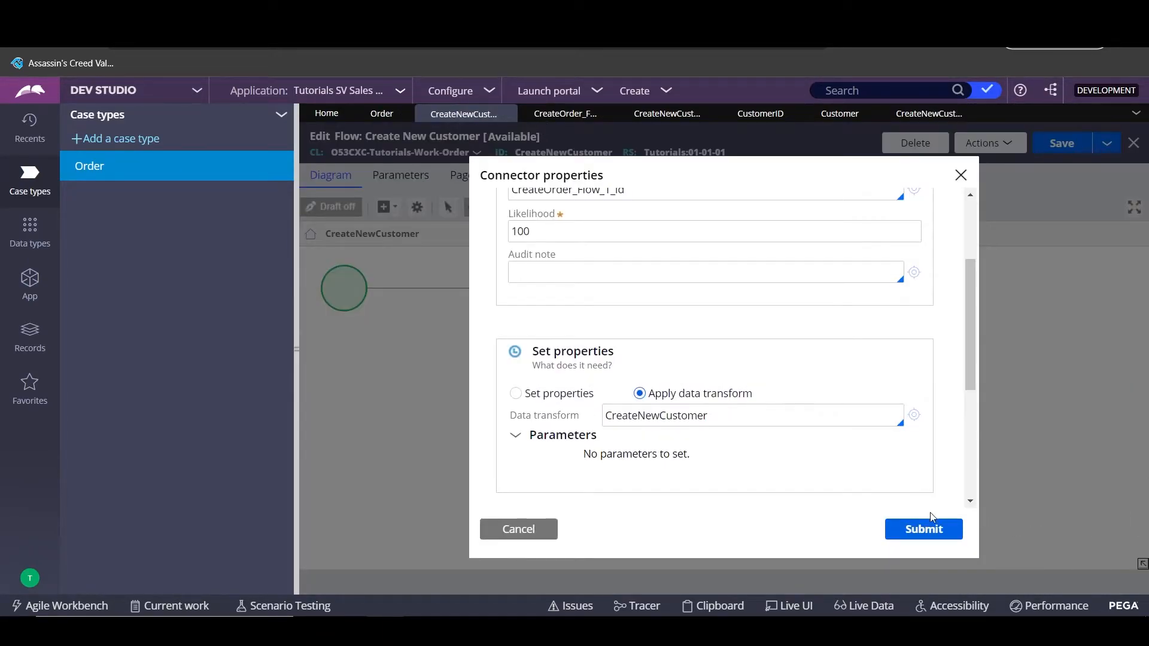
left_click(925, 526)
left_click(1061, 151)
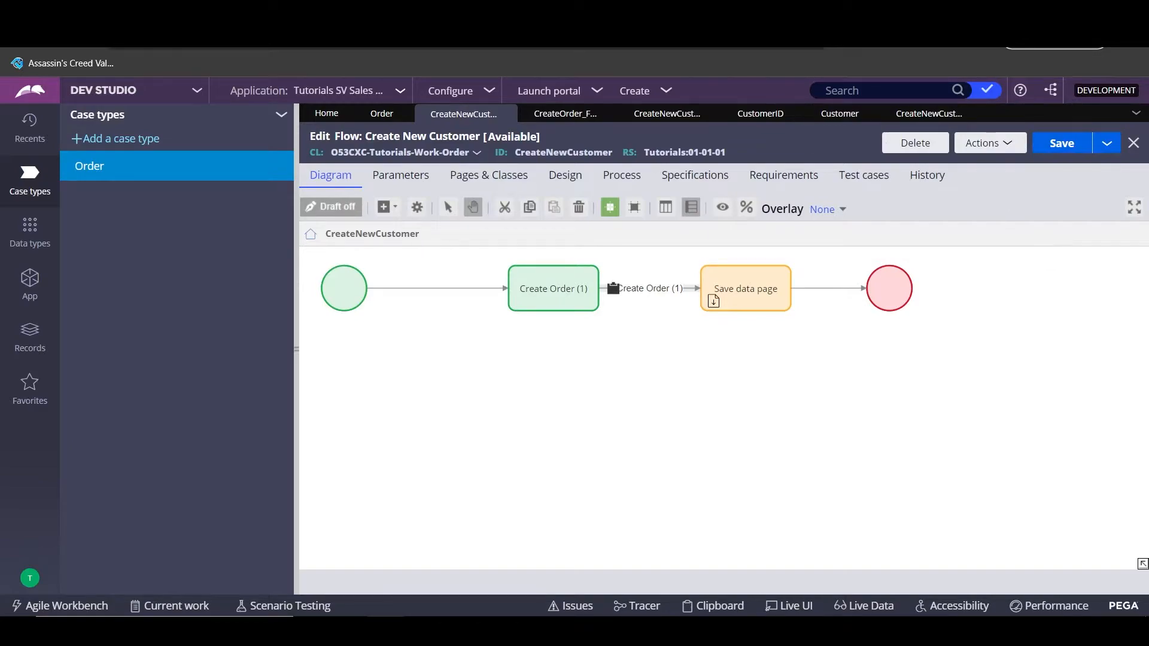
left_click(594, 282)
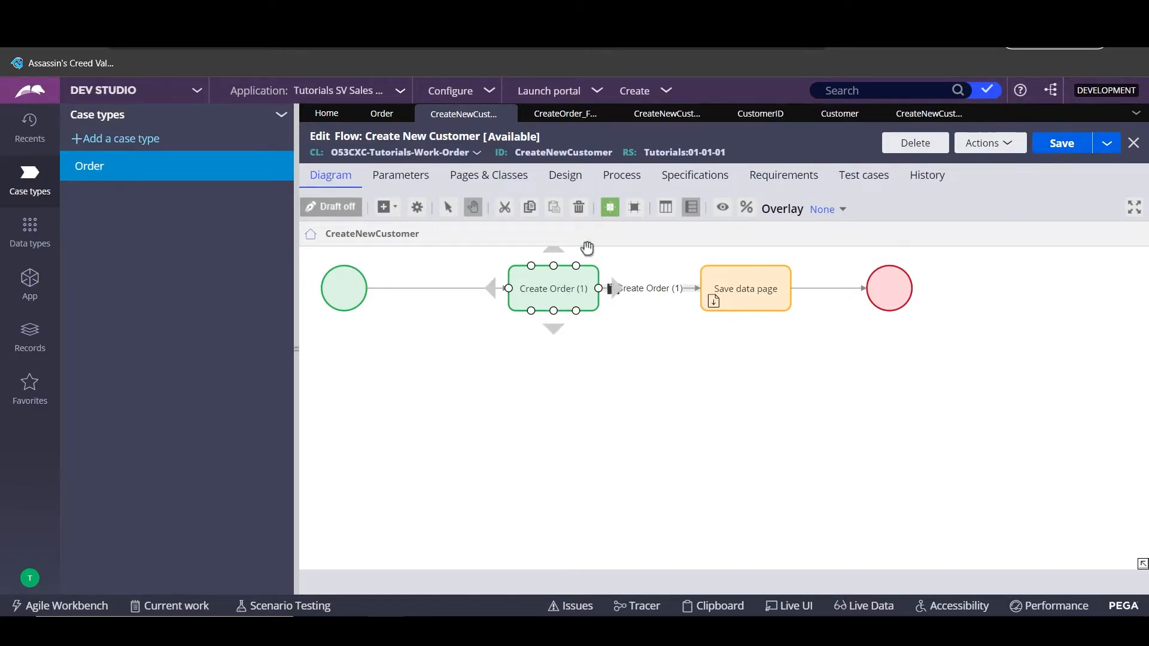
left_click(535, 93)
- Launch the Case Manager portal, check order O-1020's actions, then return to Dev Studio
left_click(541, 105)
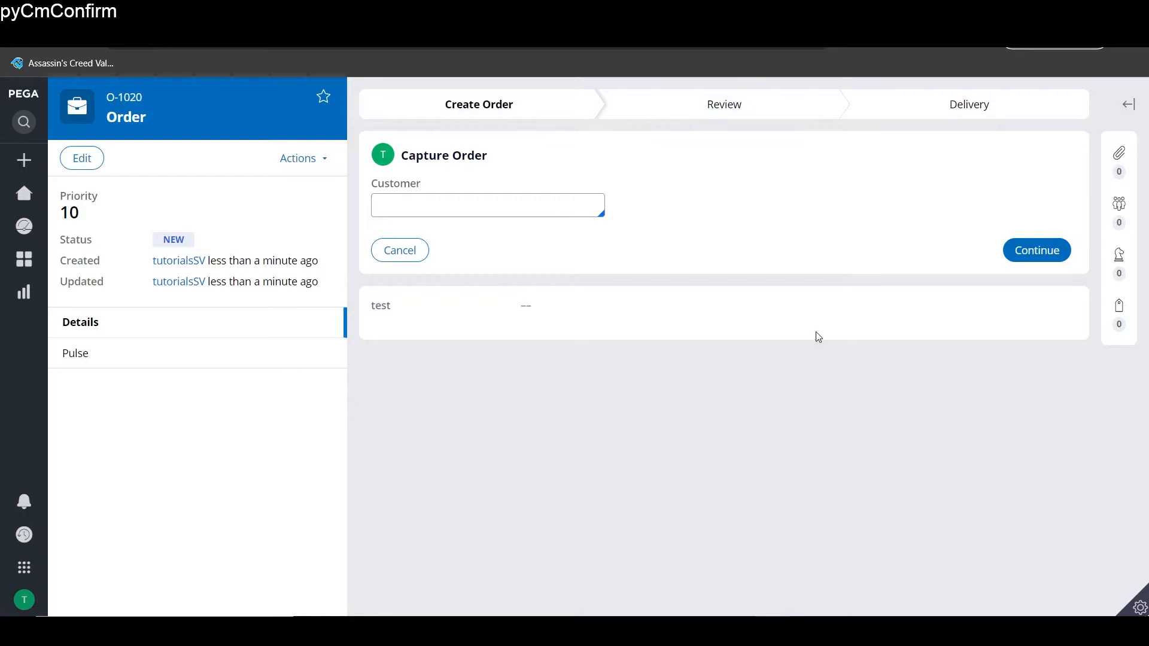
left_click(283, 160)
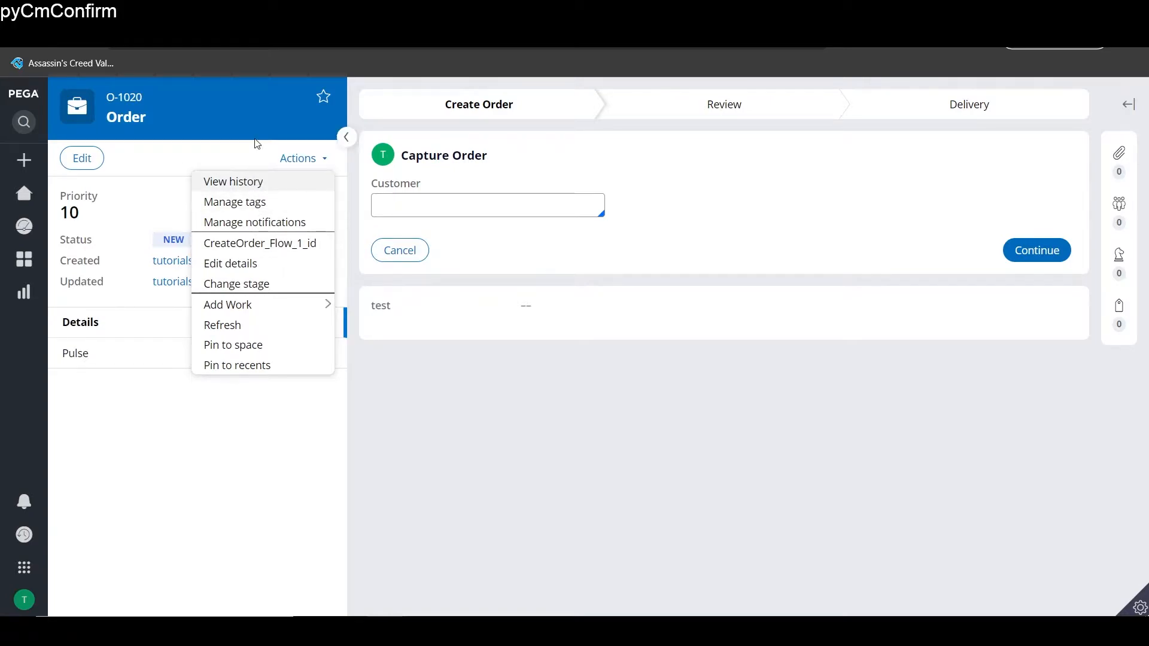
left_click(205, 157)
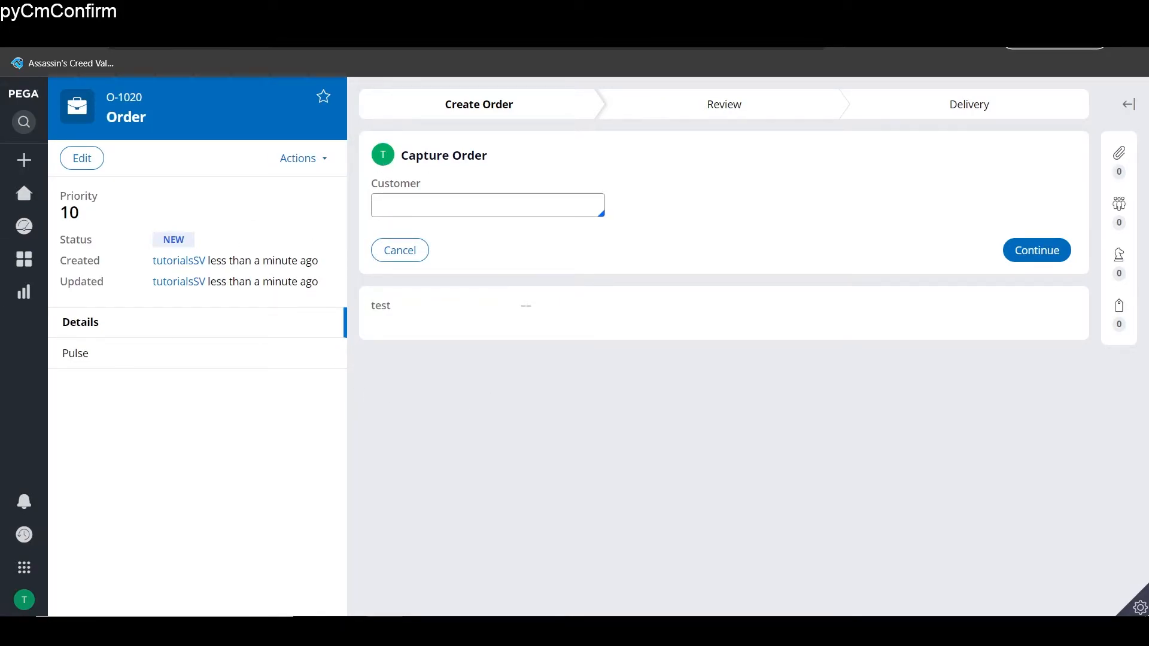
key("ctrl+shift+Tab")
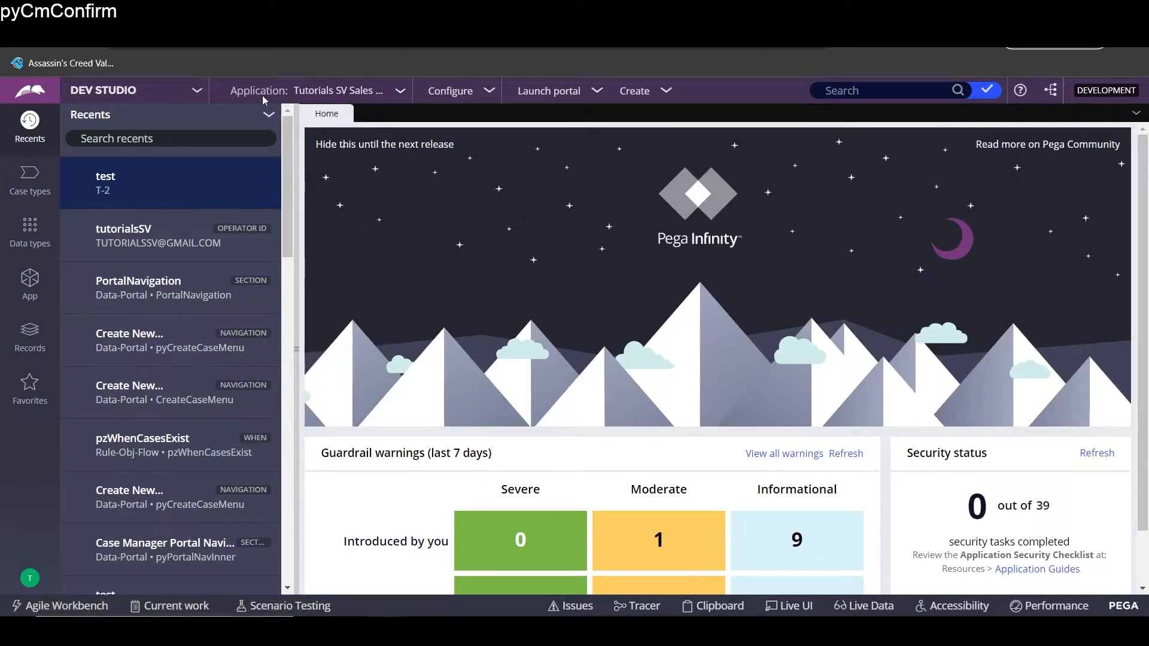
- In the application definition, try UIKit as built-on application, then restore Theme-Cosmos 03.01
left_click(358, 90)
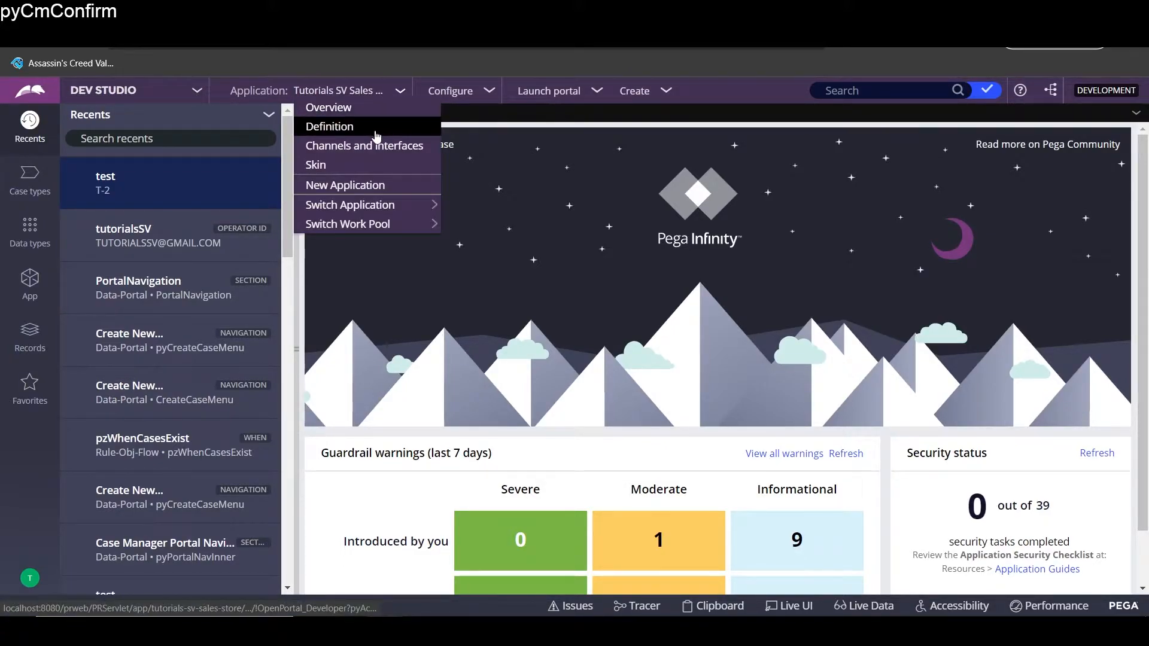
left_click(377, 127)
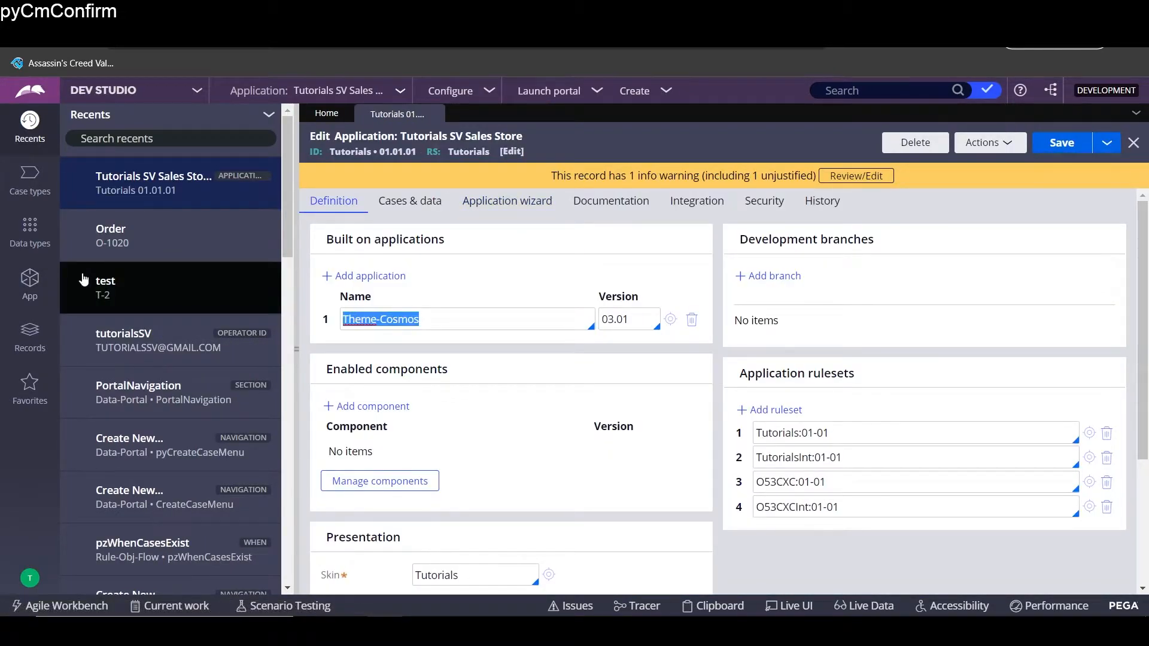
key("BackSpace")
key("Down")
key("Down")
key("Down")
key("Down")
key("Down")
key("Down")
key("Down")
key("Down")
key("Down")
key("Down")
key("Down")
key("Down")
key("Down")
key("Down")
key("Down")
key("Down")
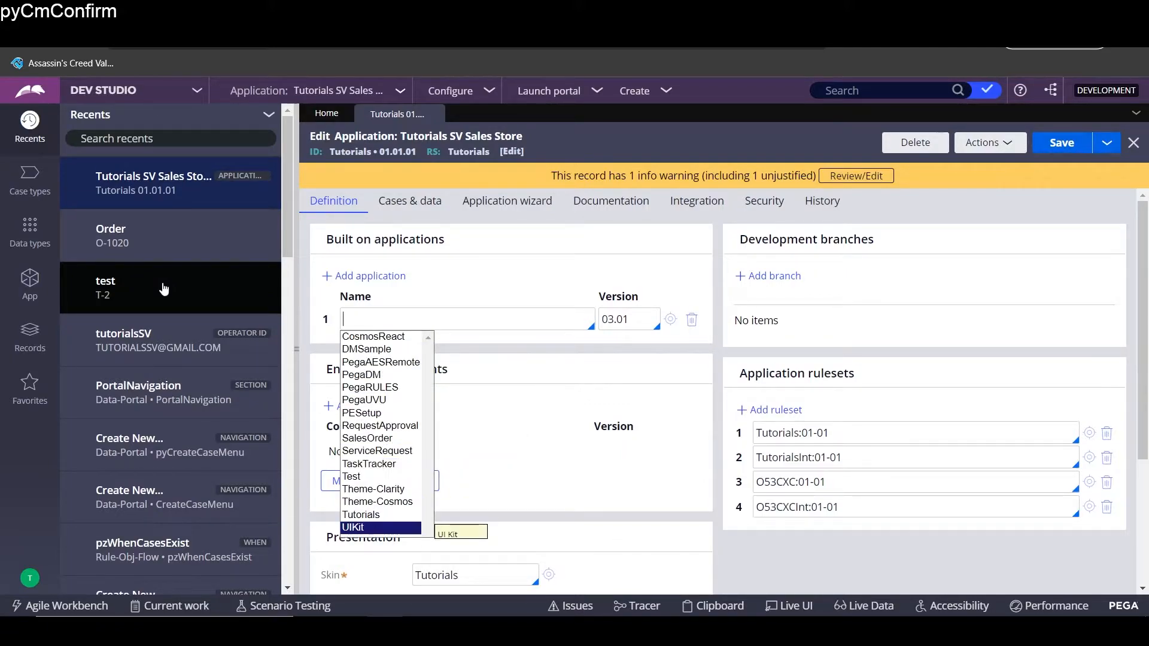
key("Return")
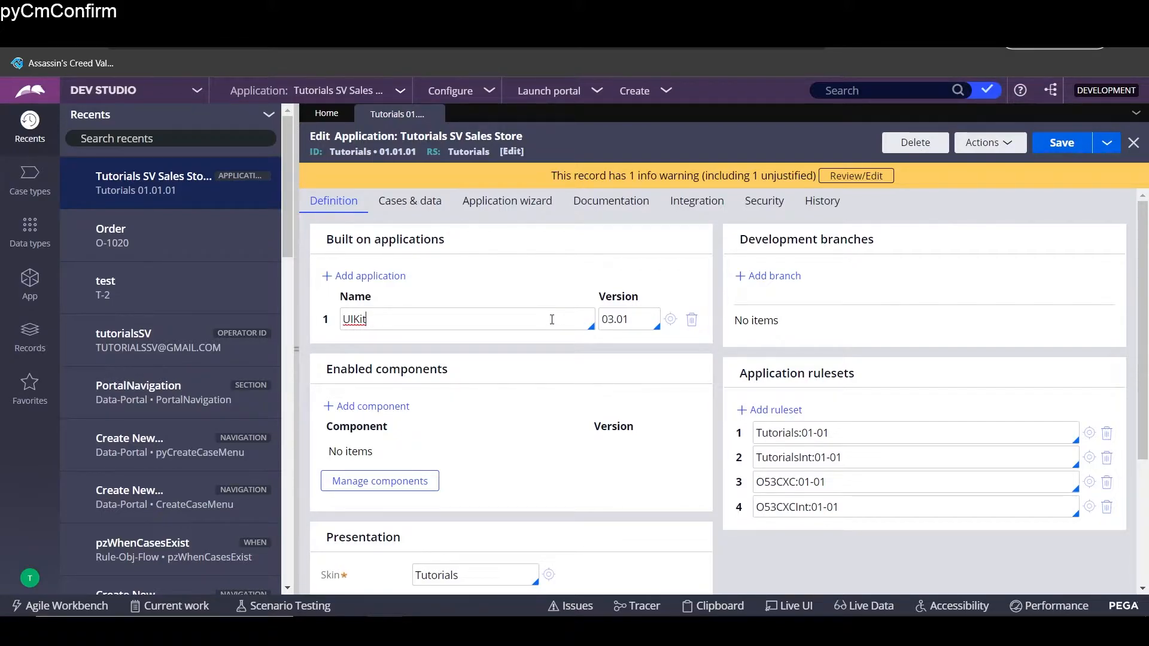
left_click_drag(388, 315, 299, 318)
key("ctrl+z")
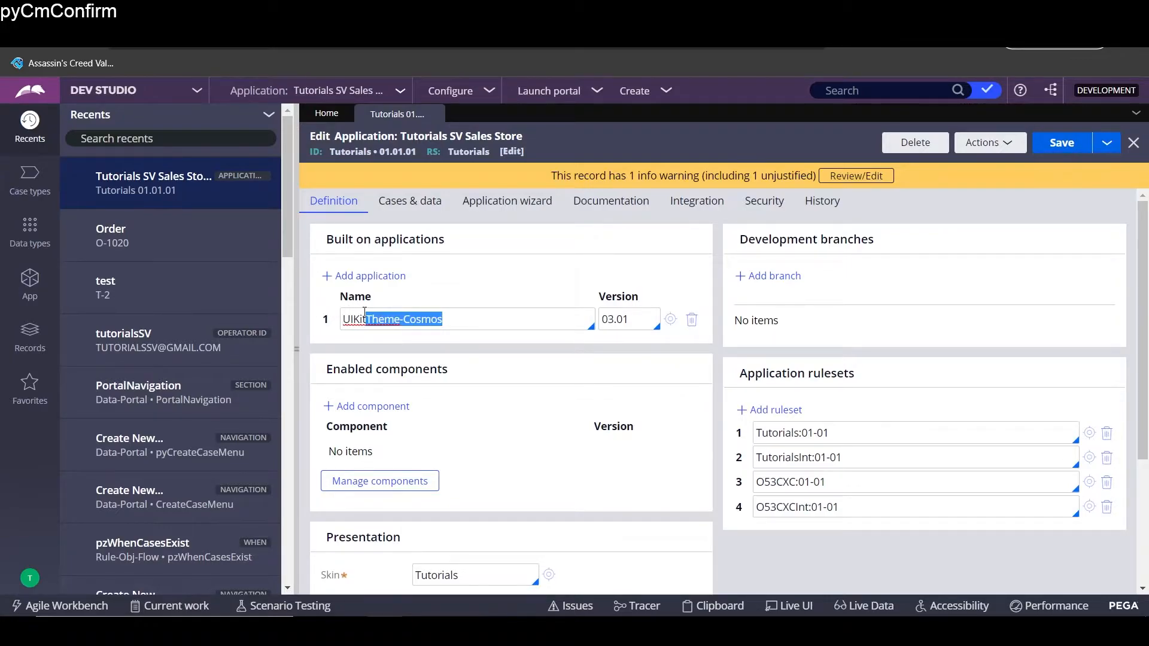
left_click(366, 317)
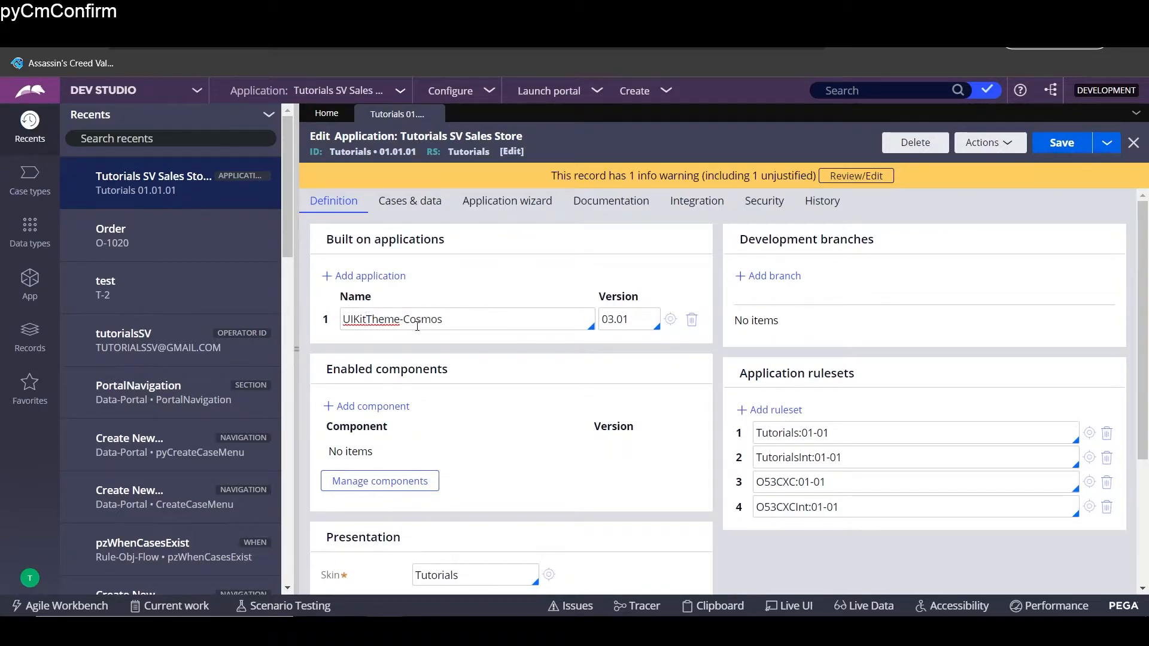
key("BackSpace")
key("BackSpace")
key("BackSpace")
key("BackSpace")
key("BackSpace")
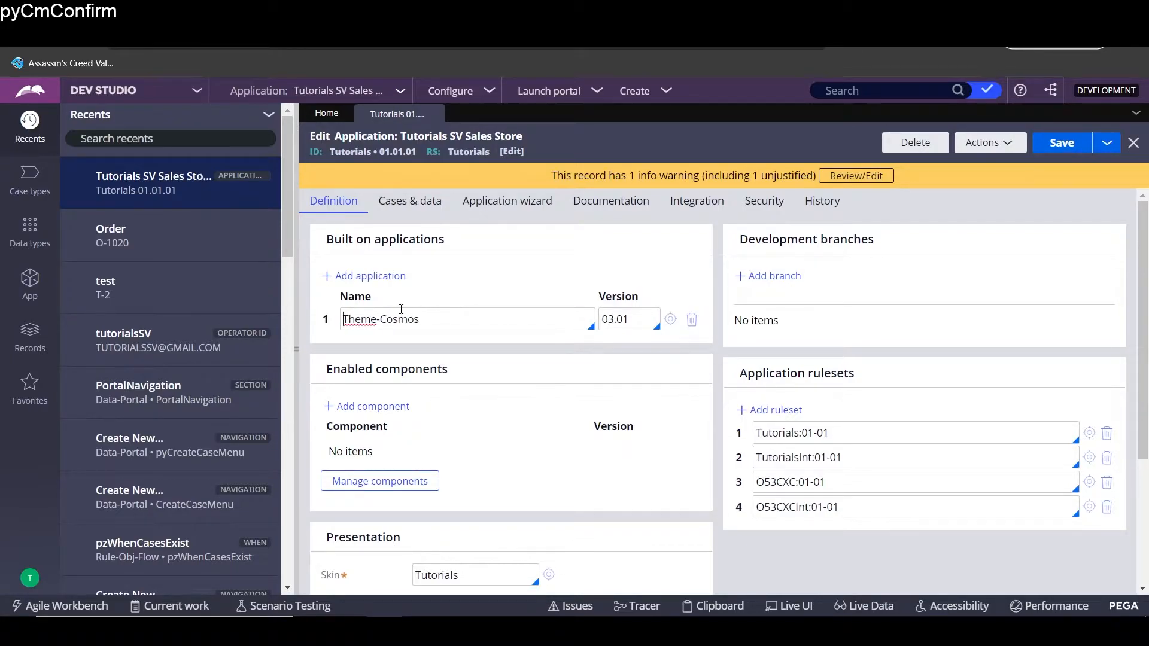
left_click(647, 313)
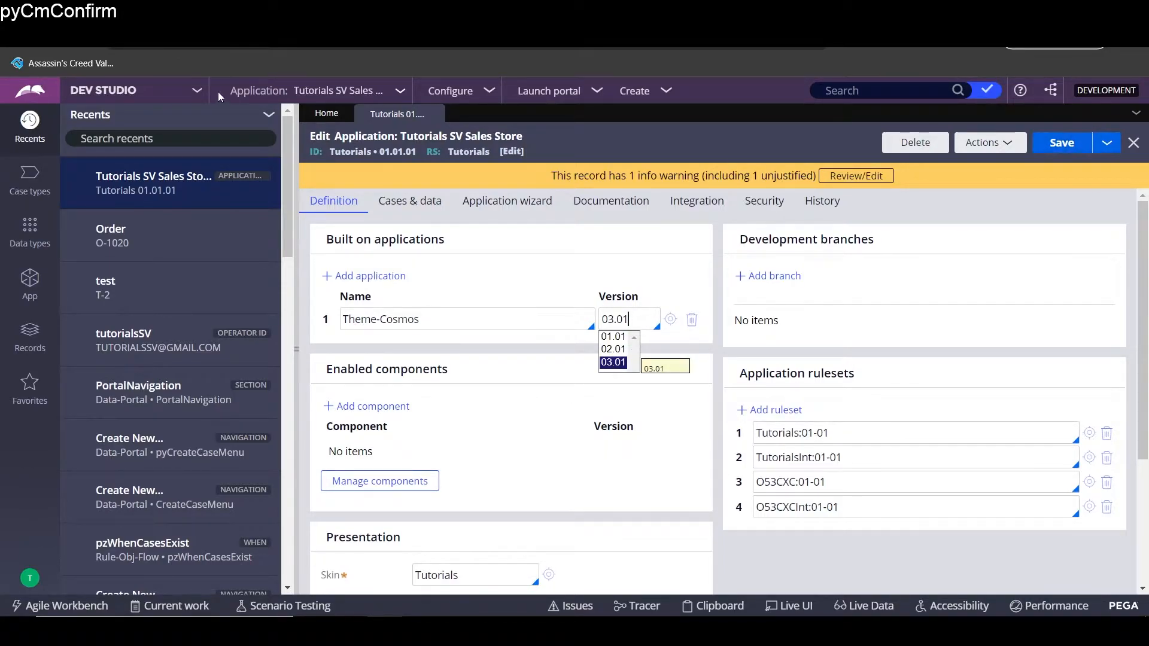
- Open the Tutorials skin and select its CosmosSkin parent on the Inheritance tab
mouse_move(359, 90)
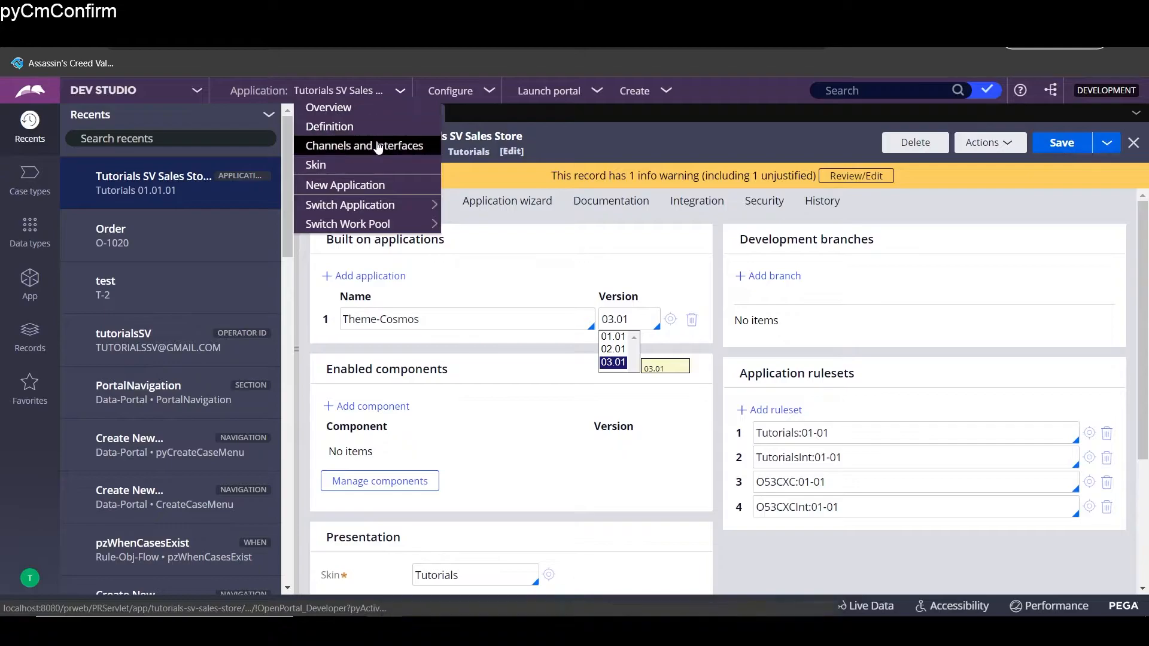
left_click(376, 166)
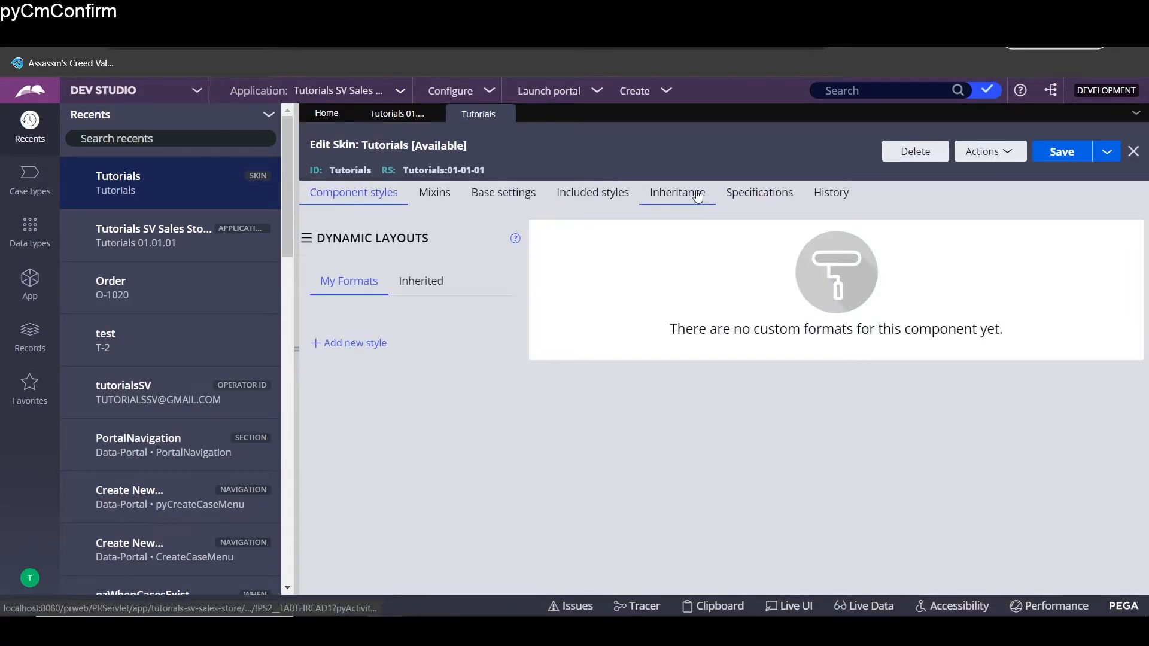
left_click(697, 196)
double_click(437, 275)
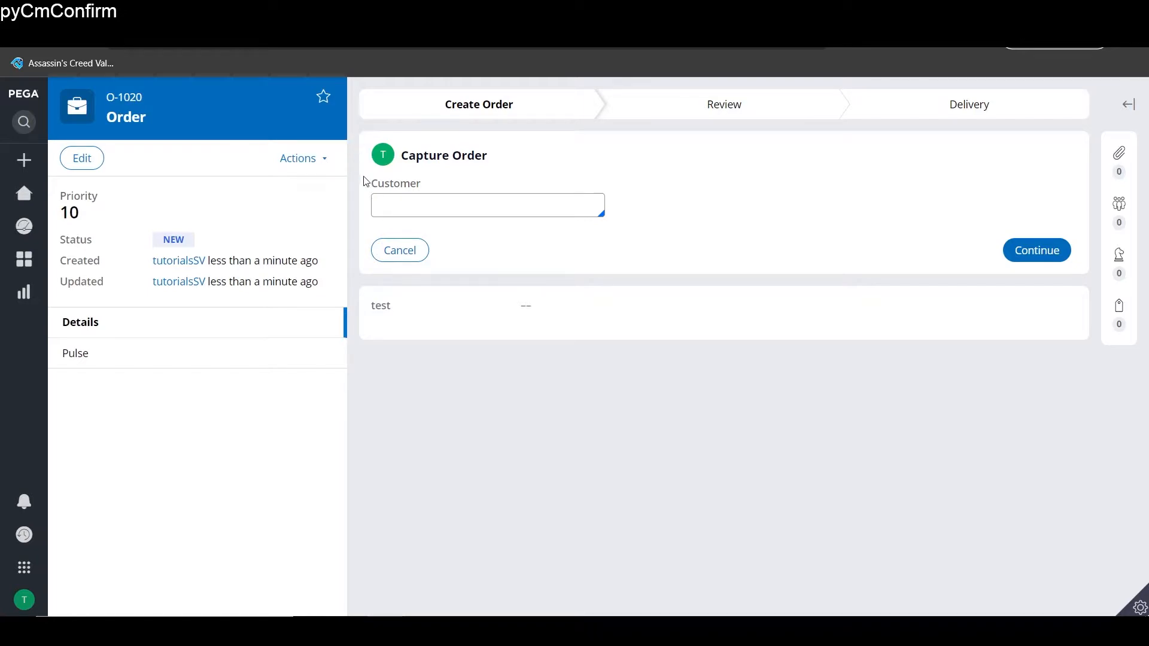
- Run the CreateOrder_Flow_1_id action on order O-1020 from its Actions menu
left_click(312, 159)
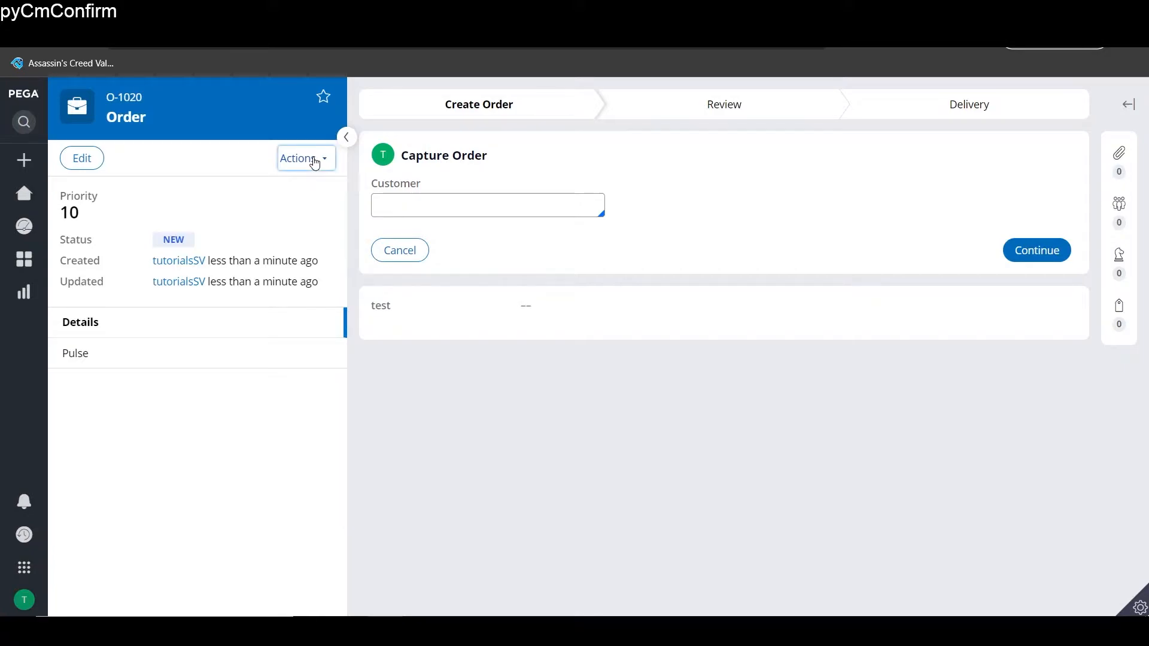
left_click(280, 245)
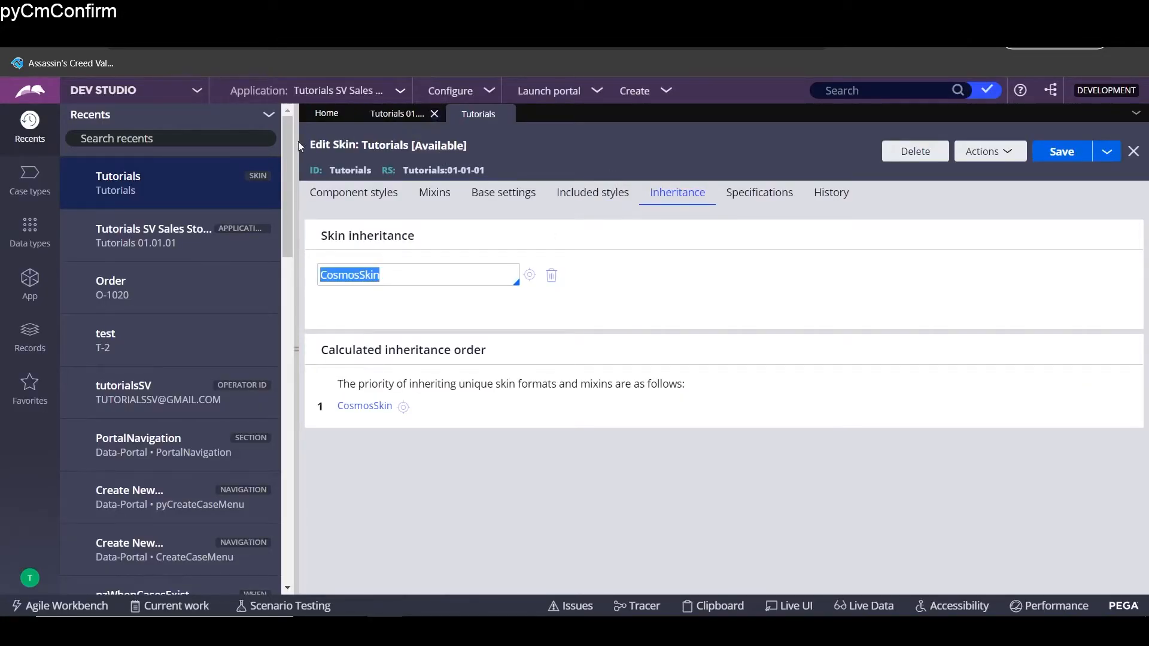
- Delete the CreateOrder_Flow_1_id optional action from the Order case type and save it
left_click(17, 195)
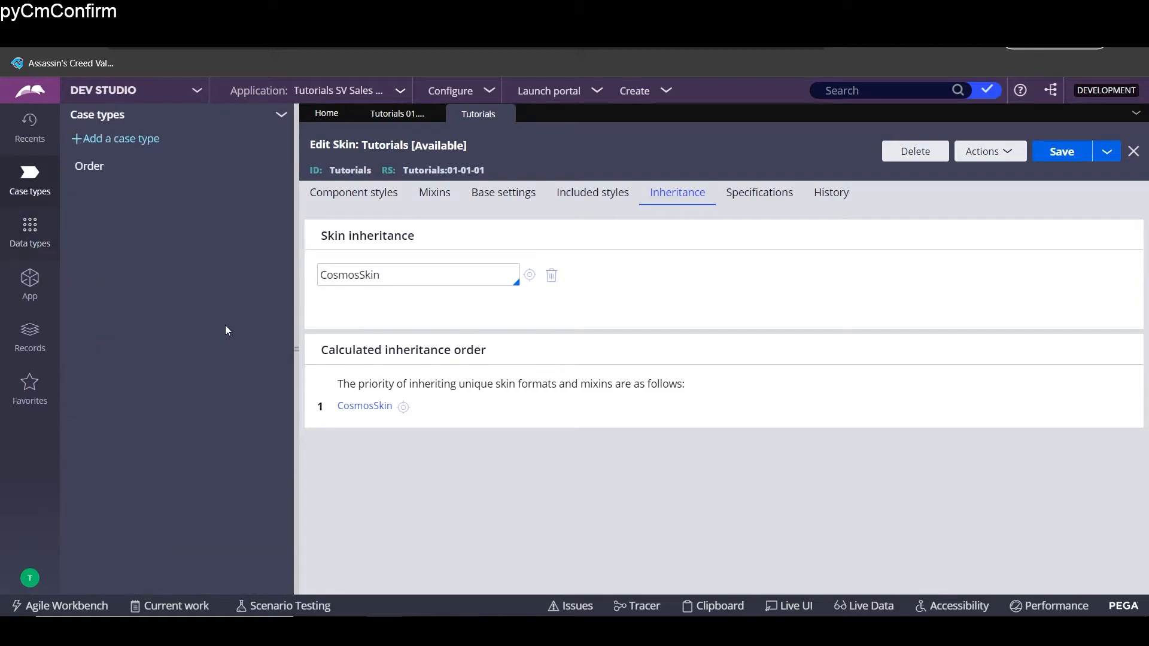
left_click(97, 166)
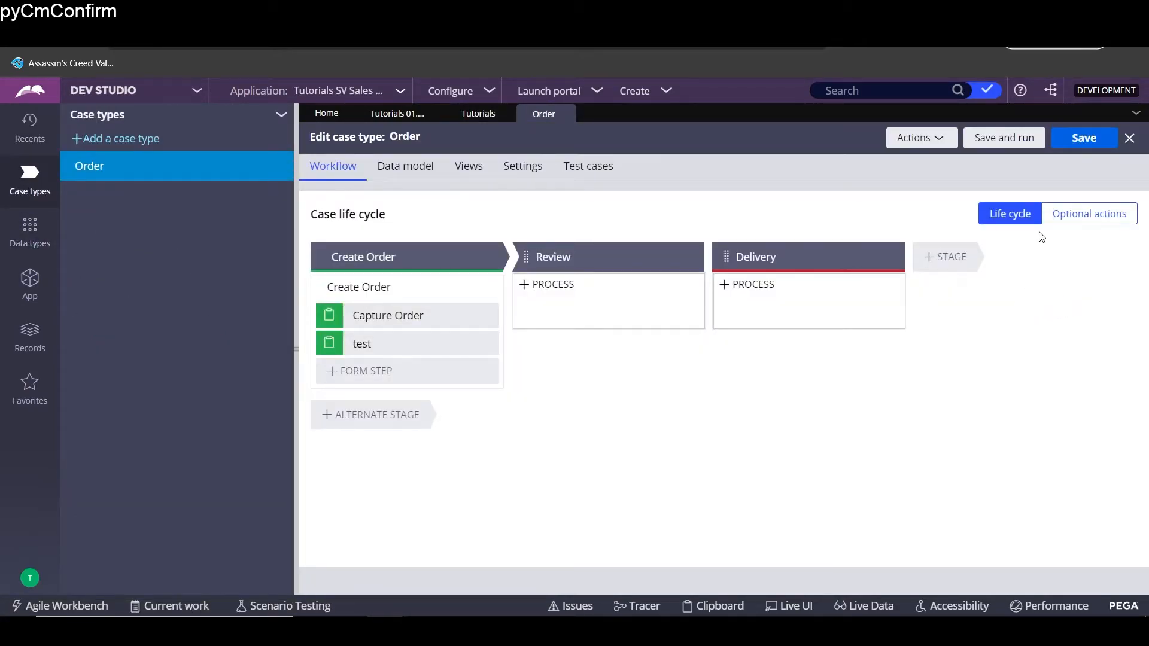
left_click(1059, 216)
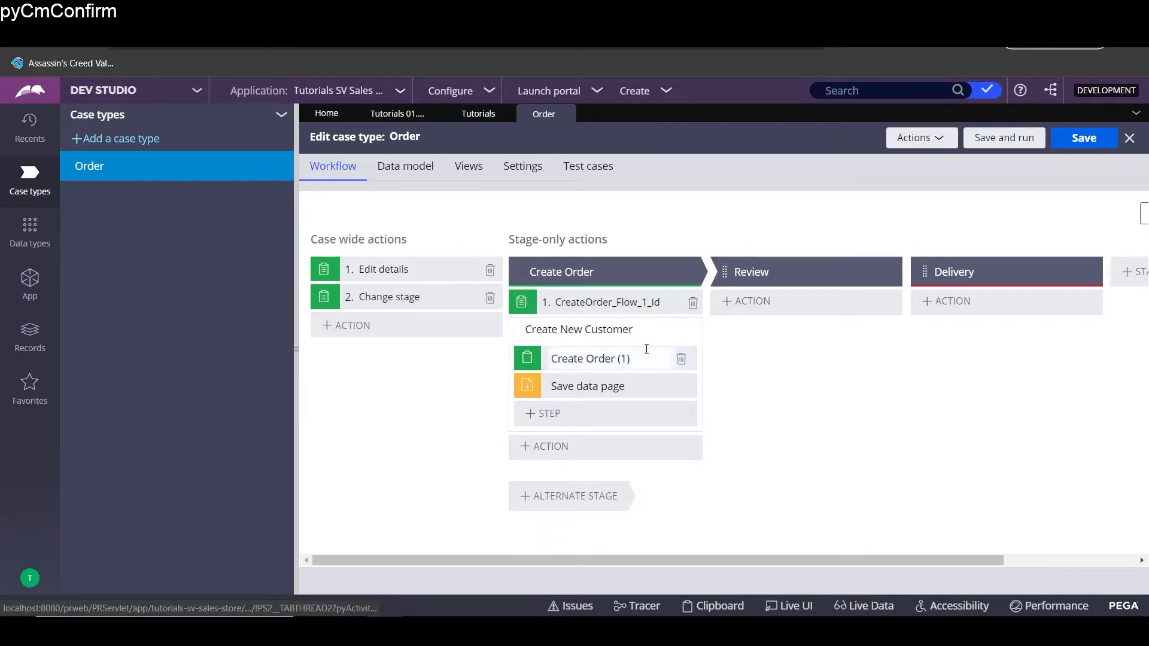
left_click(693, 306)
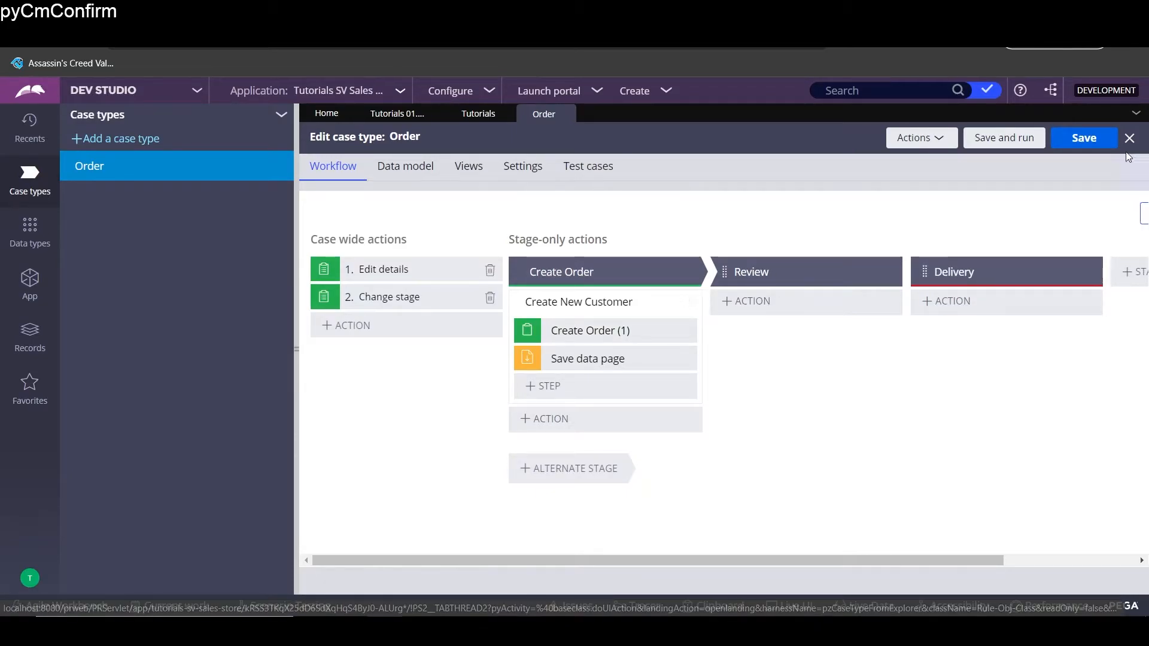
left_click(1098, 138)
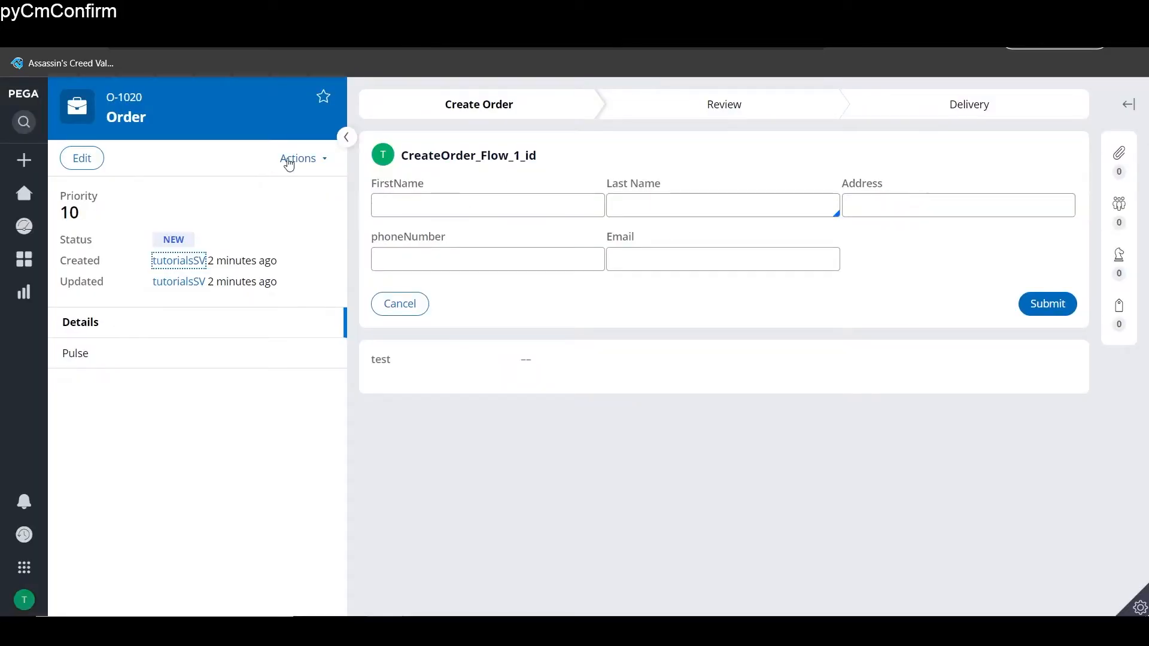
- Launch Create New Customer from the Actions menu on order O-1020
left_click(300, 160)
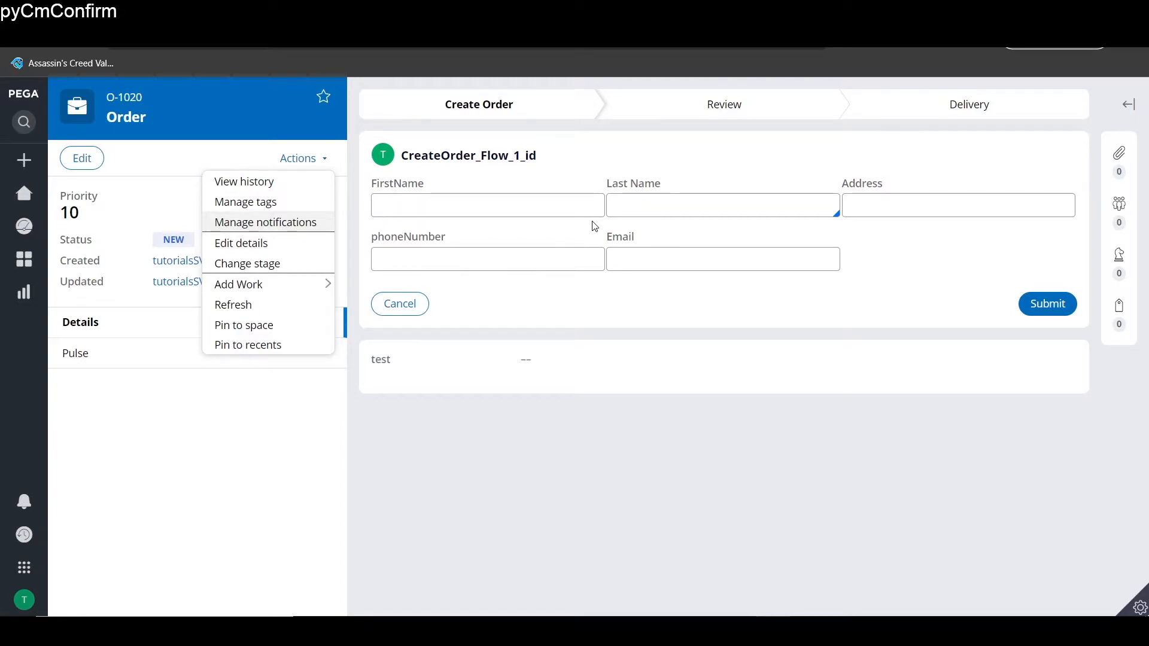
mouse_move(267, 290)
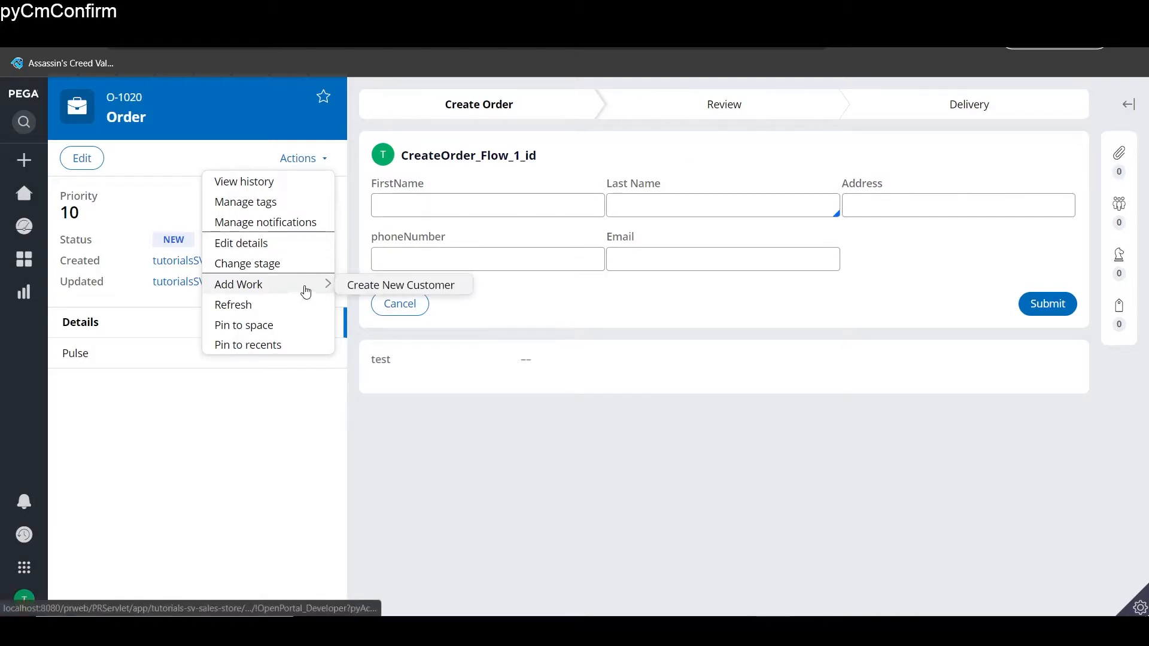
mouse_move(323, 285)
left_click(366, 285)
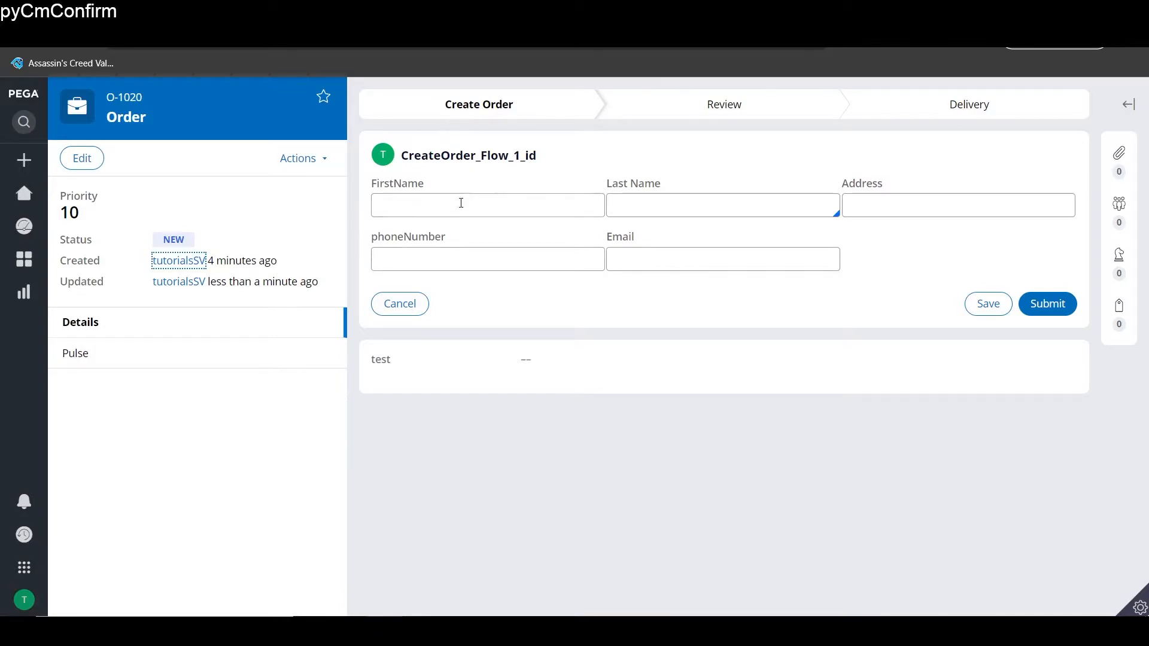
- Cancel and close O-1020, then start Create New Customer on new order O-1021
left_click(380, 319)
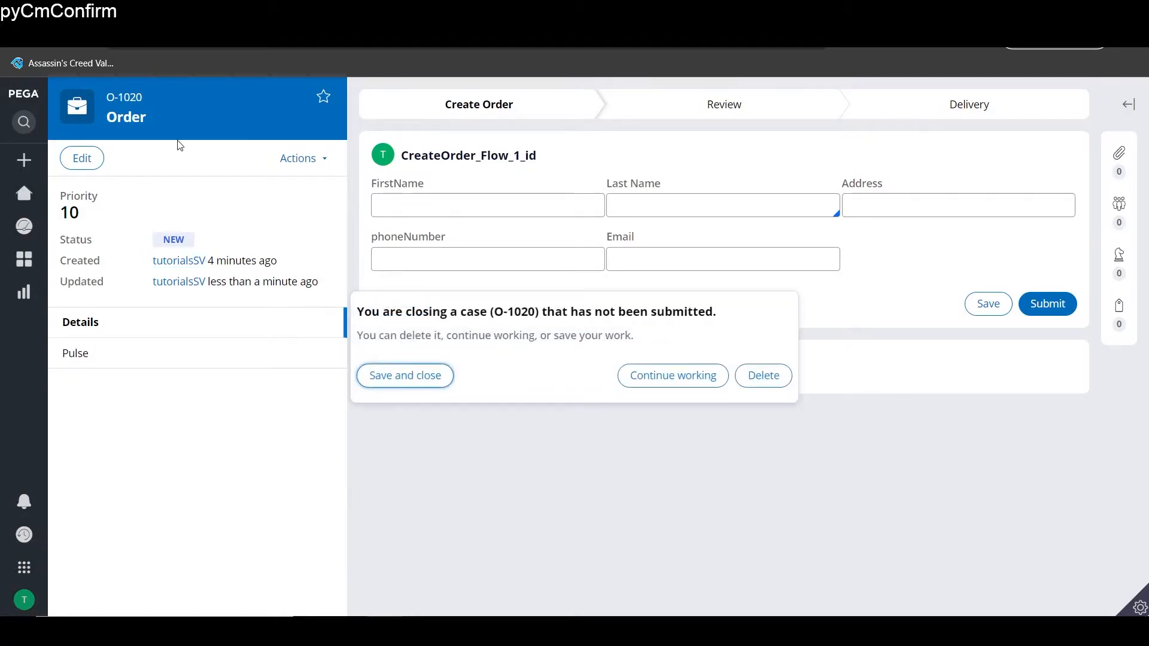
left_click(25, 160)
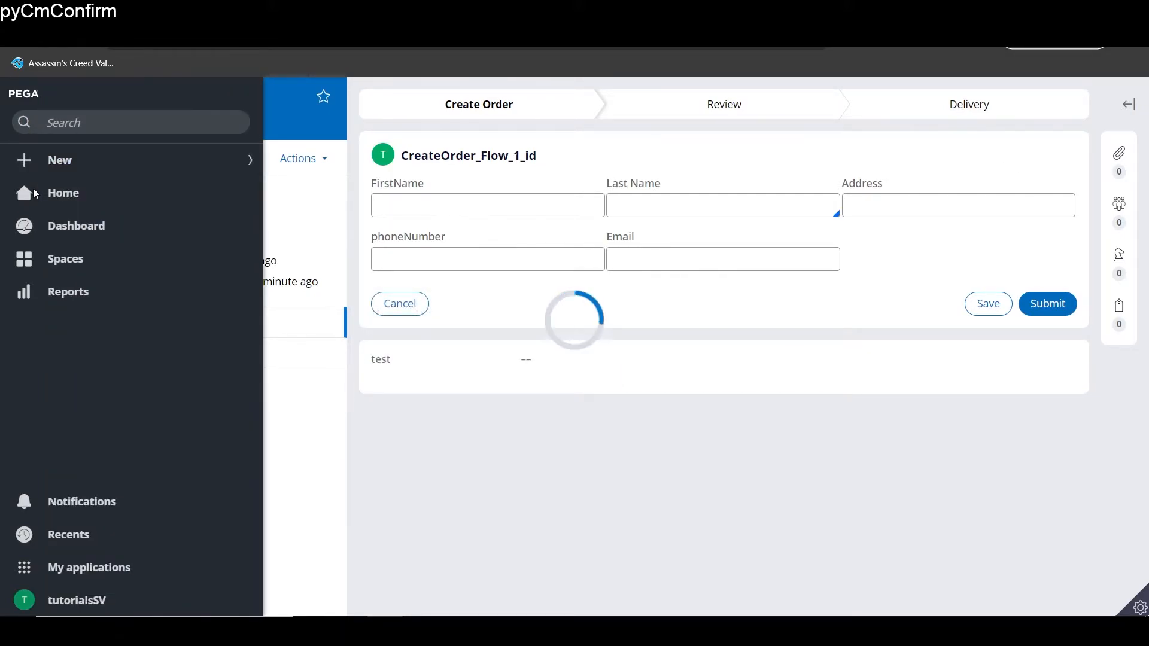
left_click(292, 161)
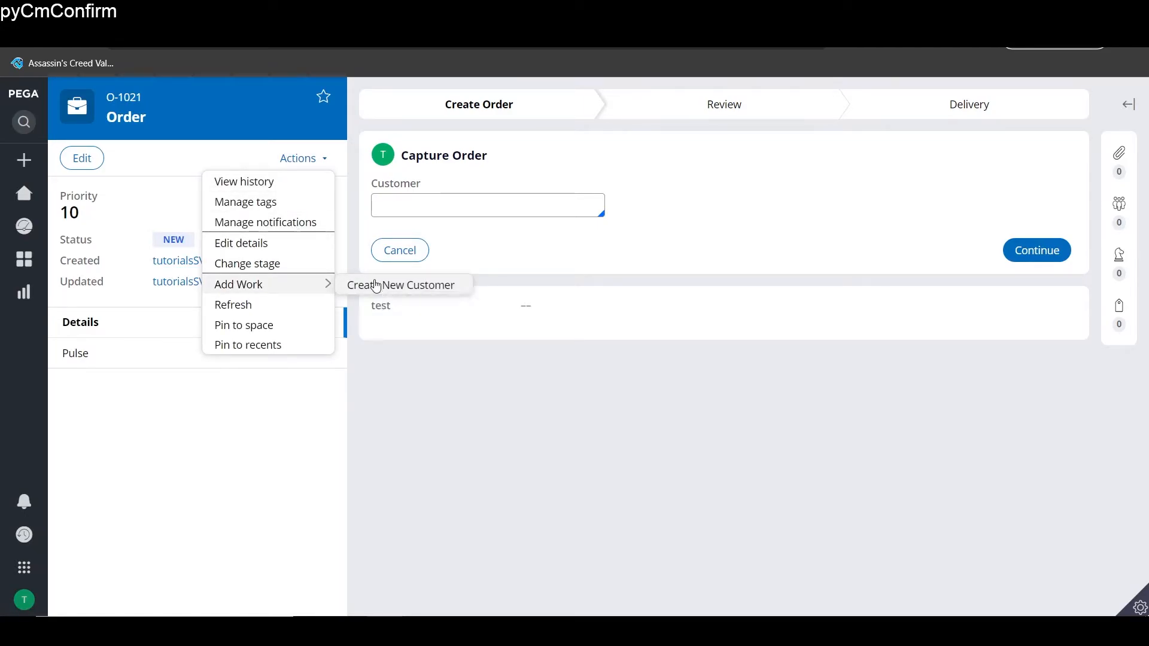
left_click(376, 286)
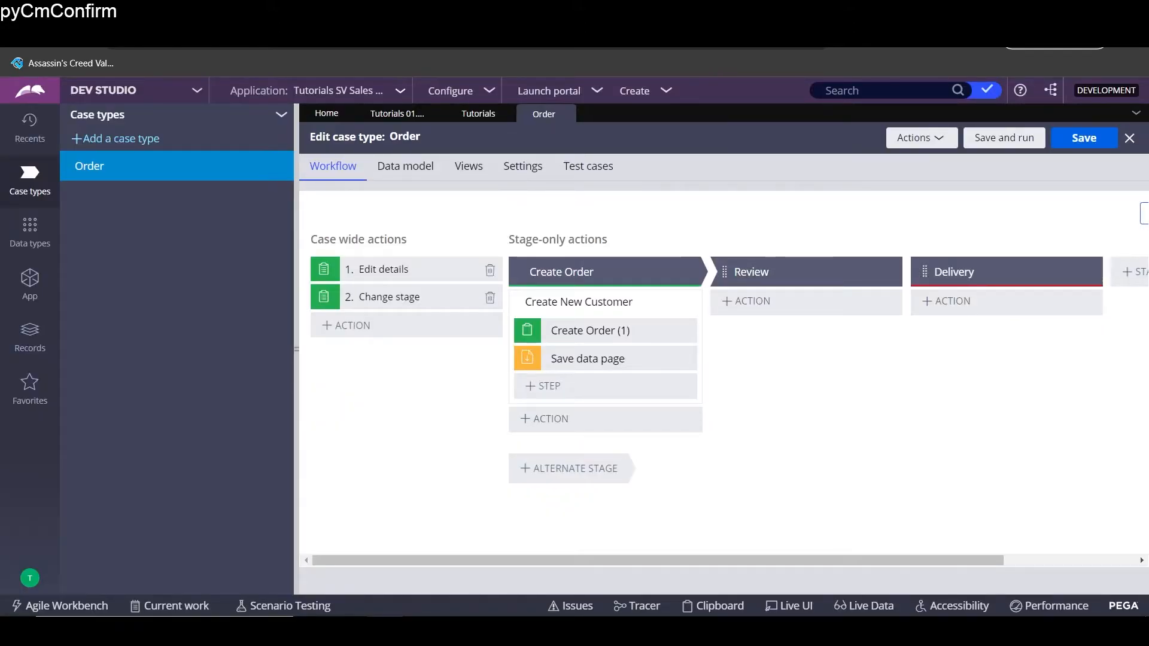
- Change the CreateOrder_Flow_1_id flow action's short description to 'Create New Customer' and save it
left_click(678, 301)
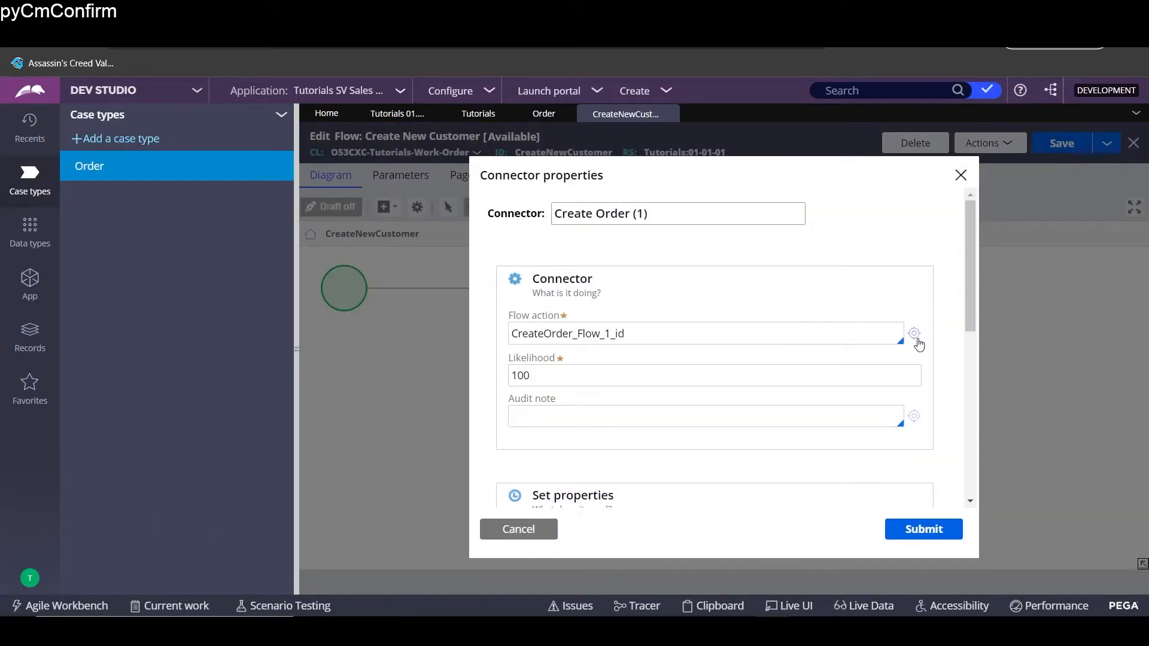
left_click(914, 333)
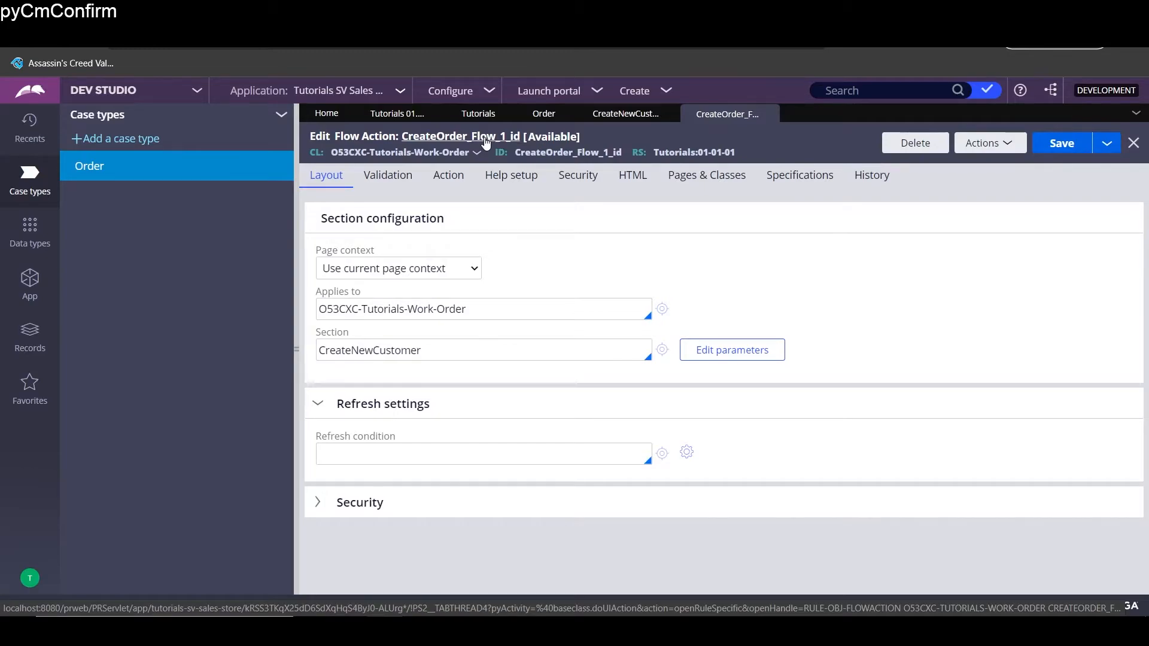
left_click(487, 143)
double_click(562, 170)
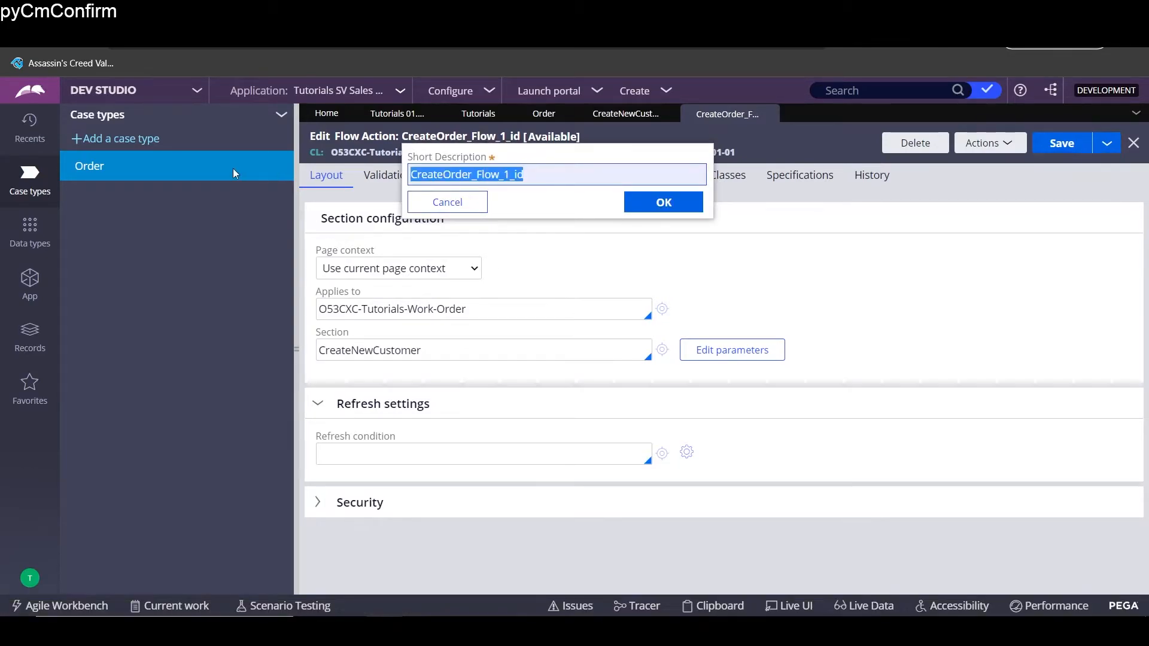
type("Creat")
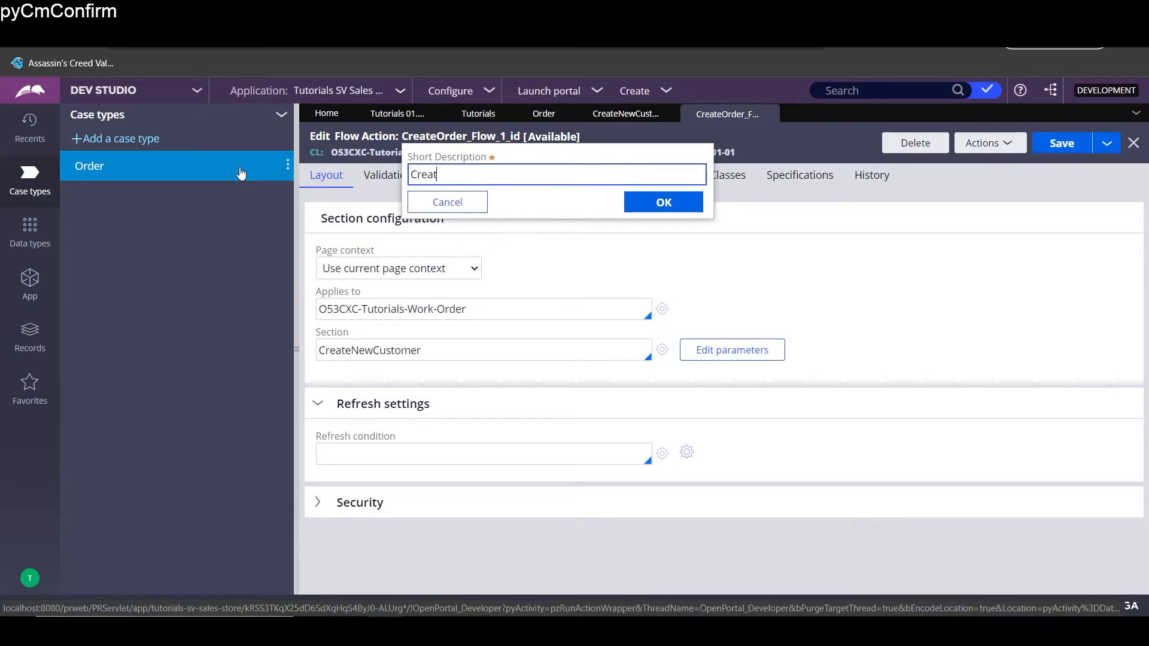
type("e New Customer")
left_click(663, 202)
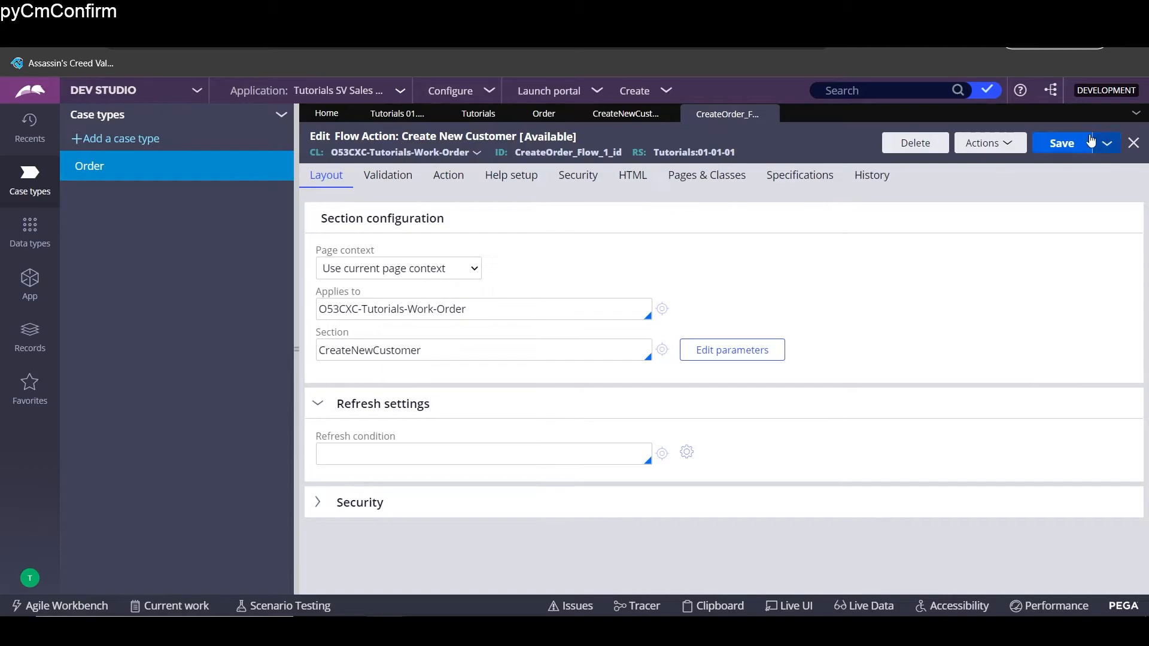
left_click(1055, 139)
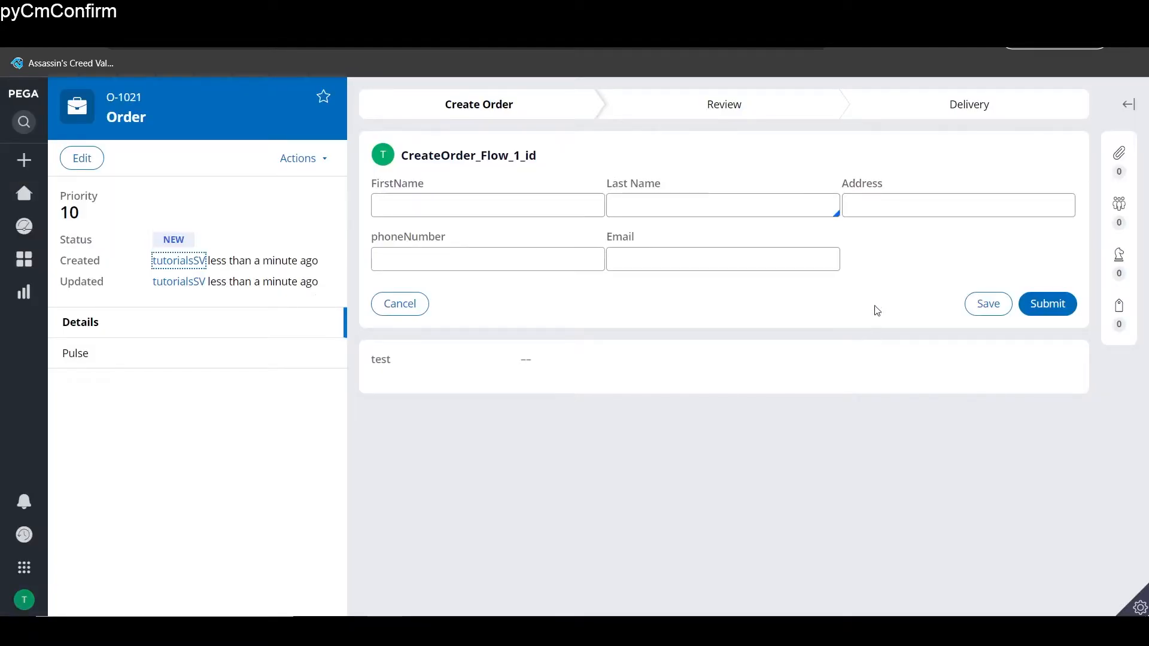
- Reload the order, fill in the sample customer's name, address, phone and e-mail, and submit
left_click(77, 35)
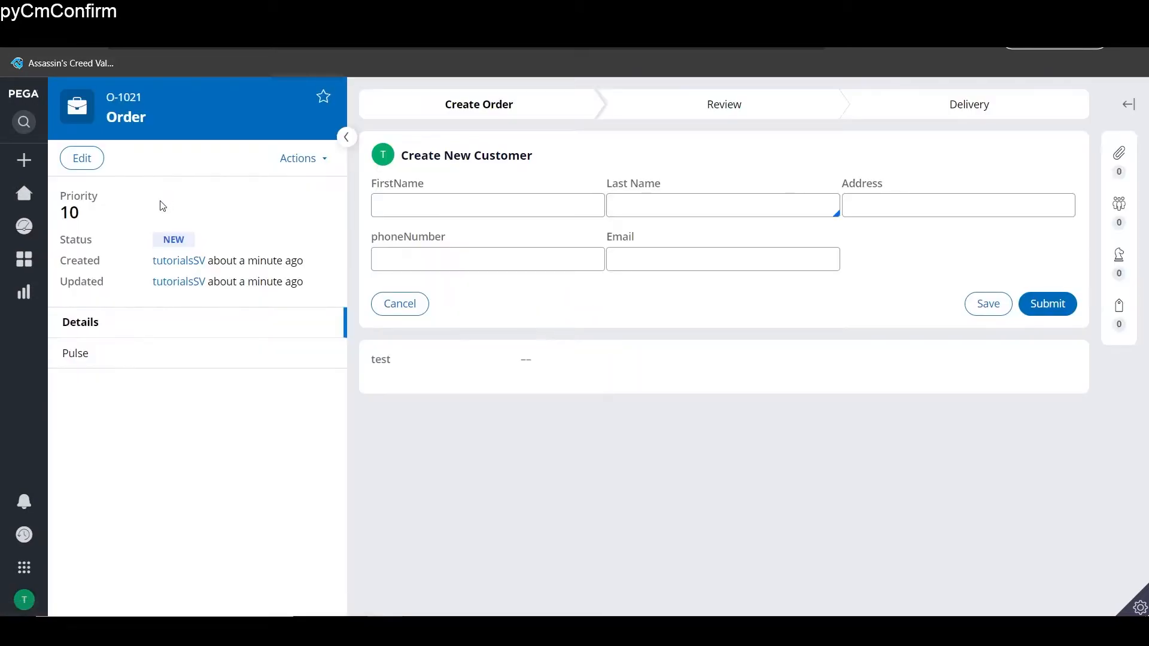
left_click_drag(405, 155, 538, 157)
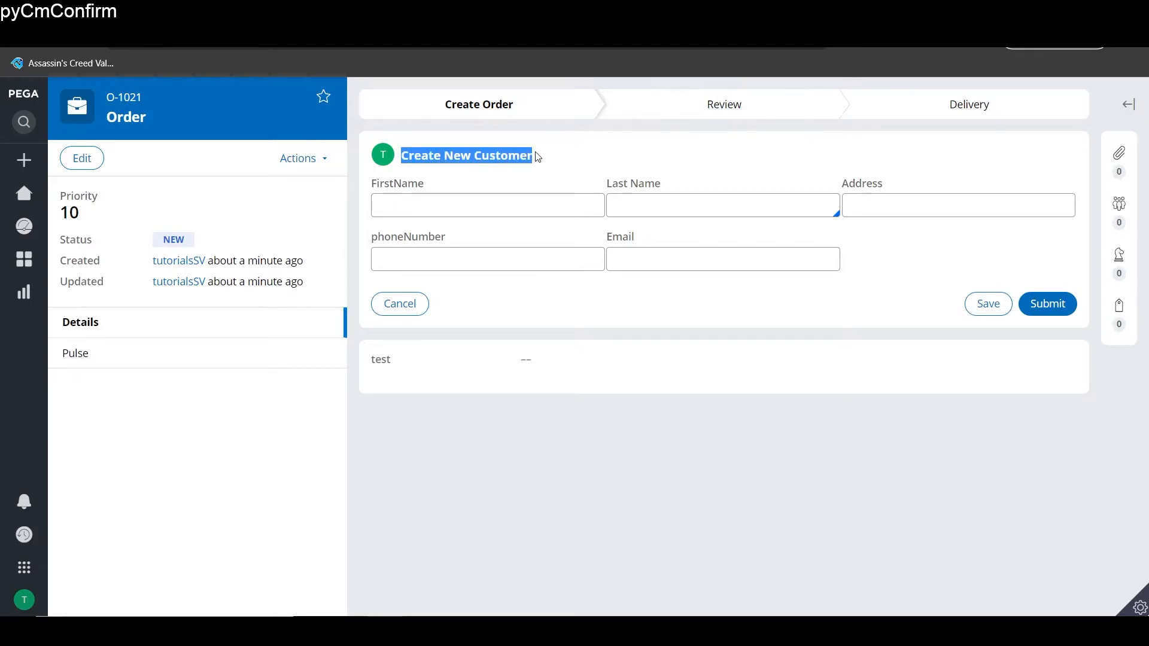
left_click(491, 205)
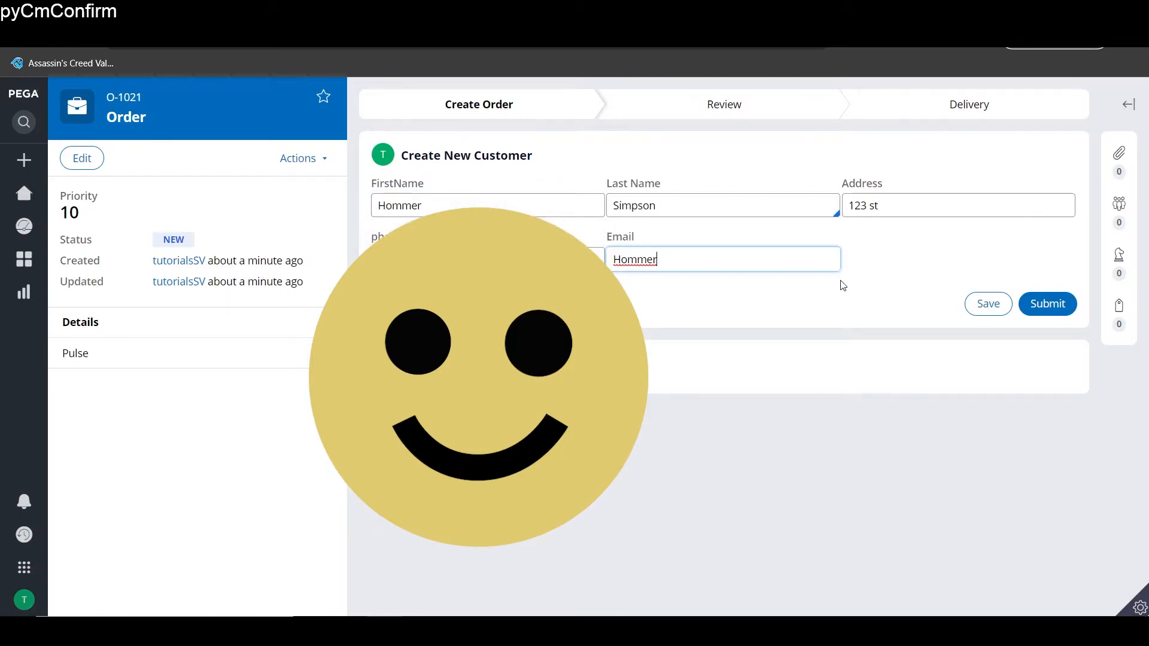
type("♠")
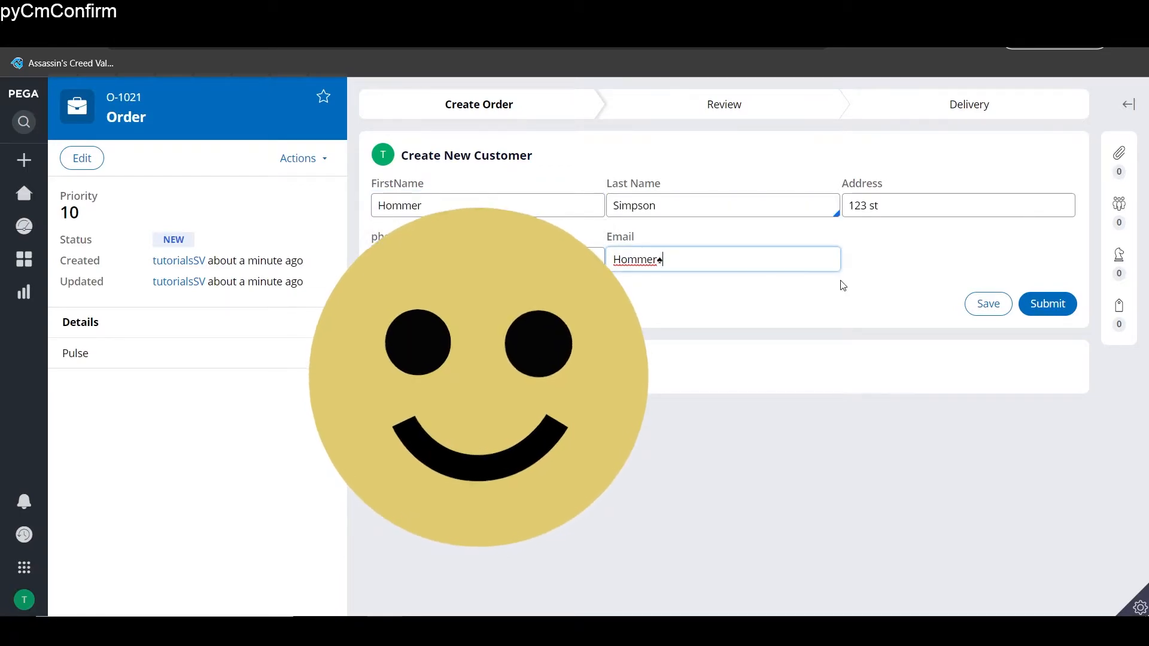
key("alt")
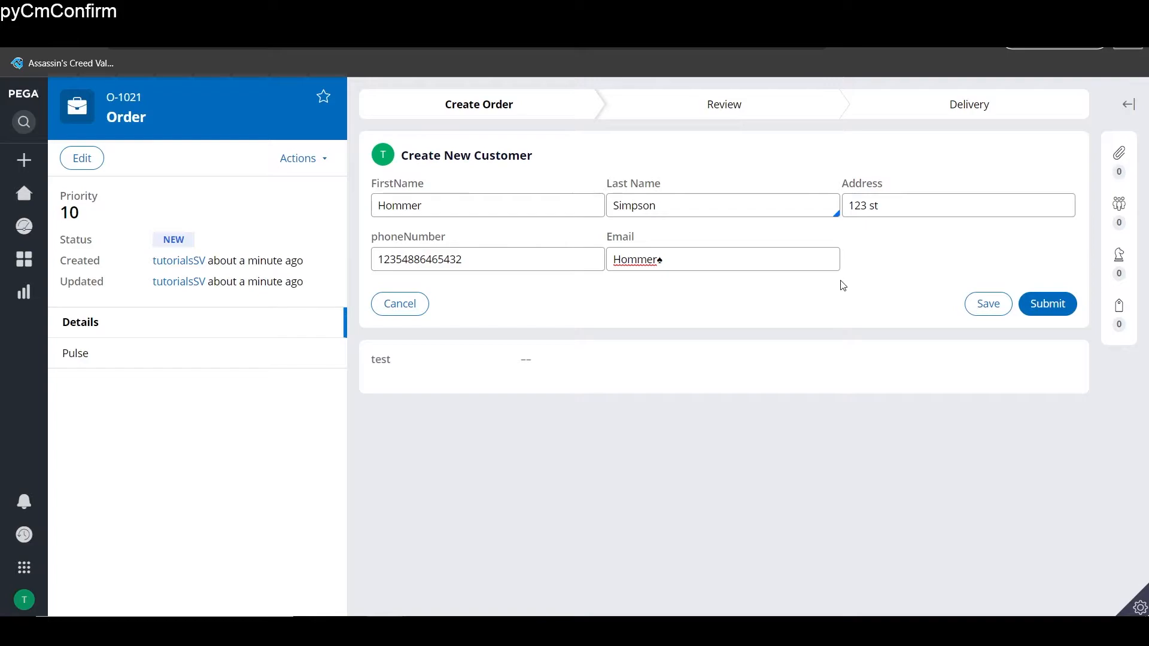
left_click(806, 249)
key("BackSpace")
type("@")
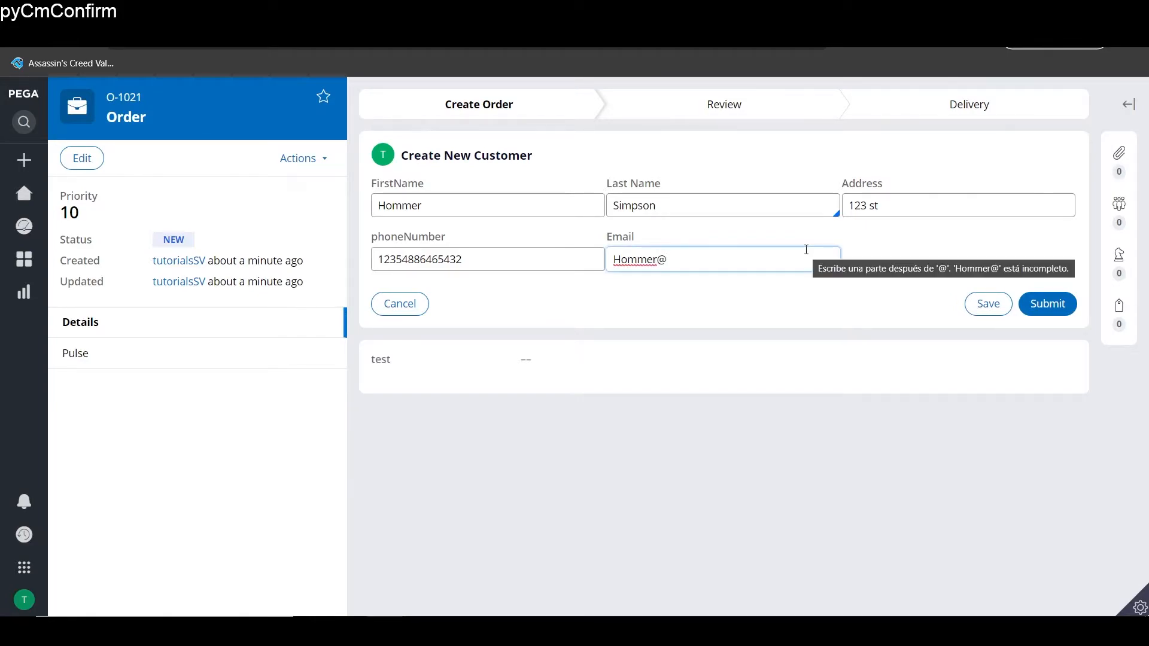
type("gmail.com")
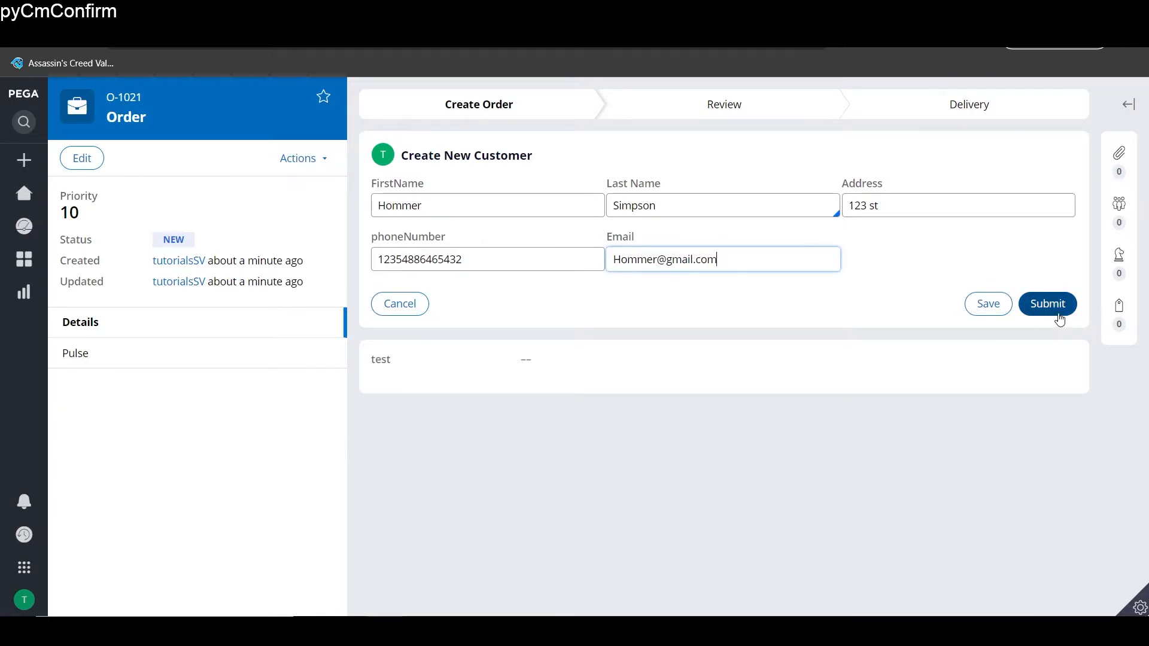
left_click(1059, 318)
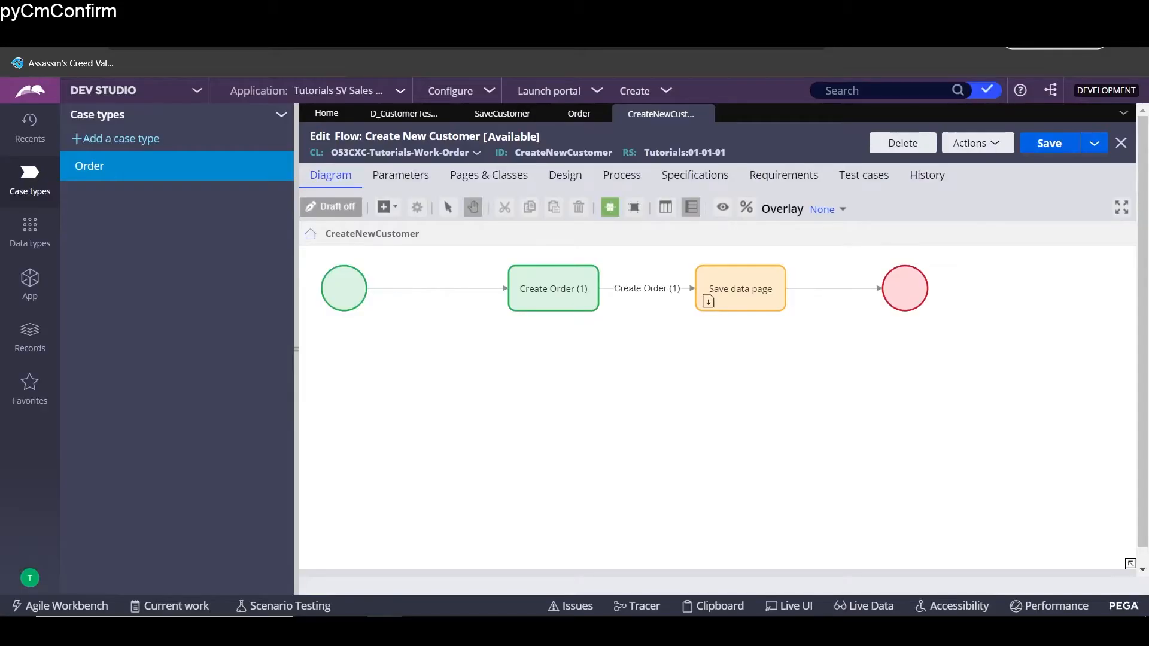
- Open the flow action behind the Create Order (1) connector leading to Save data page
left_click(596, 295)
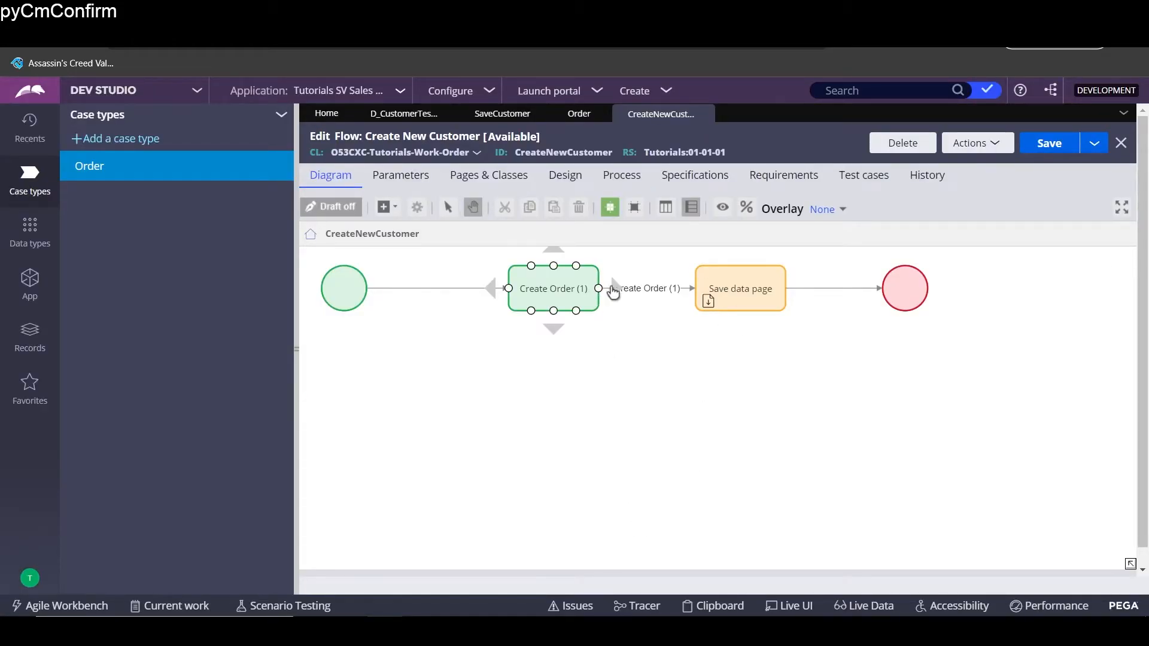
left_click(662, 293)
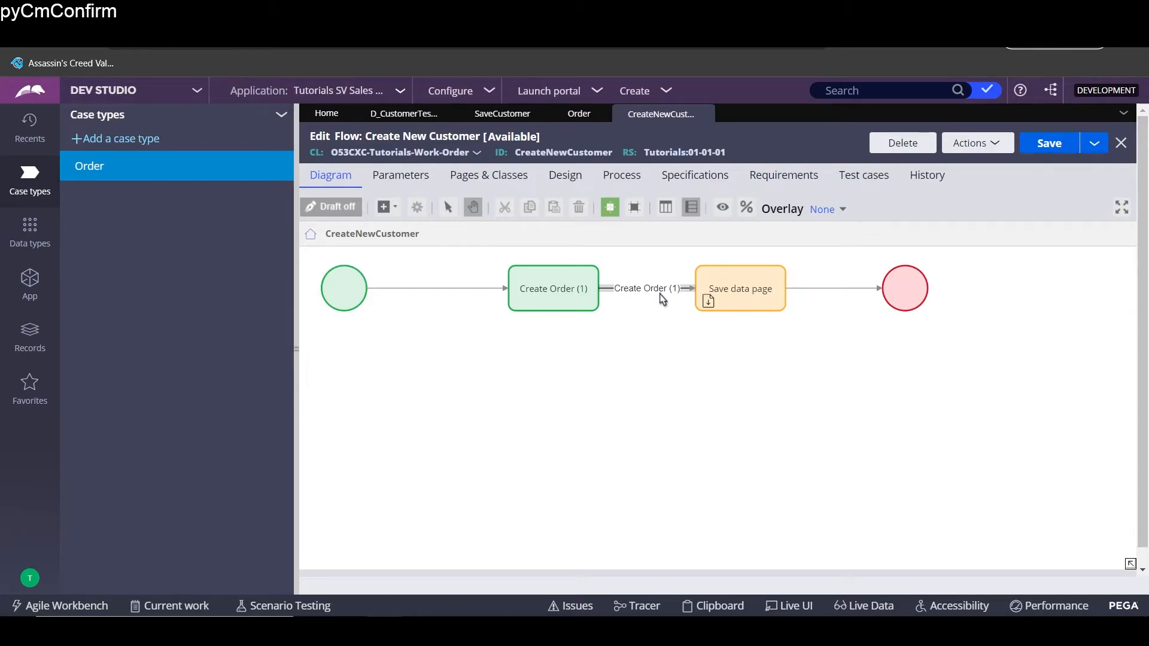
double_click(649, 289)
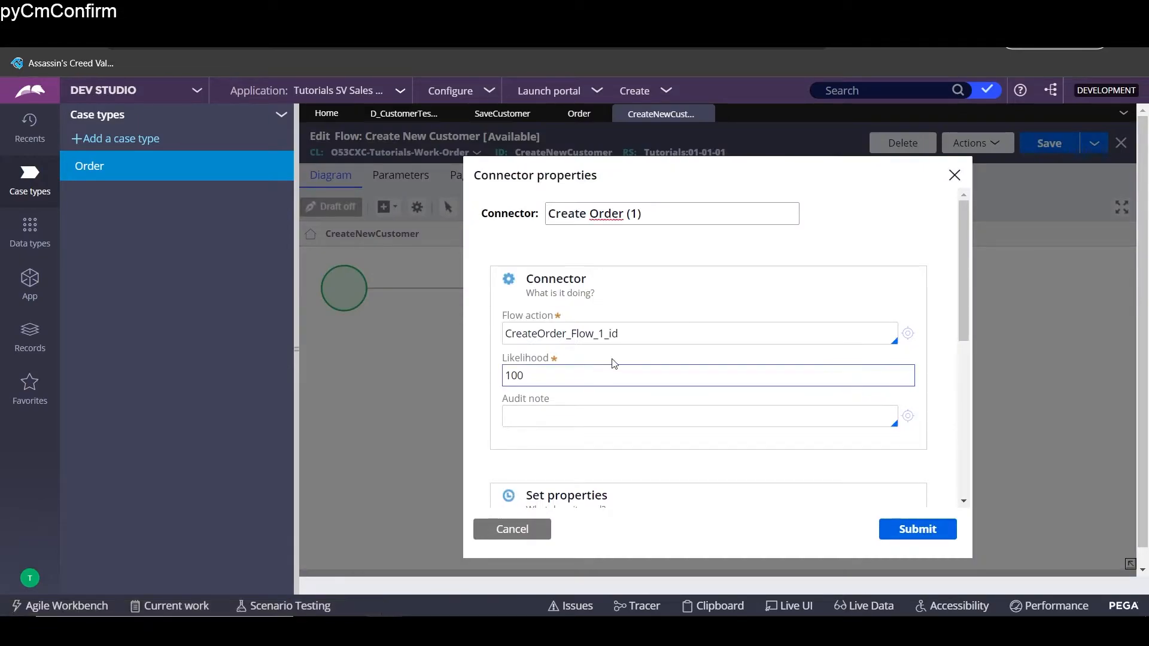
left_click(909, 333)
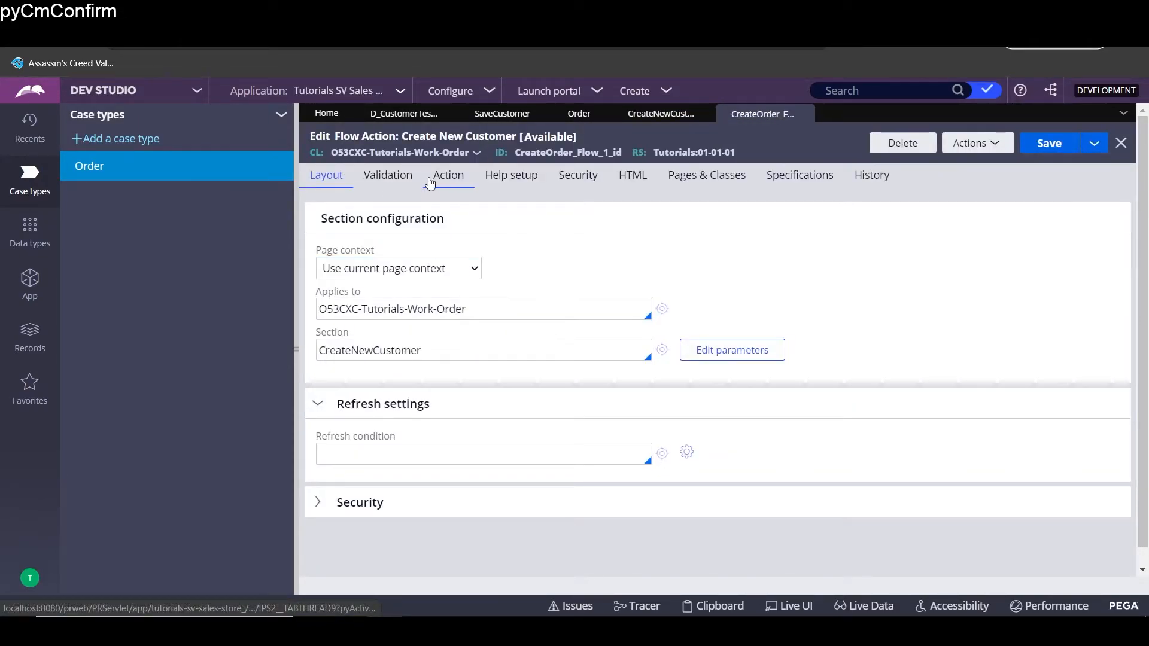
- Review the Action tab's savable data page D_CustomerTestSavable with its FristName parameter
left_click(431, 180)
scroll(503, 401, "down", 4)
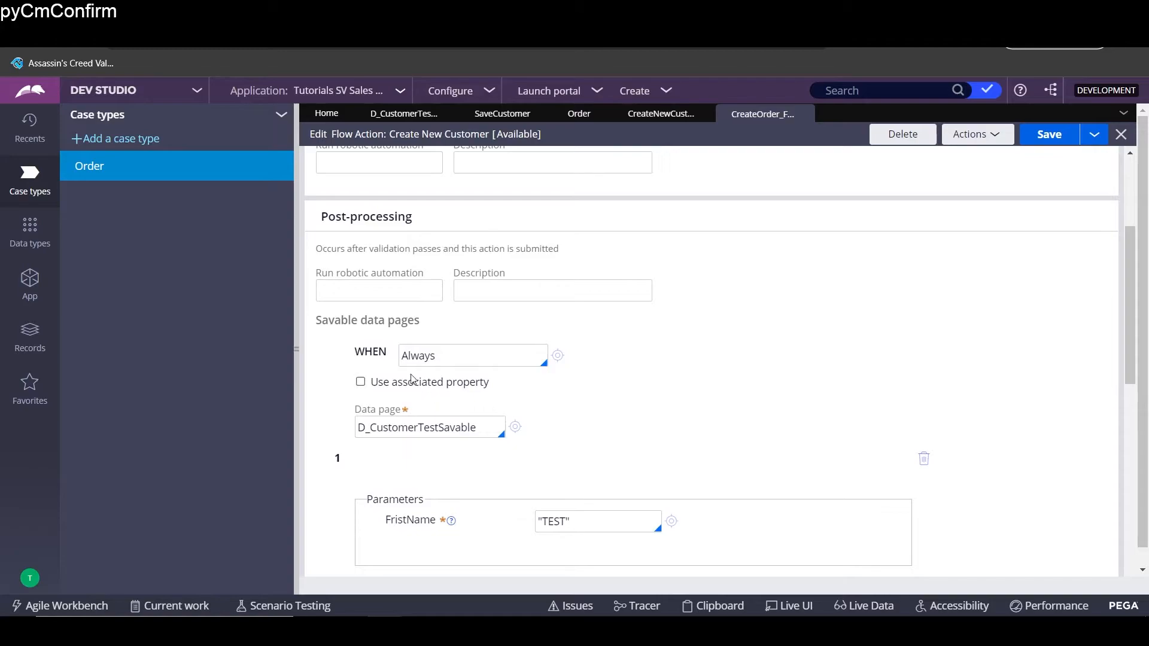
scroll(437, 405, "up", 3)
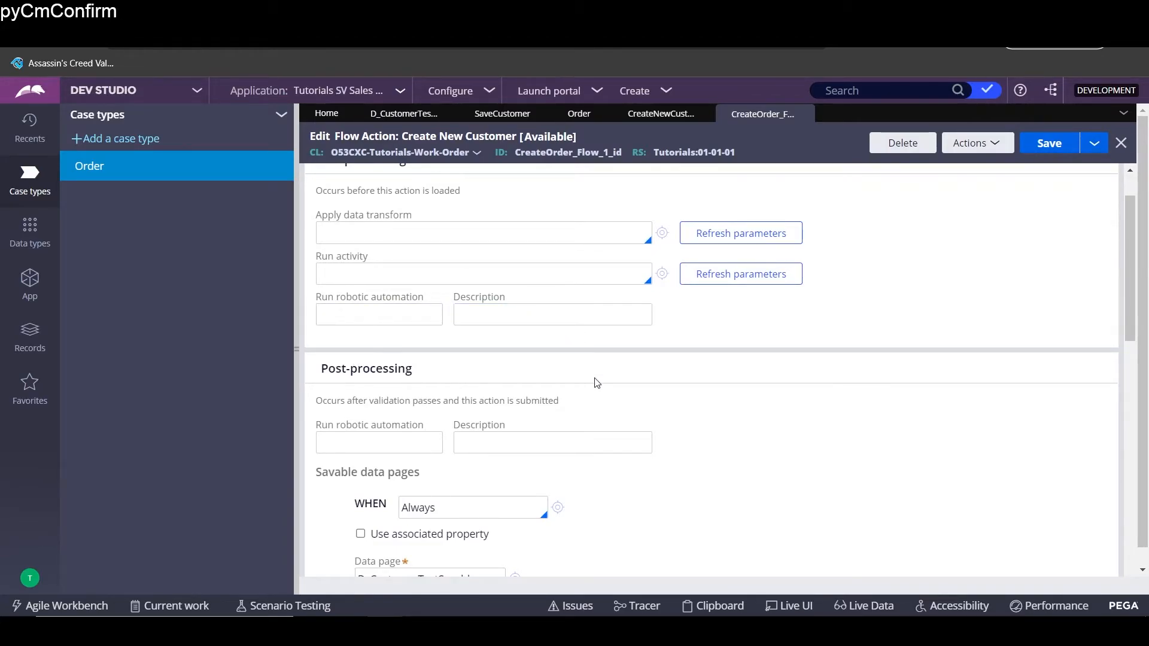
scroll(597, 385, "down", 3)
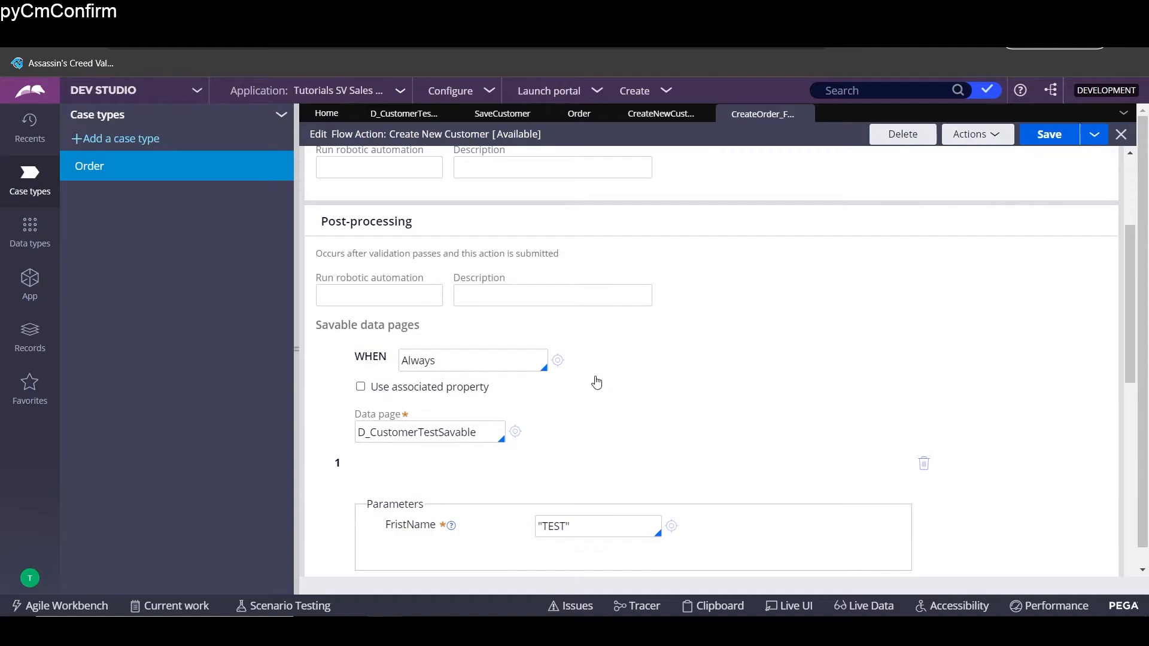
scroll(585, 403, "down", 1)
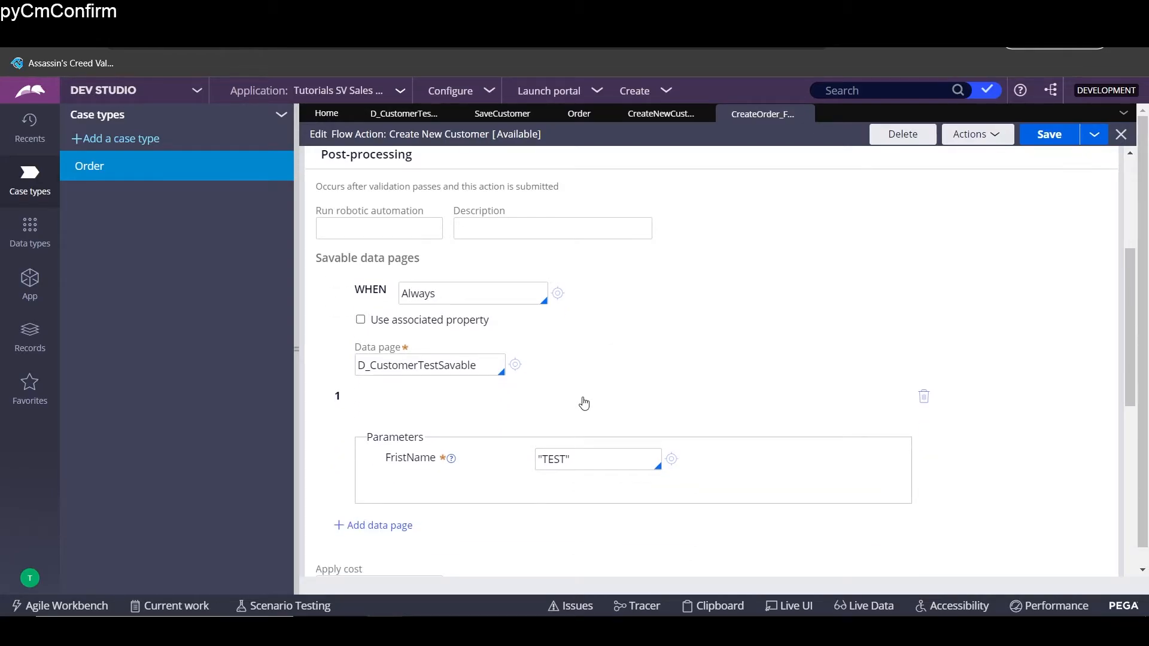
scroll(584, 403, "down", 2)
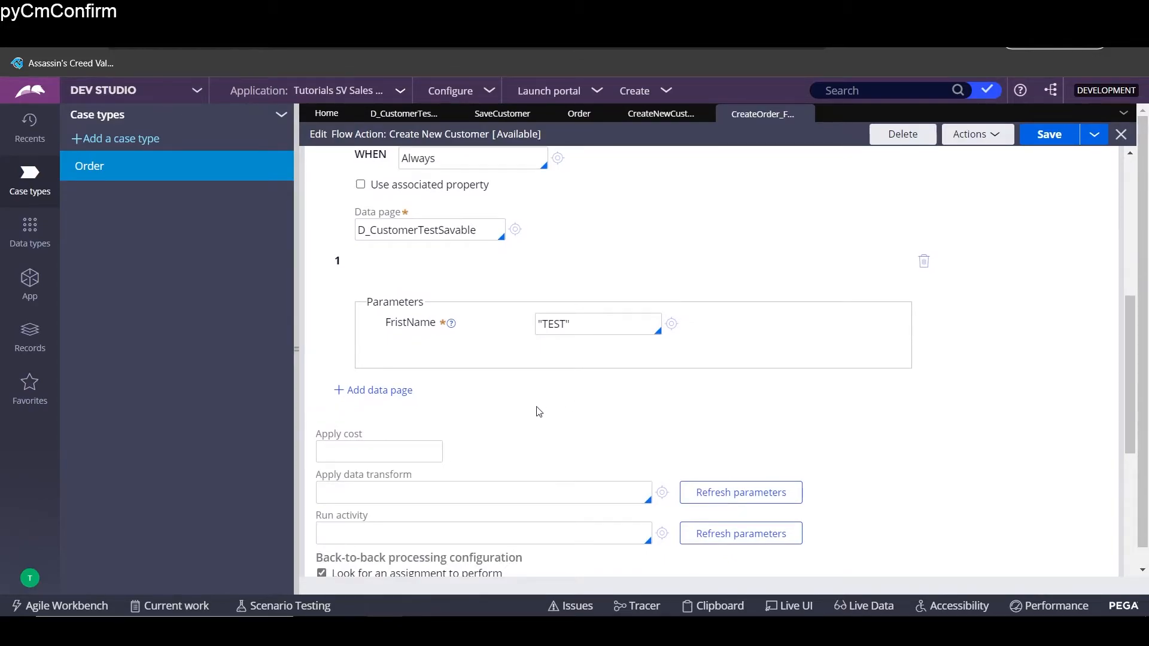
scroll(540, 404, "up", 2)
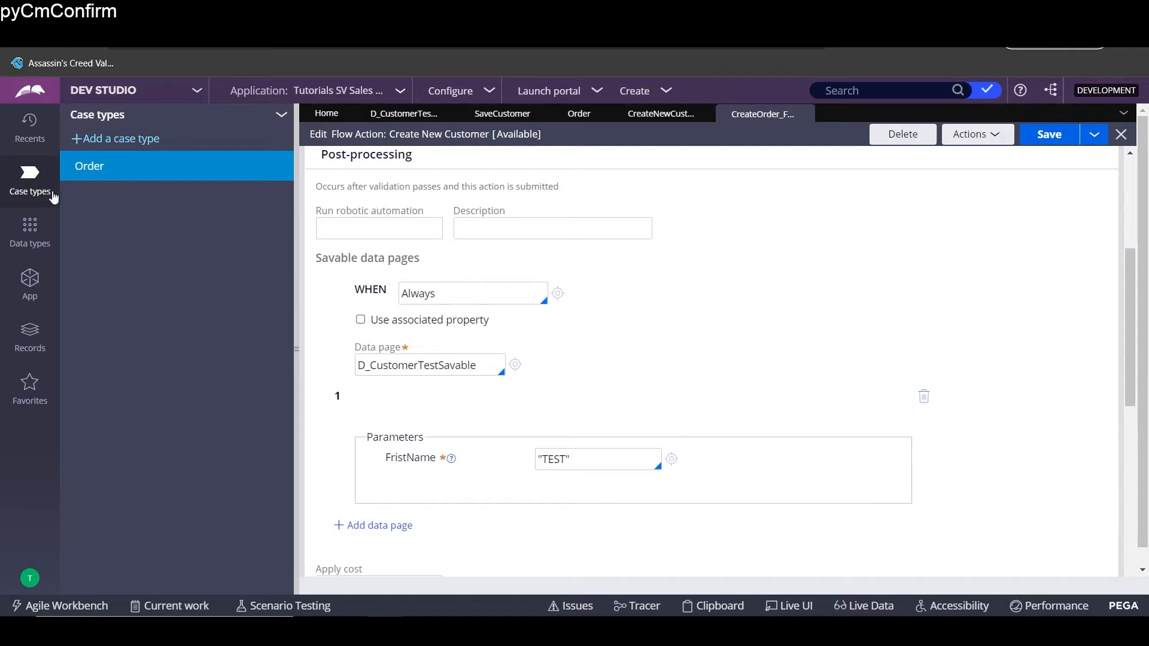
- Clear the FristName parameter value in the D_CustomerTestSavable post-processing entry
left_click(24, 246)
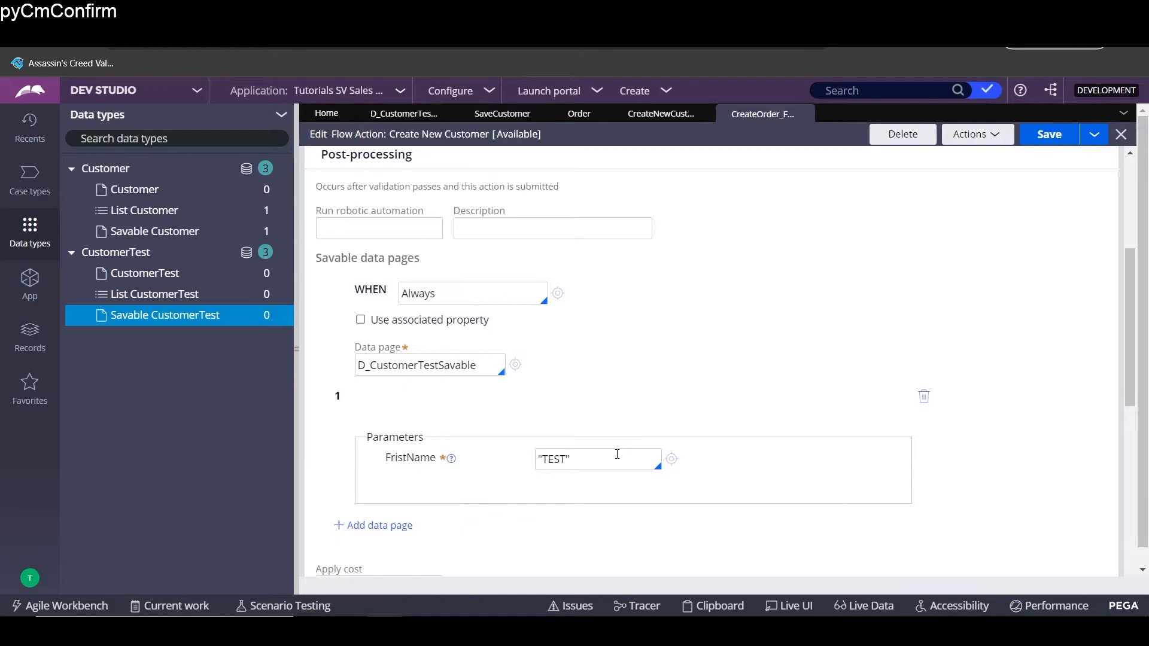
left_click_drag(617, 458, 401, 462)
left_click(401, 462)
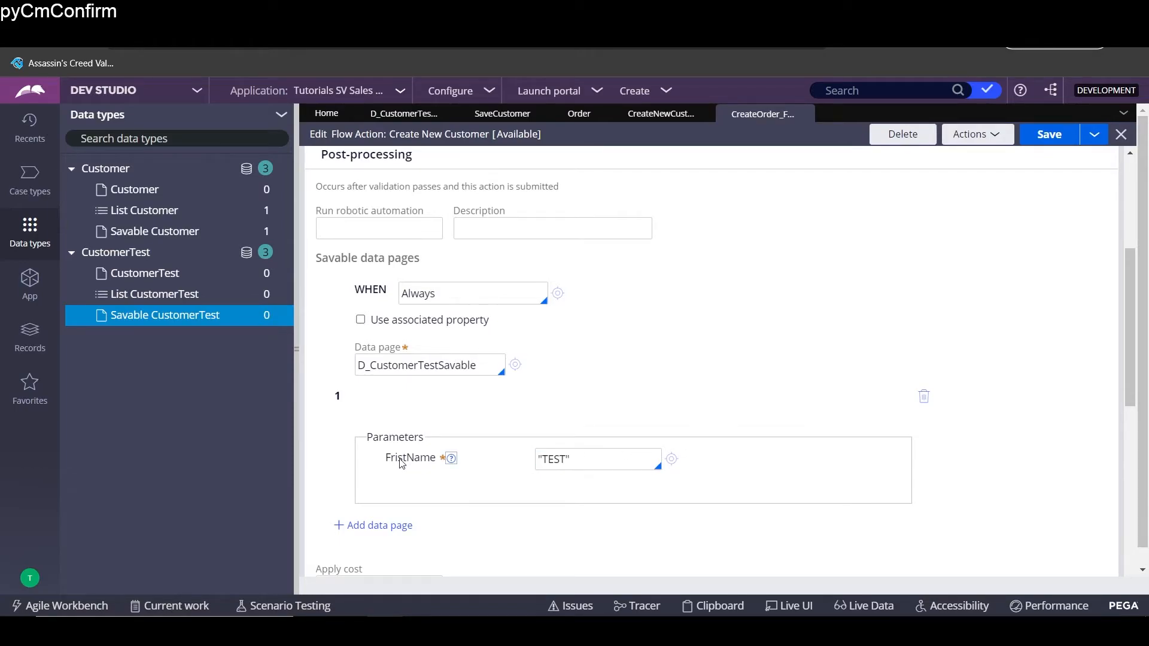
triple_click(580, 455)
key("BackSpace")
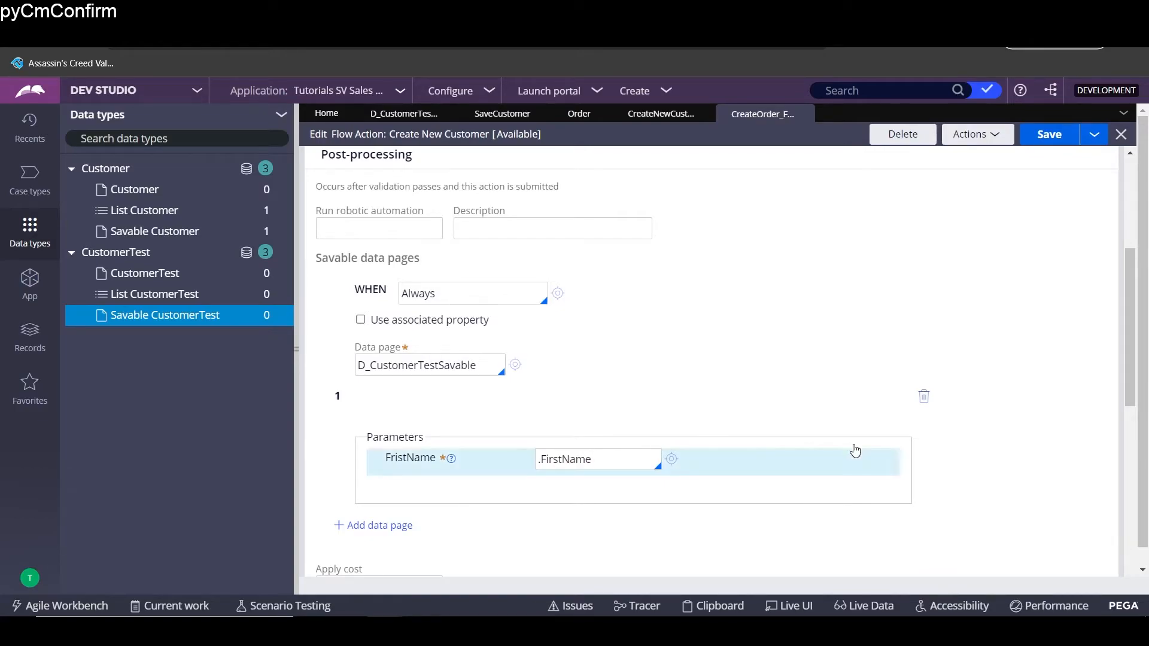
- Save the Create New Customer flow action and open the D_CustomerTestSavable definition
scroll(854, 451, "down", 7)
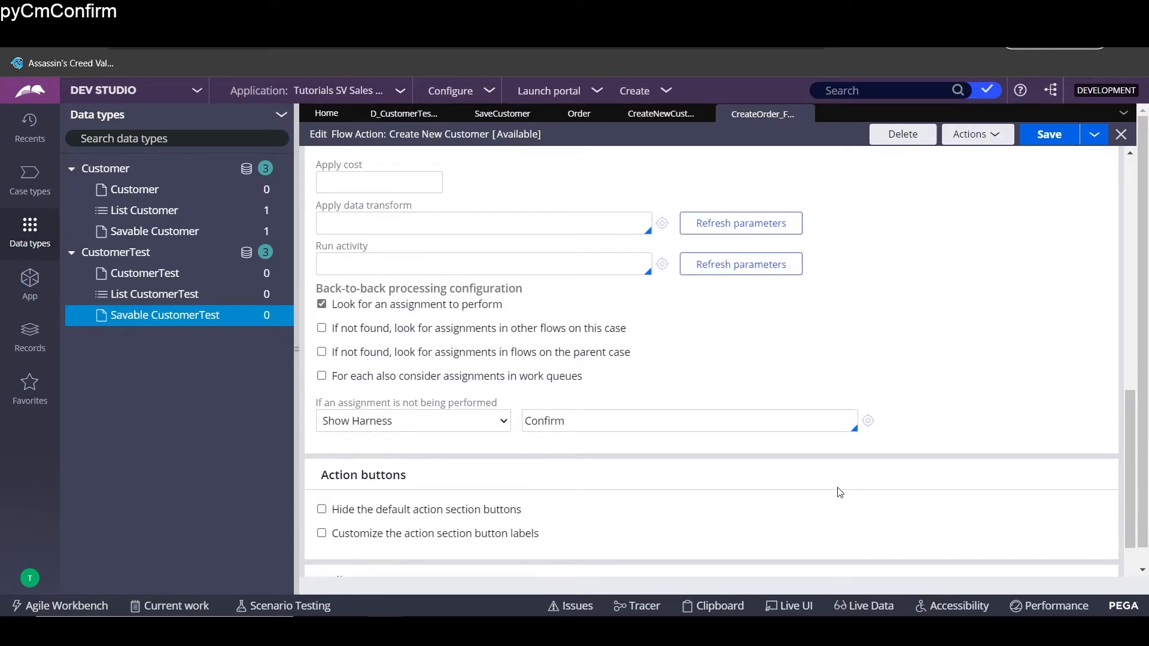
scroll(838, 489, "up", 8)
left_click(1048, 155)
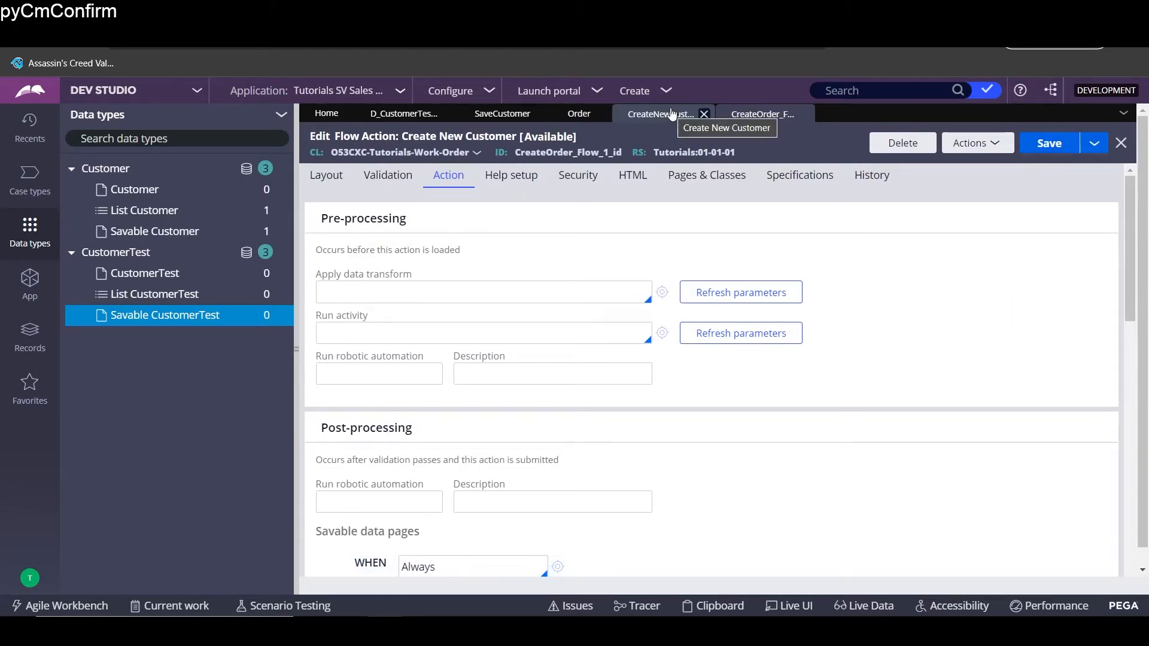
scroll(687, 438, "down", 4)
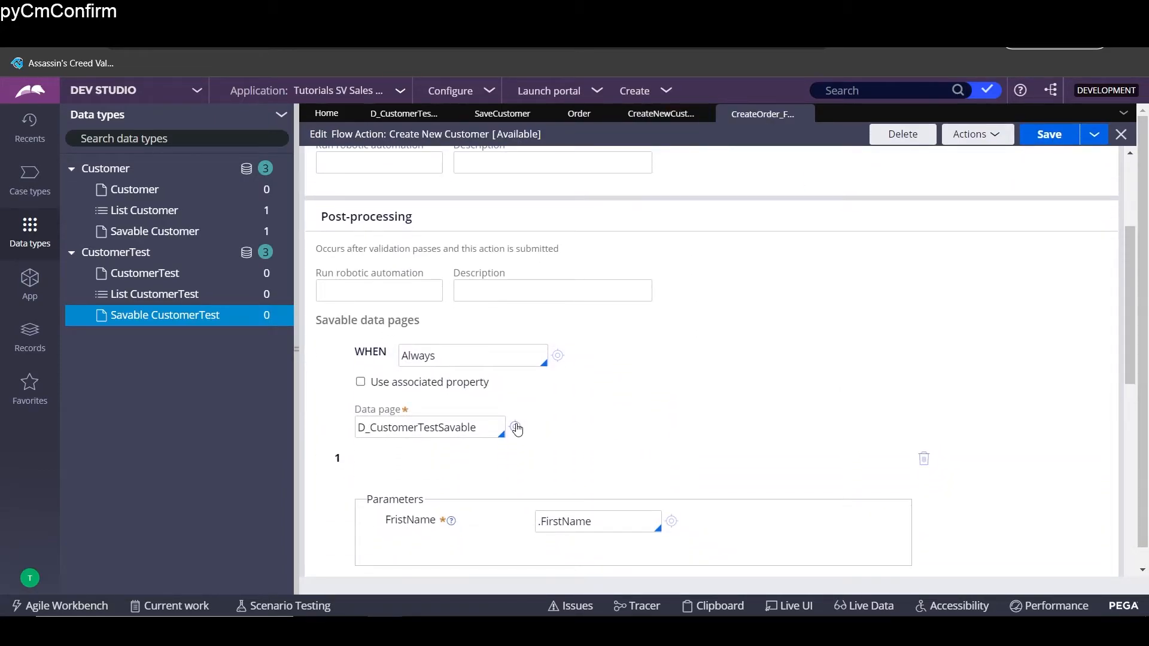
left_click(515, 427)
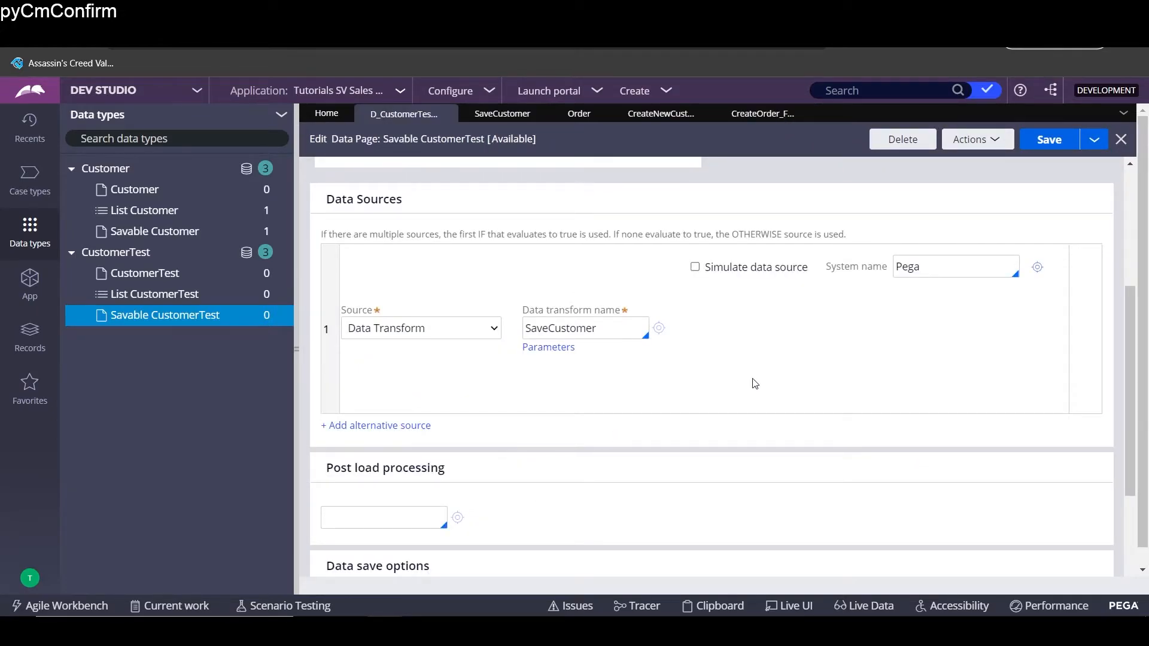
scroll(753, 379, "up", 3)
scroll(599, 486, "down", 2)
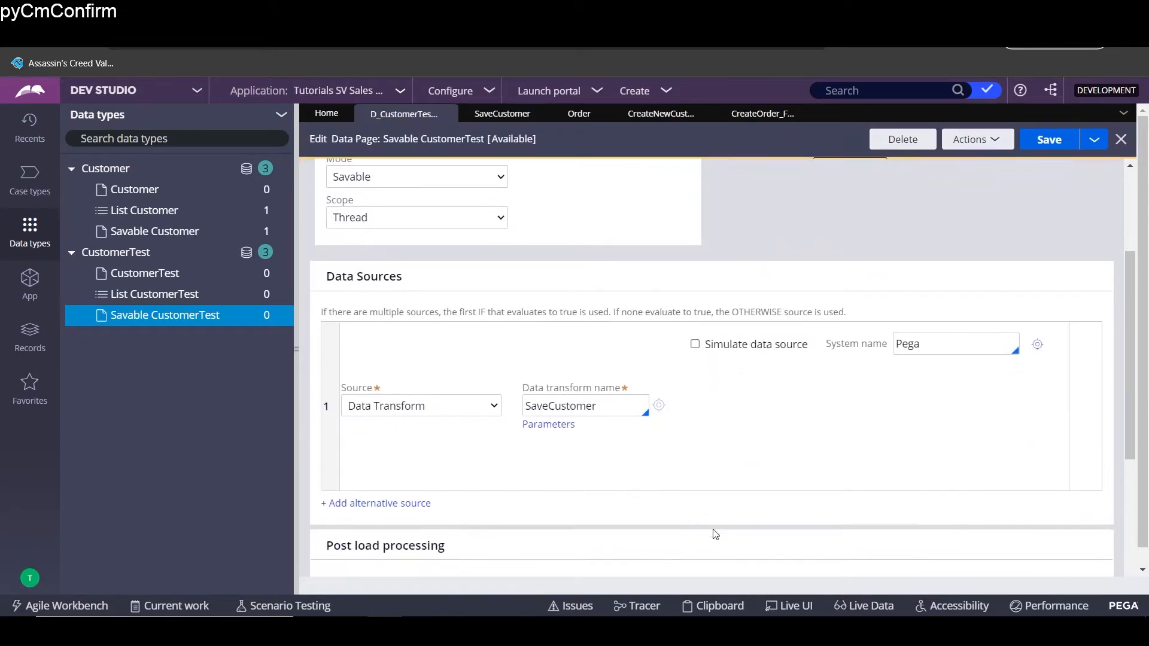
left_click(491, 413)
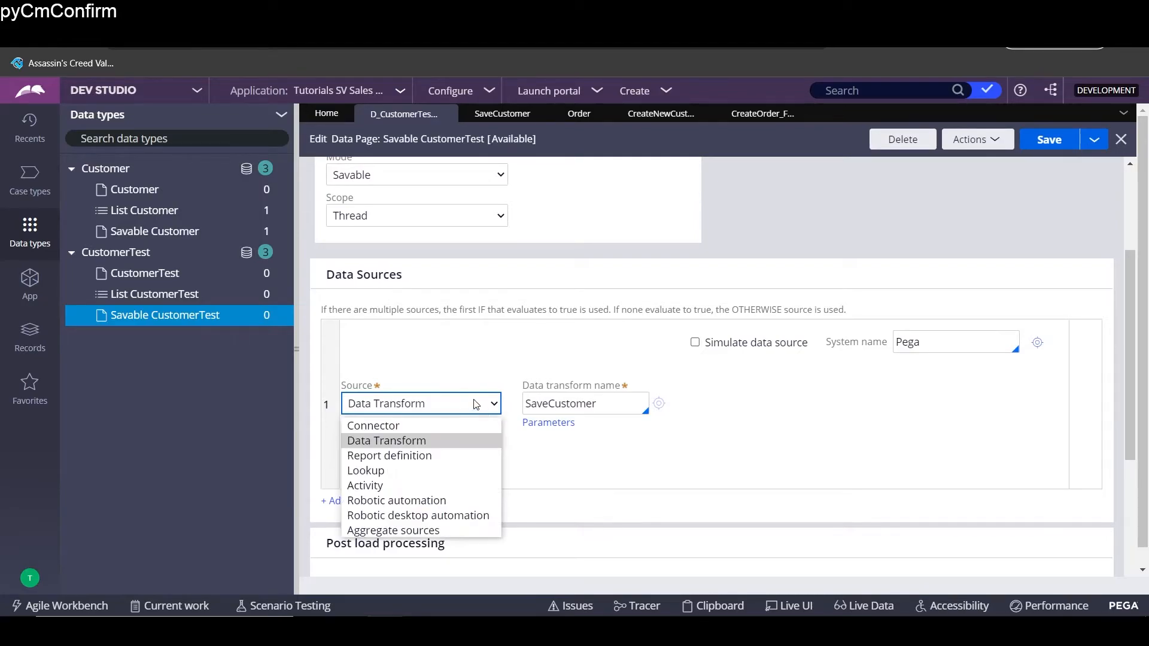
left_click(443, 443)
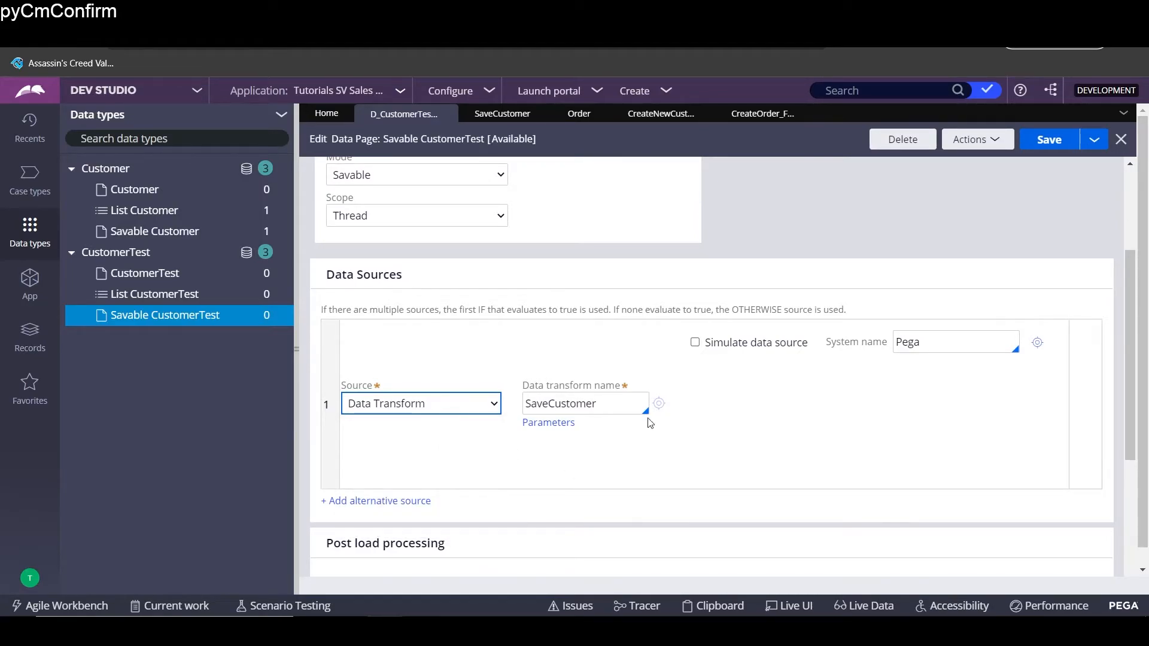
left_click_drag(634, 403, 519, 406)
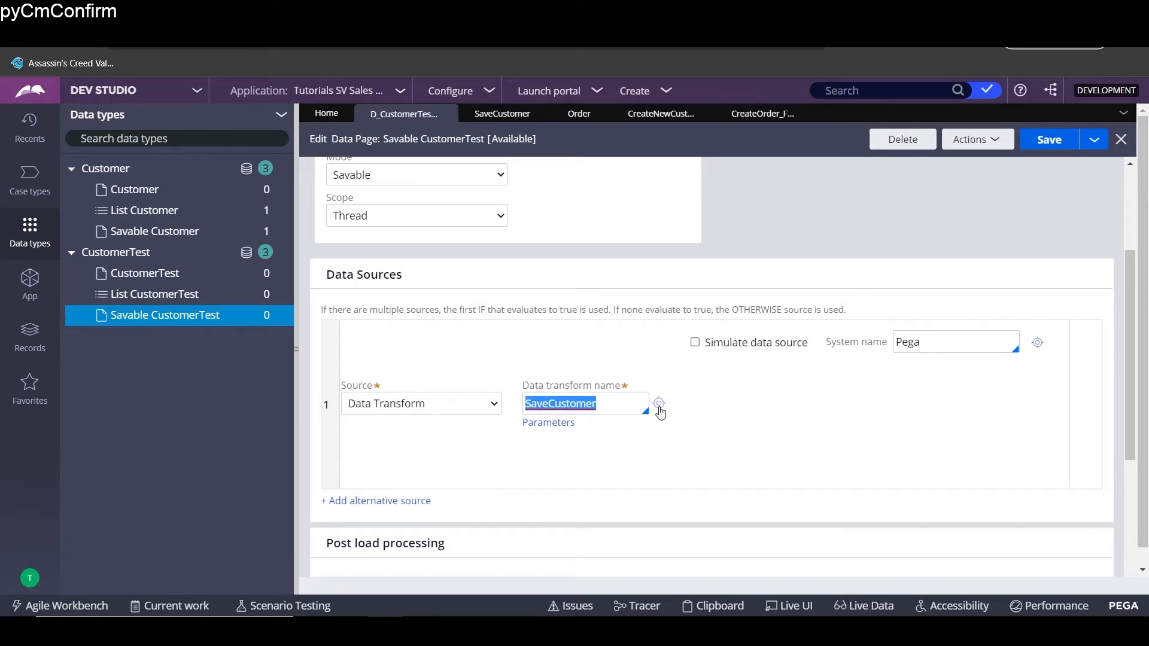
left_click(660, 408)
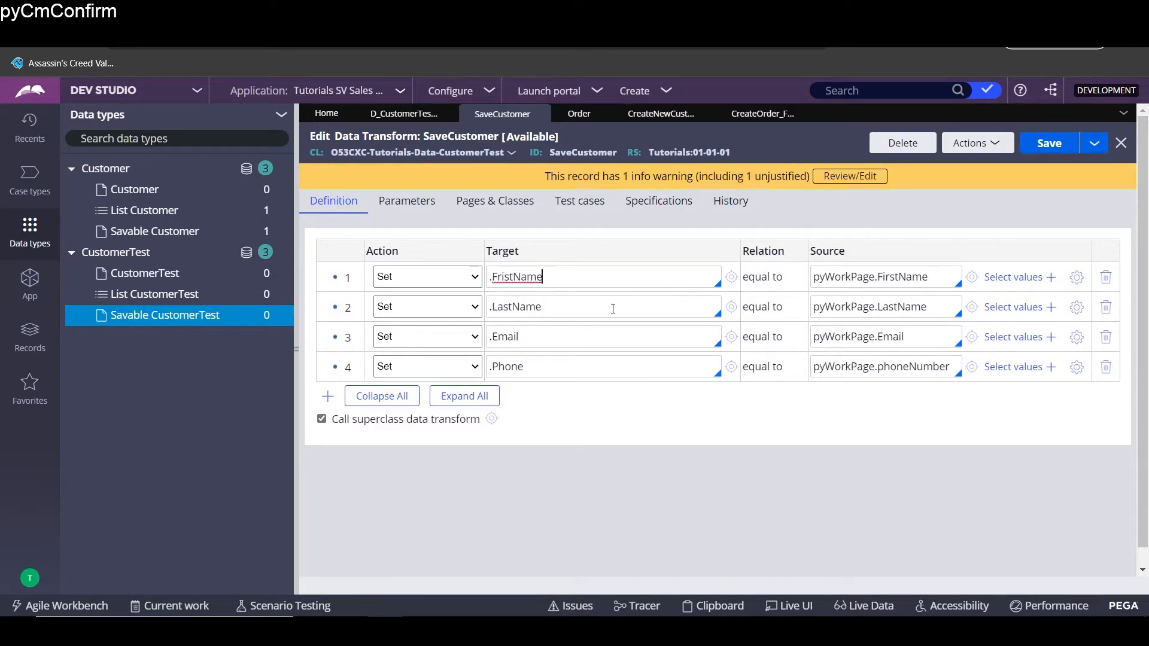
- Review the .Email mapping and the pyWorkPage entry of class O53CXC-Tutorials-Work-Order
left_click(613, 339)
left_click(487, 201)
left_click(374, 271)
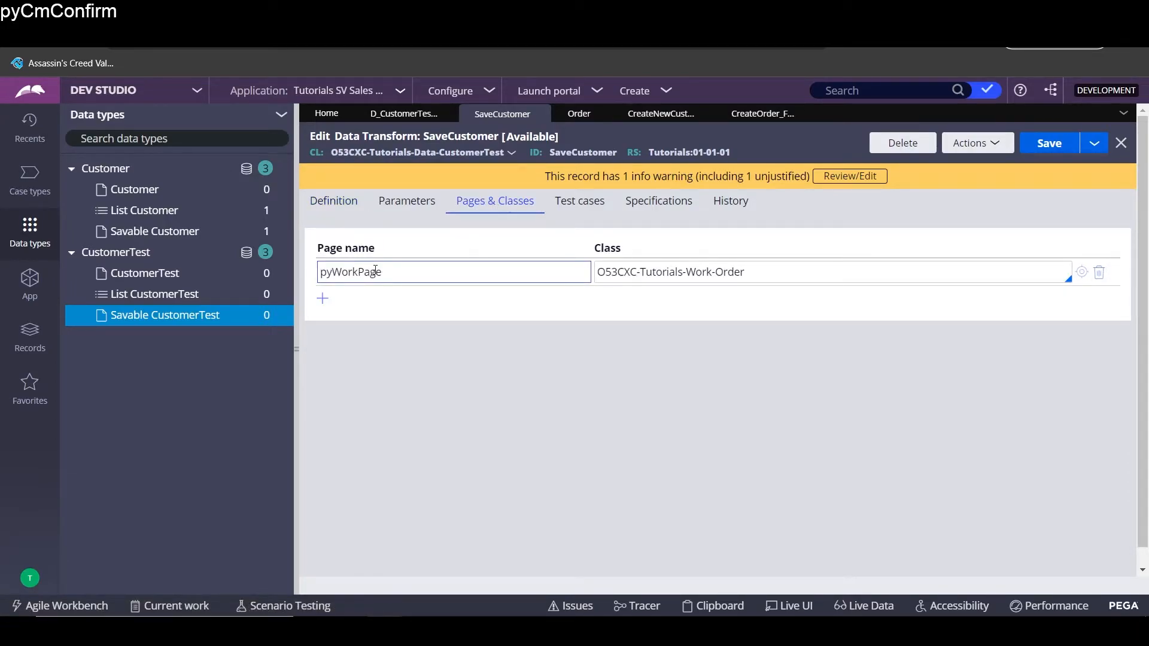
left_click(680, 271)
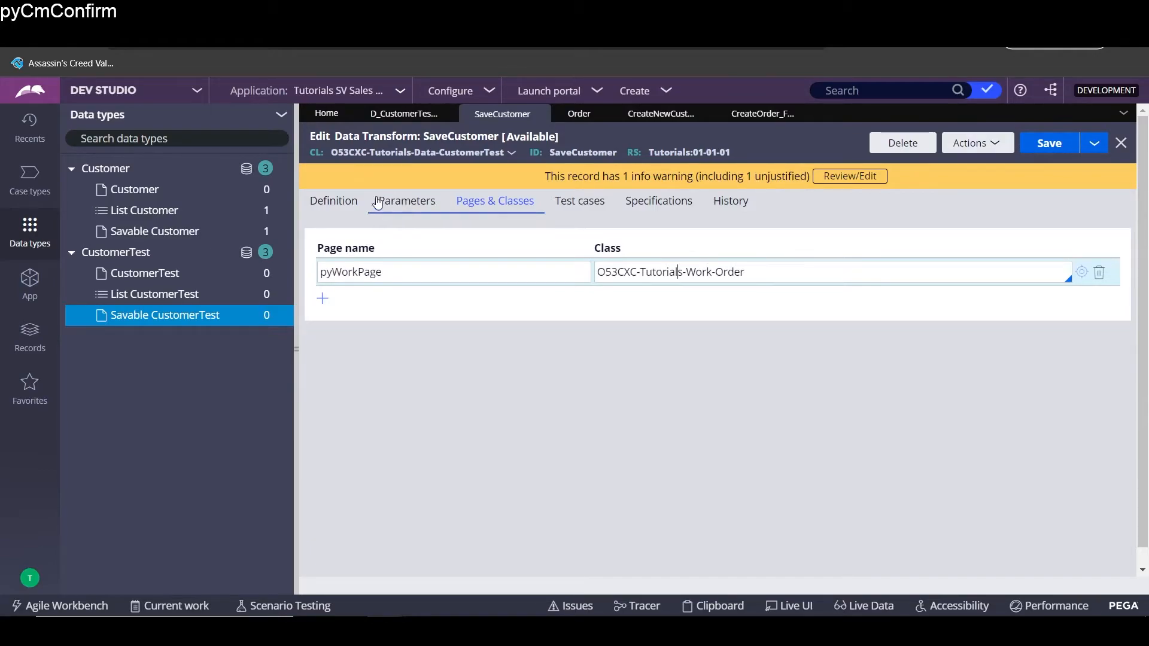
left_click(330, 203)
- Check the pyWorkPage.FirstName and pyWorkPage.phoneNumber source mappings and save SaveCustomer
left_click(883, 275)
left_click(909, 333)
left_click(898, 367)
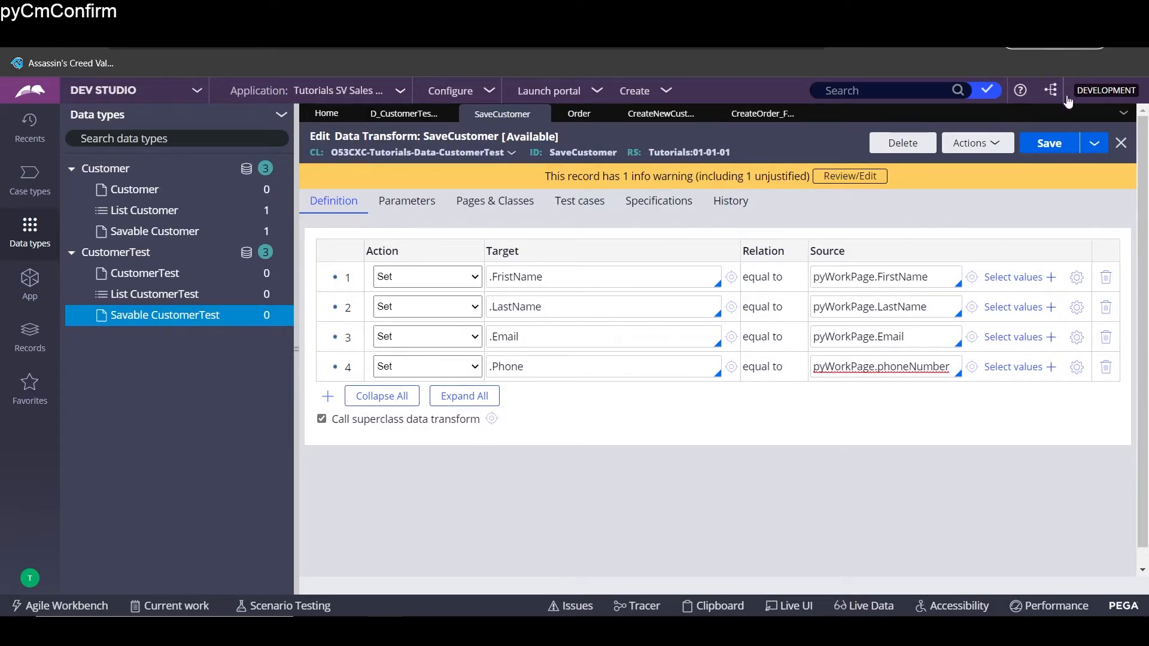
left_click(1051, 143)
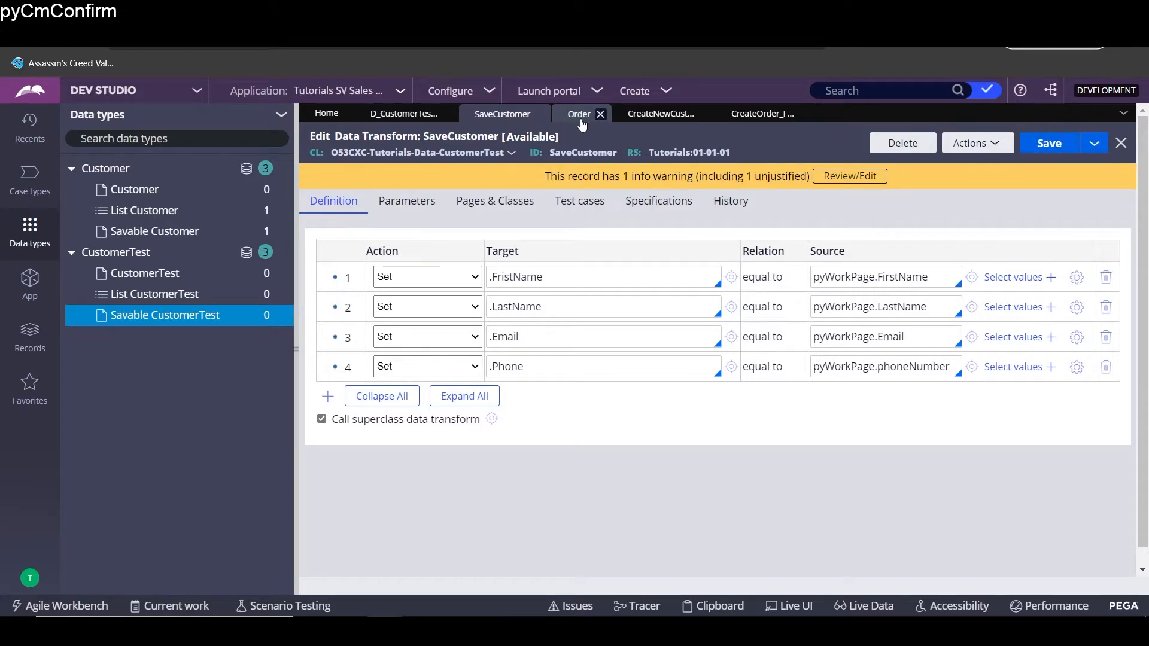
left_click(560, 91)
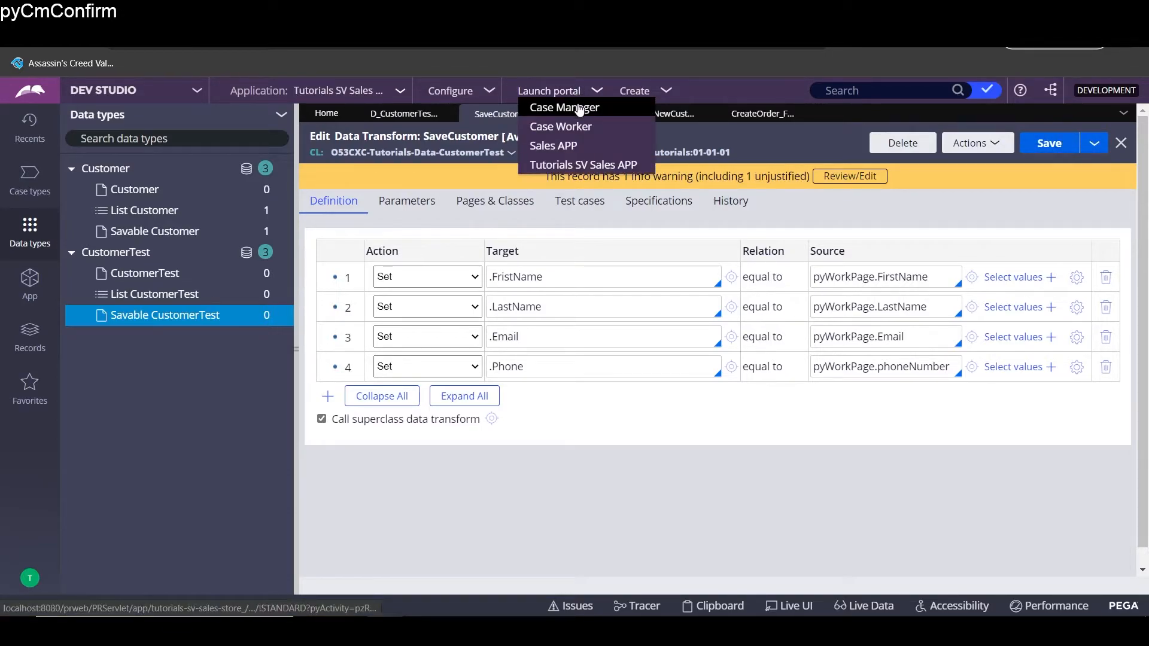
- Launch the Tutorials SV Sales APP portal instead of Case Manager
left_click(580, 108)
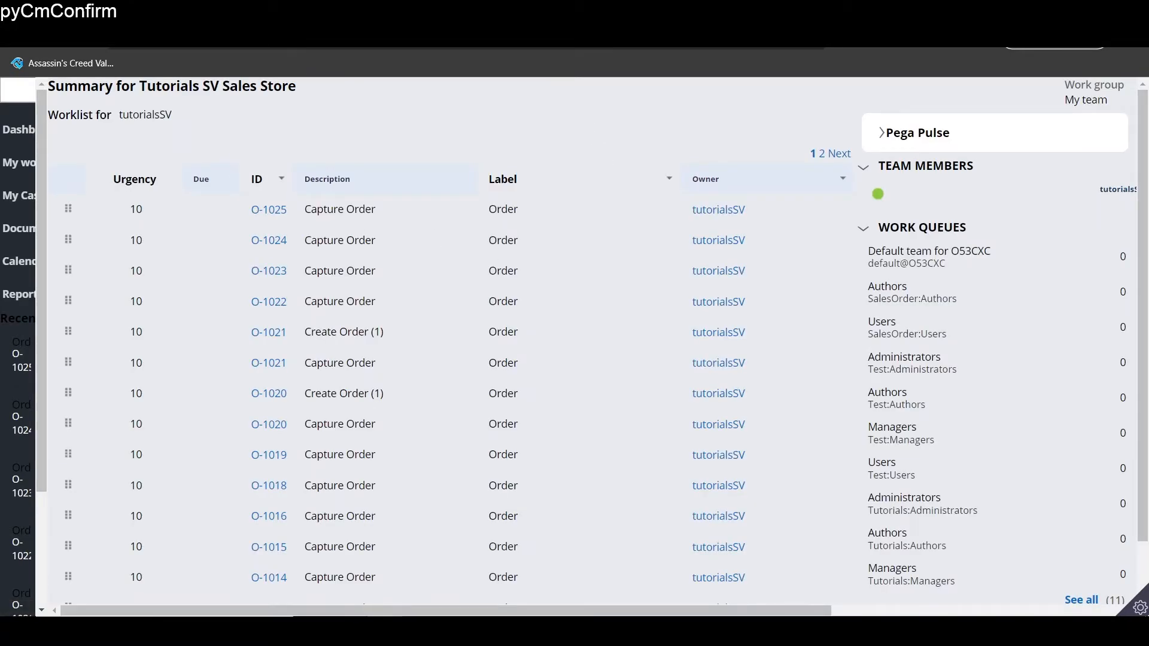
left_click(653, 12)
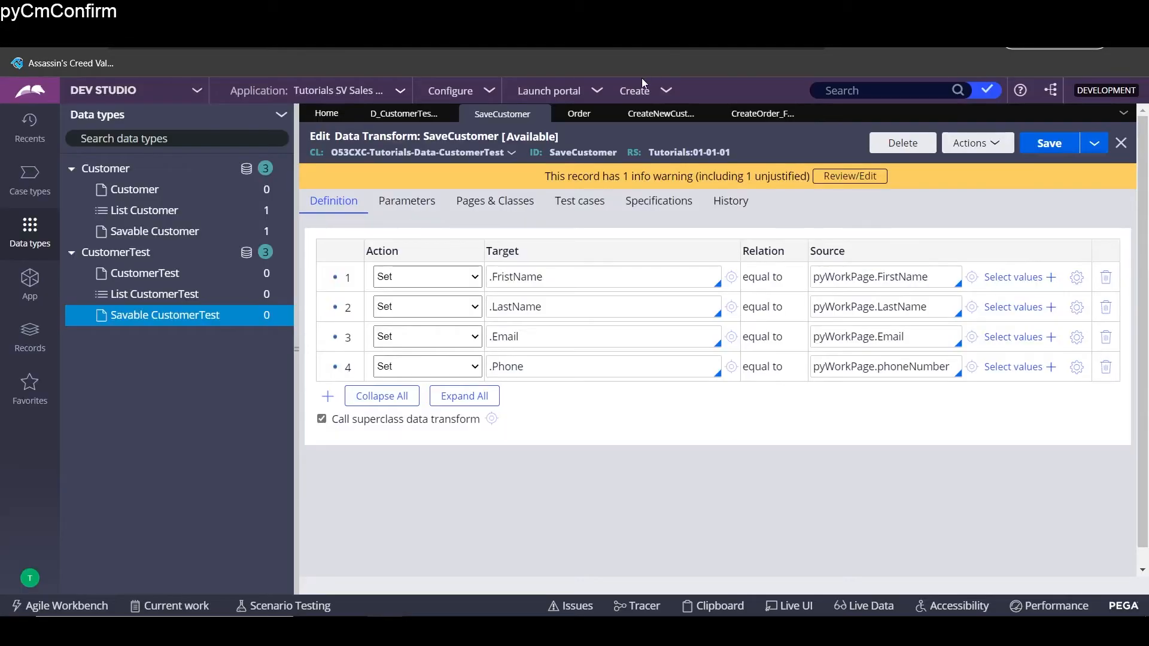
left_click(580, 99)
left_click(590, 166)
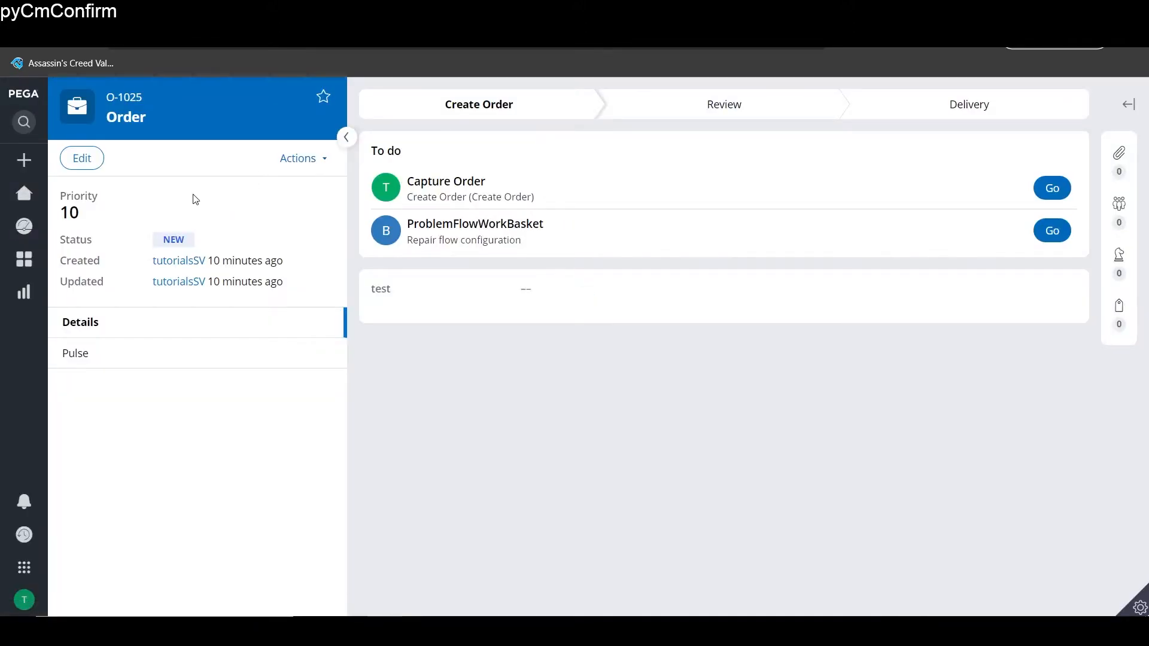
- Create a new Order case, O-1026, and bring up its Actions menu
left_click(24, 161)
left_click(54, 193)
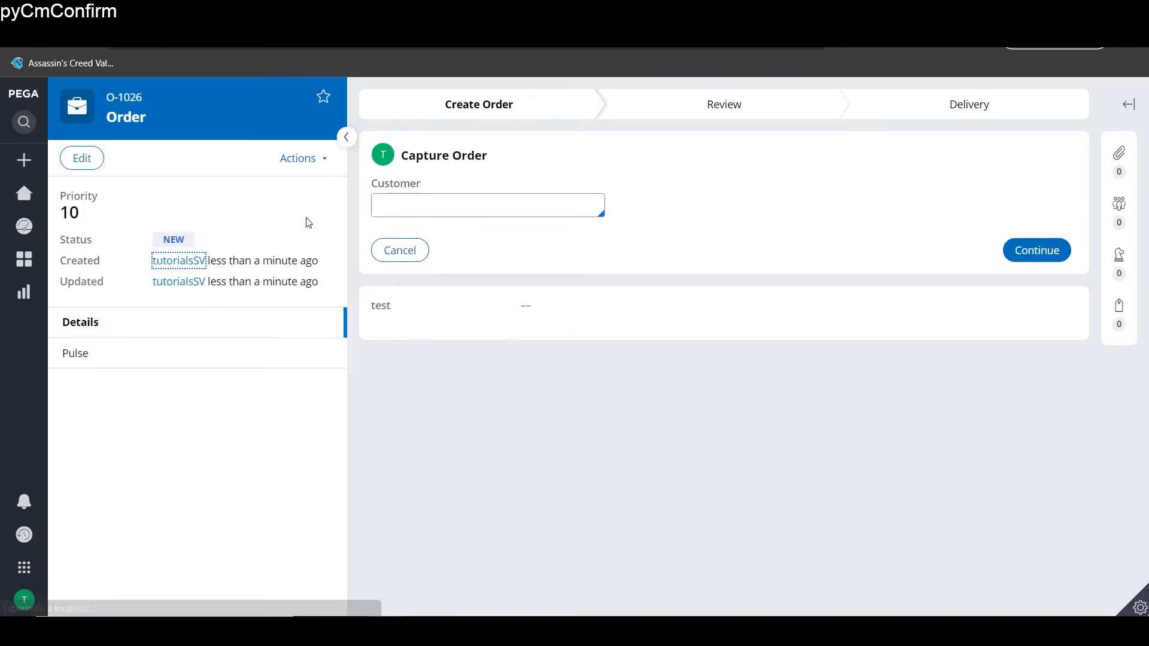
left_click(317, 158)
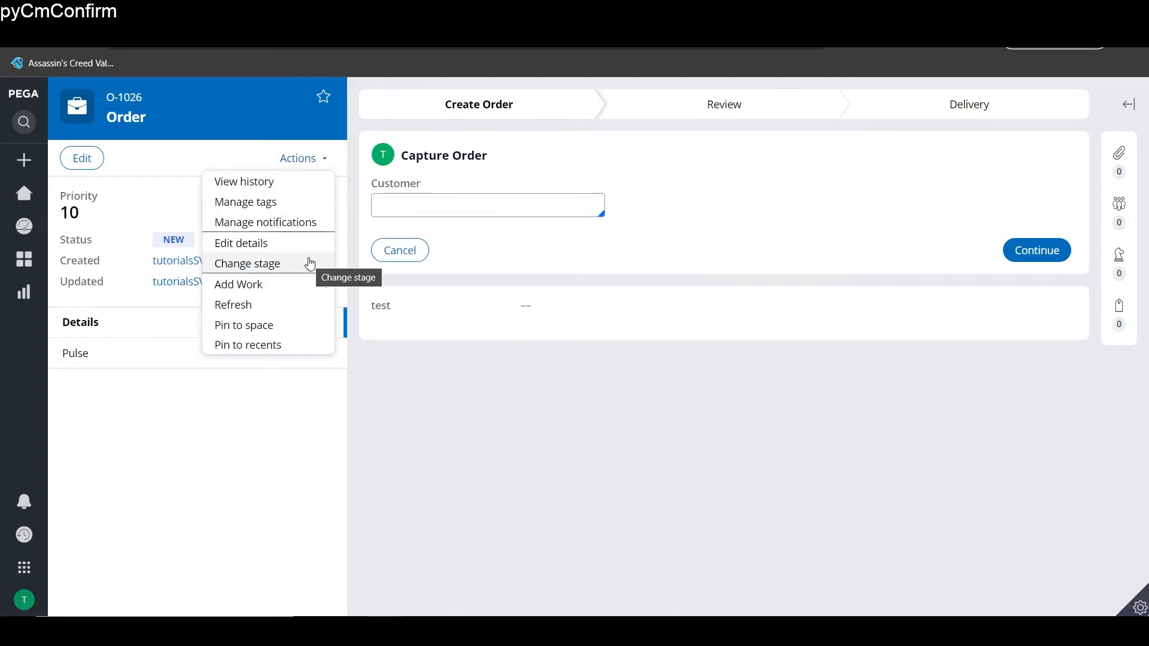
- Add Create New Customer work to the case and enter the customer's first and last name
mouse_move(321, 290)
left_click(378, 290)
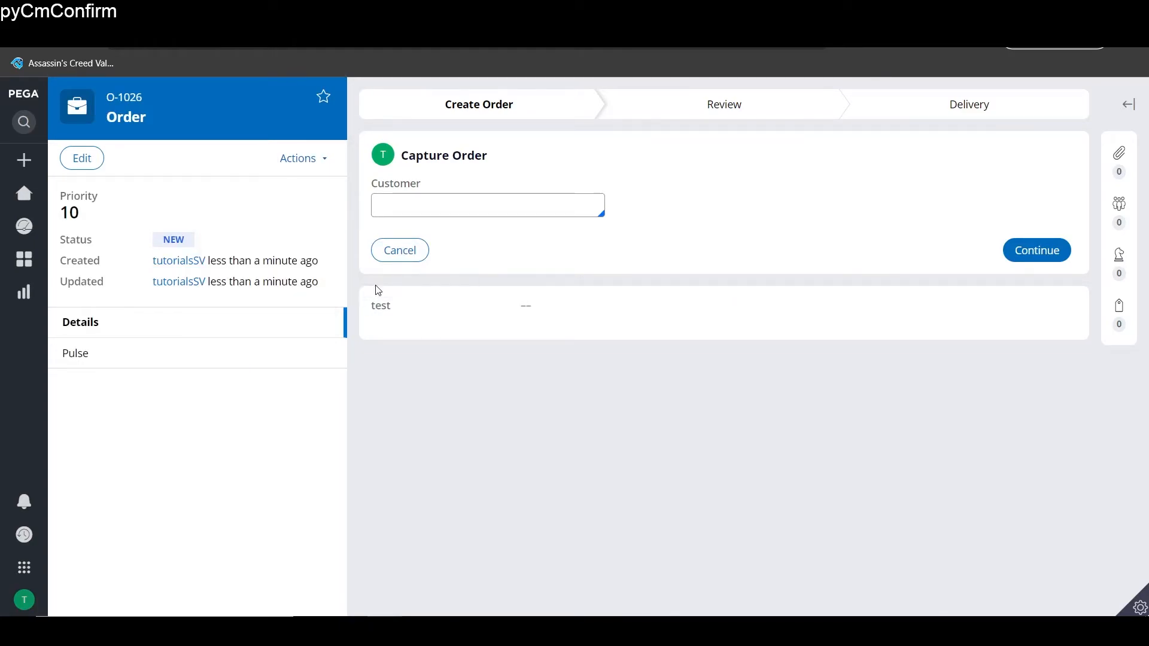
type("Hommer")
key("Tab")
type("Simpson")
key("Tab")
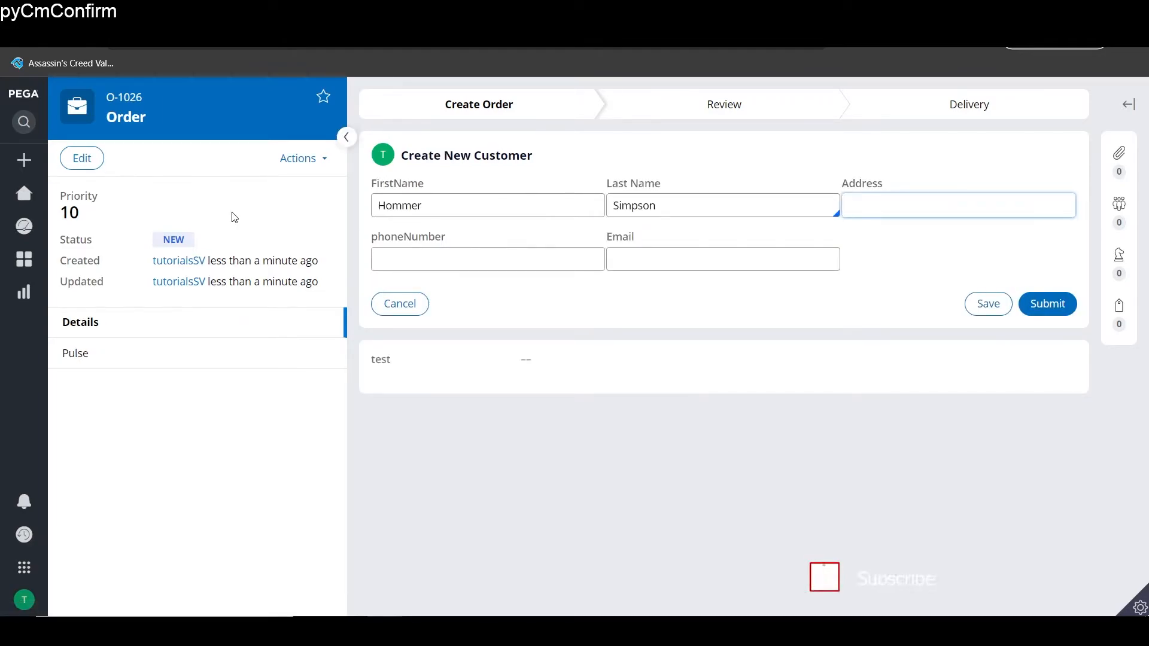
type("test")
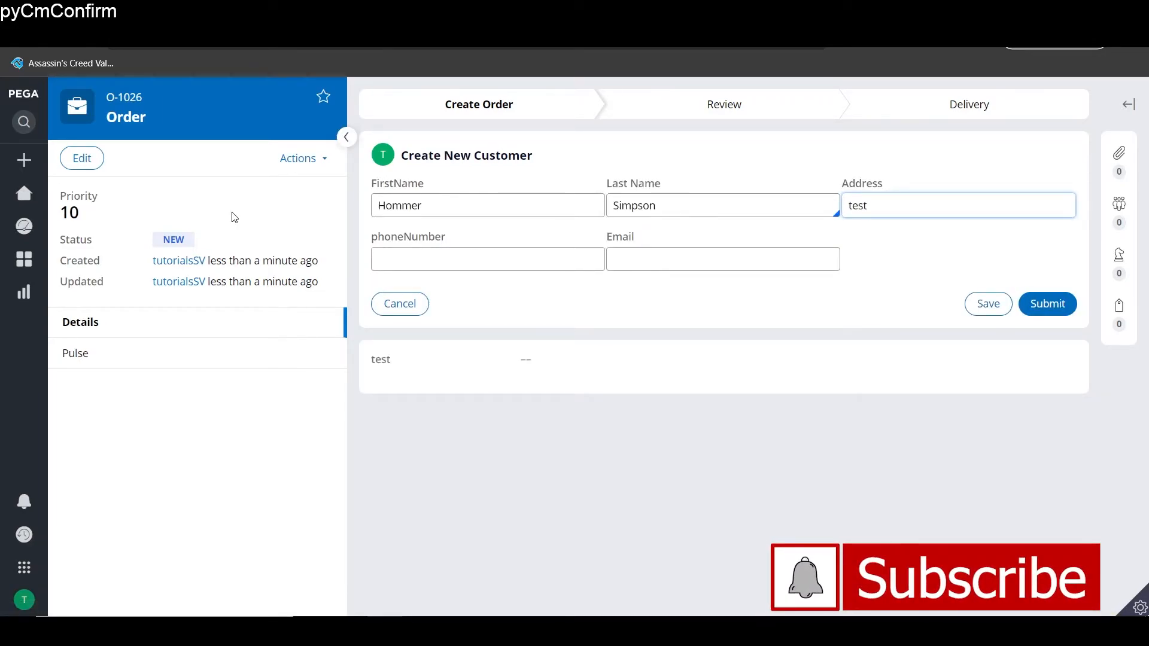
key("BackSpace")
key("BackSpace")
key("BackSpace")
- Fill in the customer's street address, phone number and e-mail, then submit the form
key("Tab")
key("Tab")
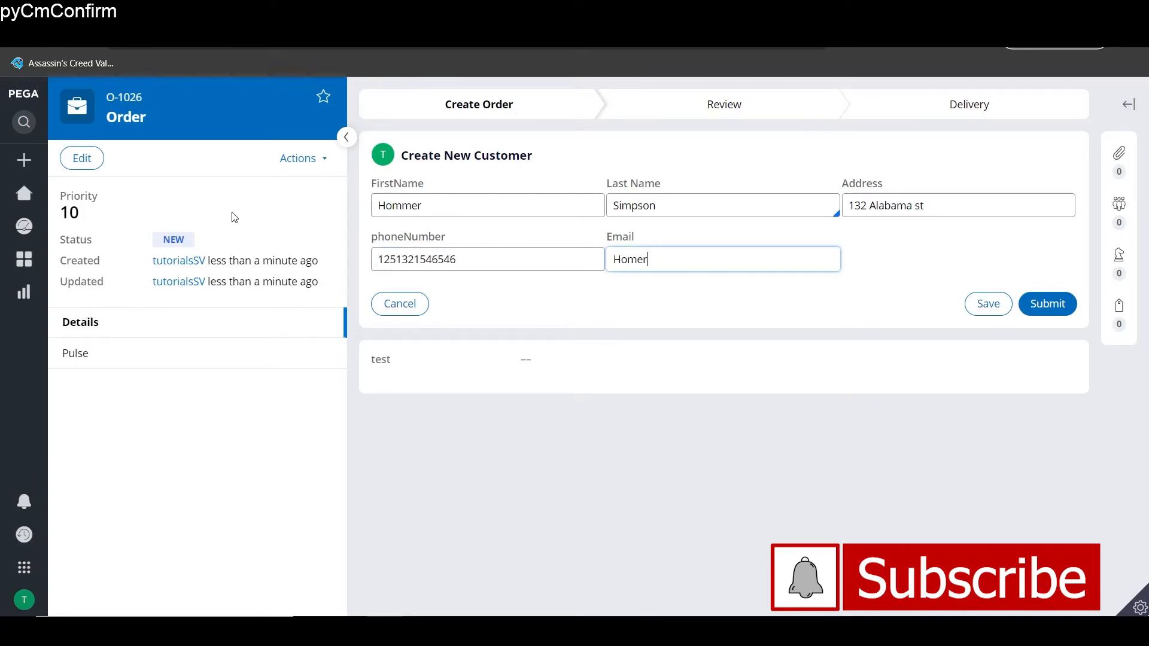
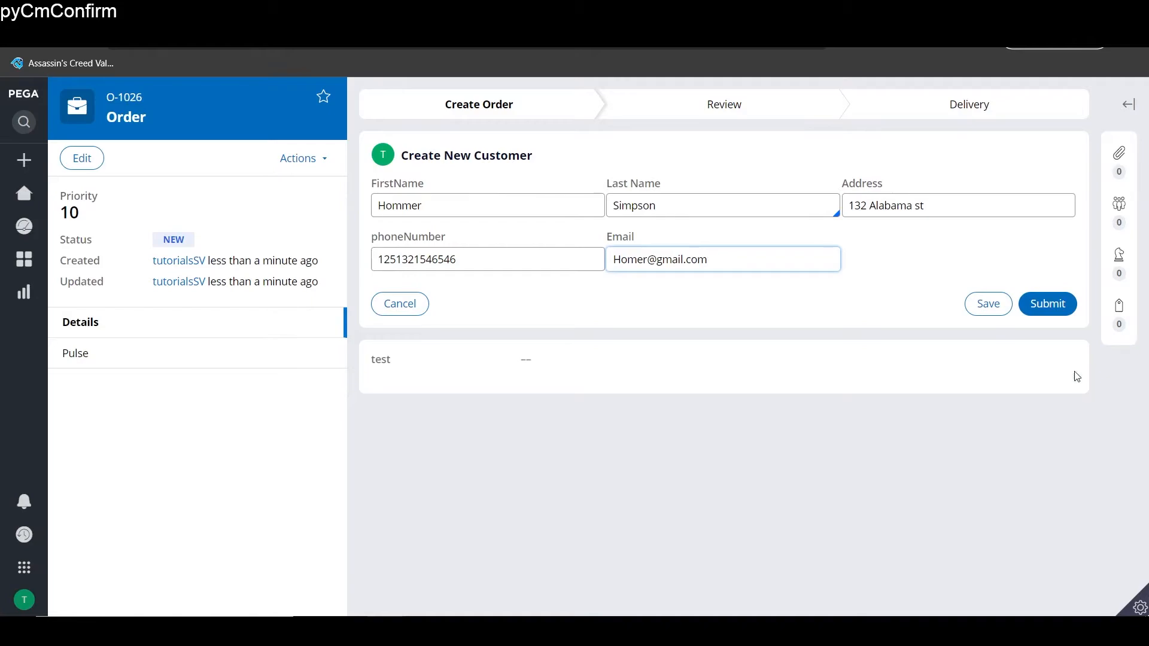
left_click(1026, 306)
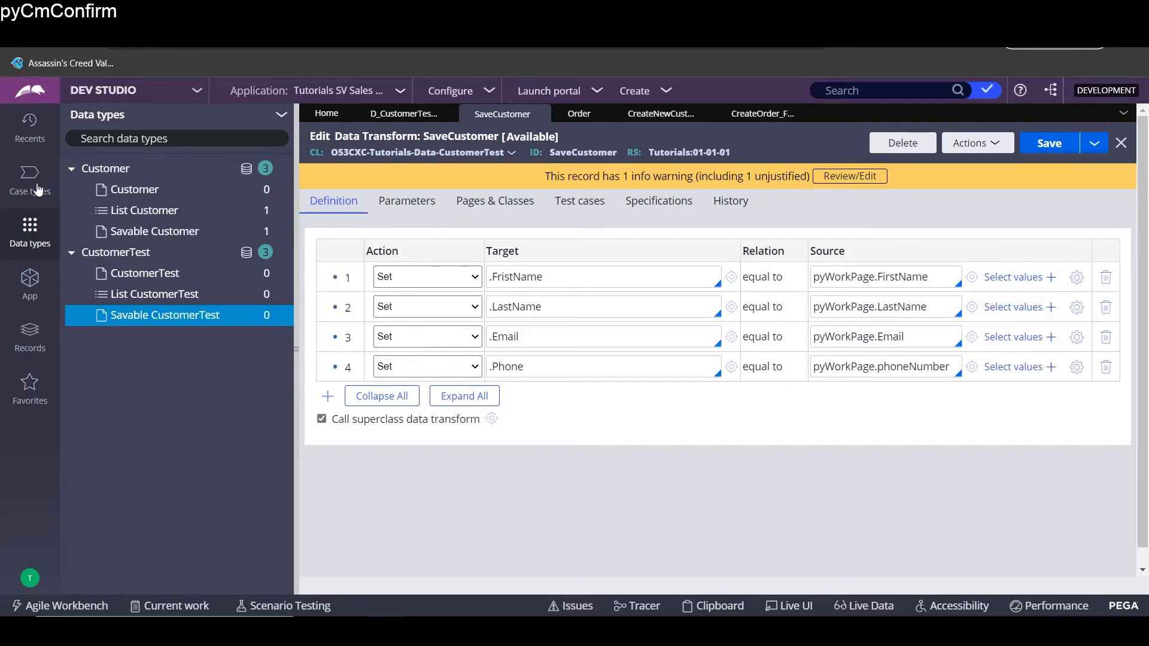
- Open the CustomerTest data type's Records tab showing the new customer, and save it
left_click(112, 254)
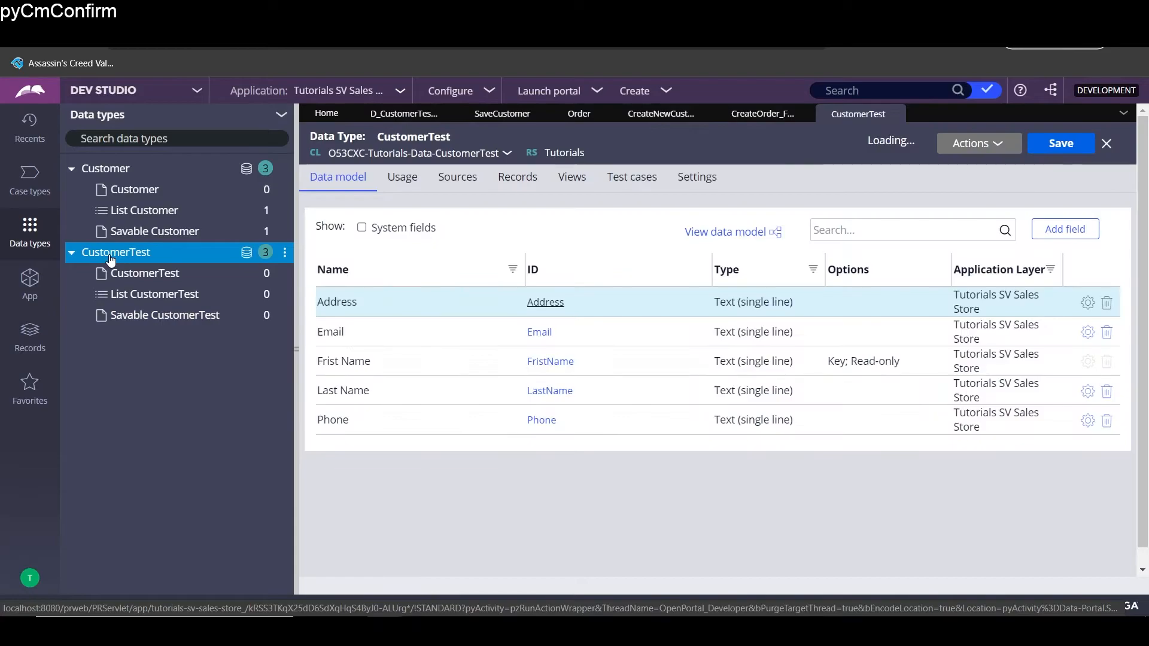
left_click(497, 175)
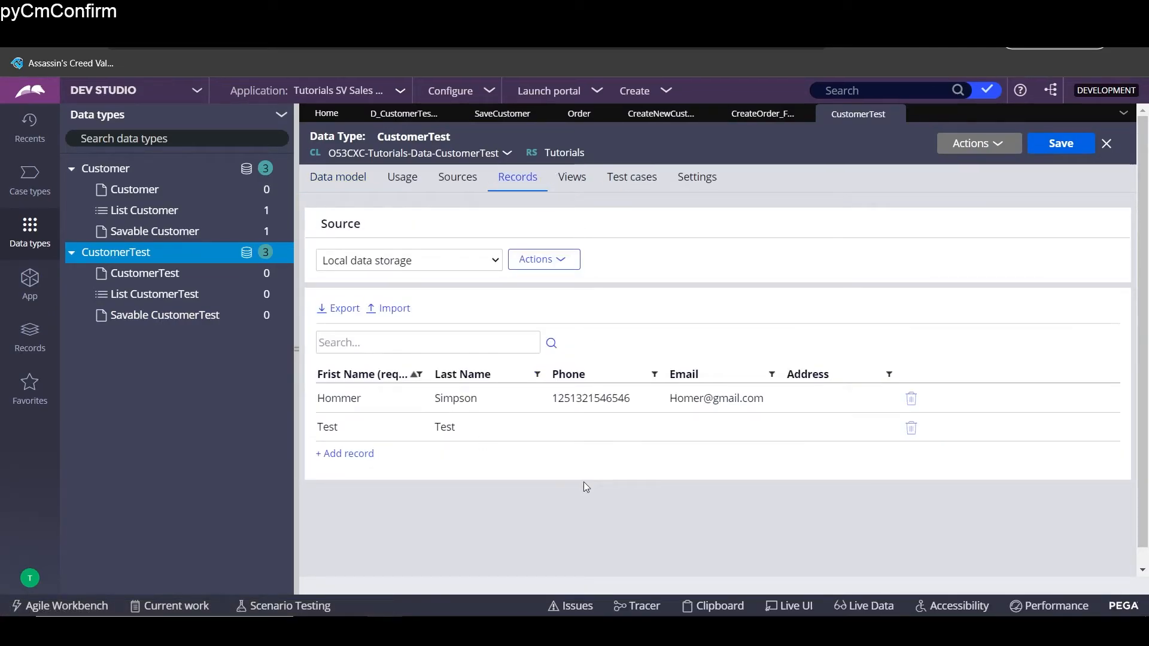
left_click(1077, 145)
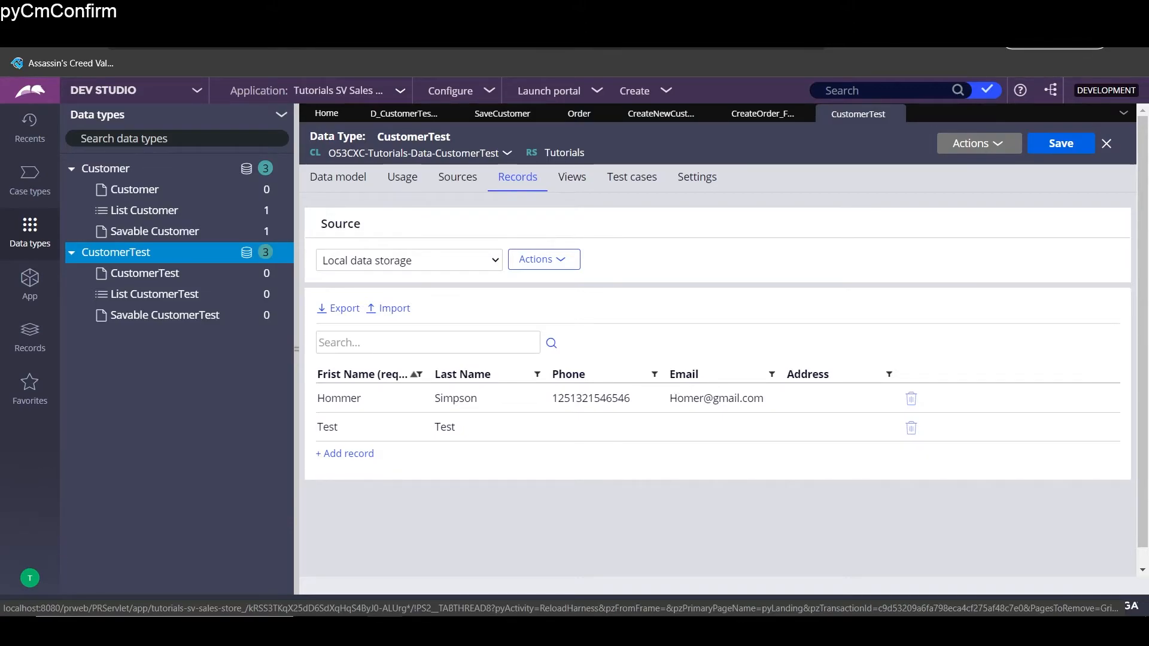
left_click(184, 321)
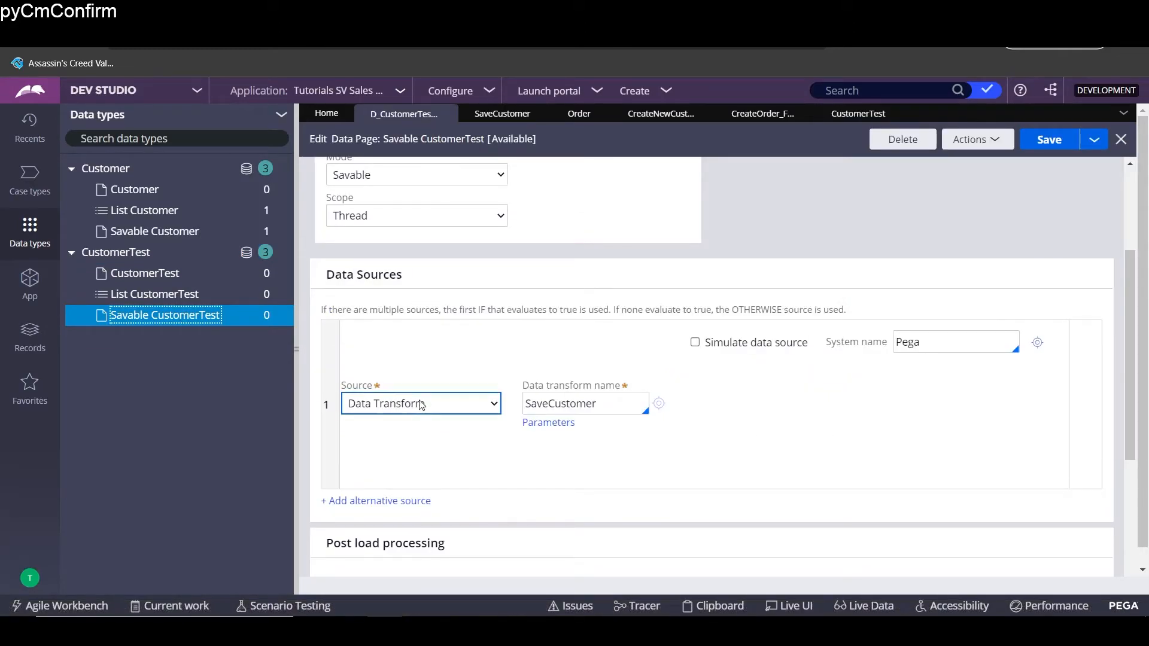
left_click(437, 411)
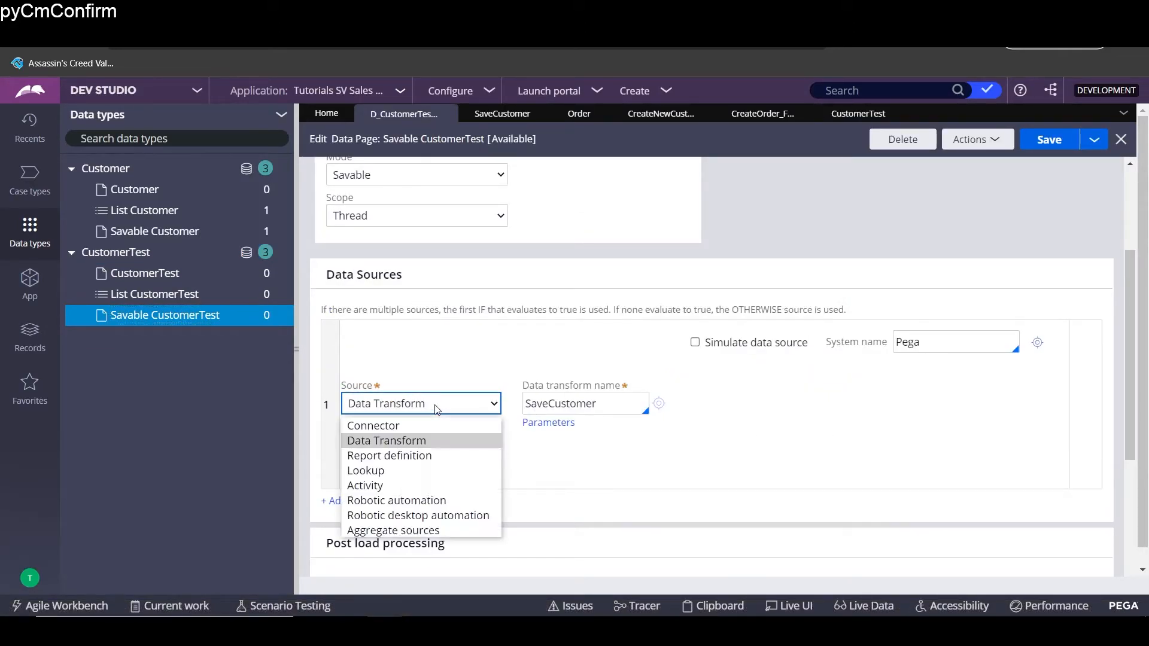
left_click(436, 440)
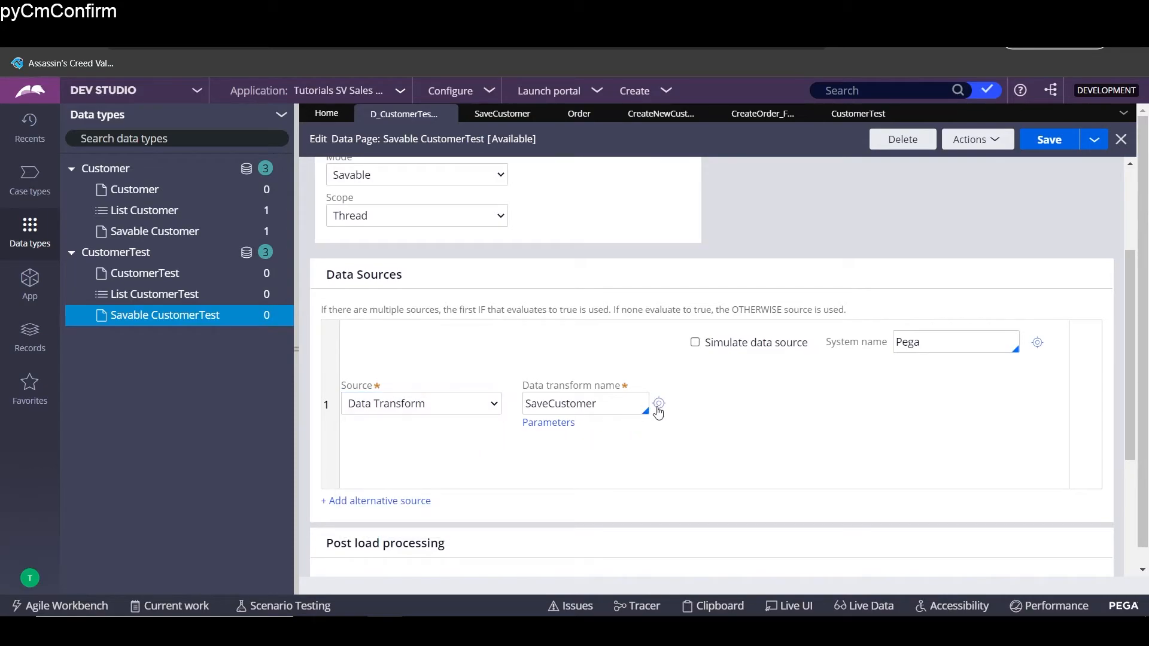
left_click(659, 403)
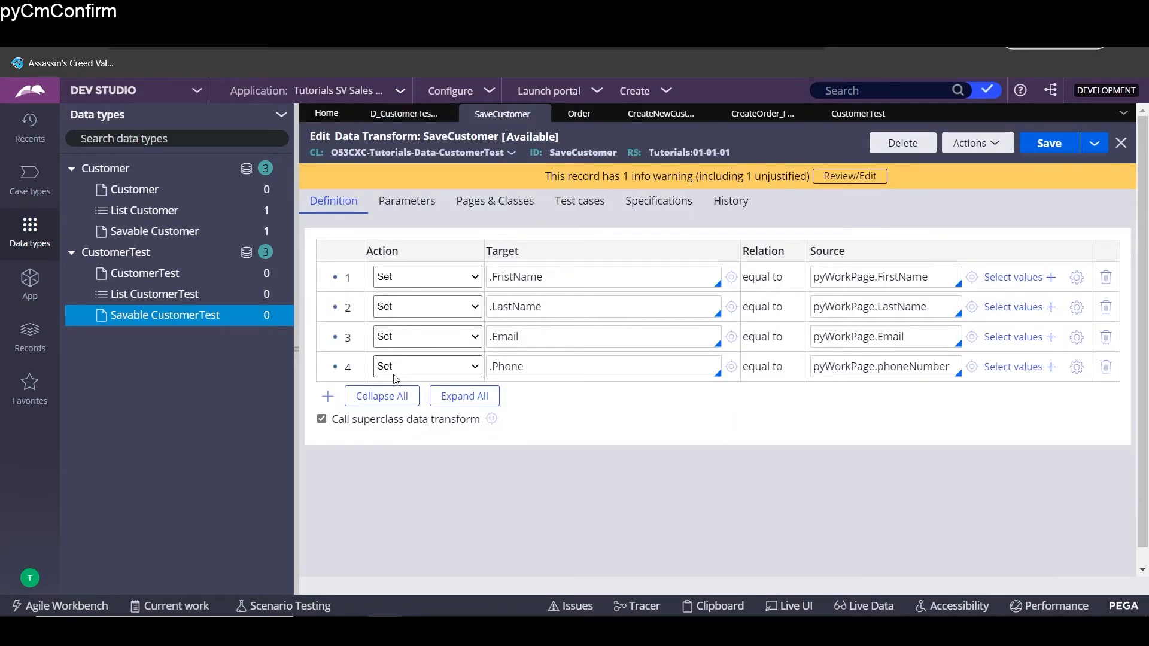
left_click_drag(479, 262, 578, 369)
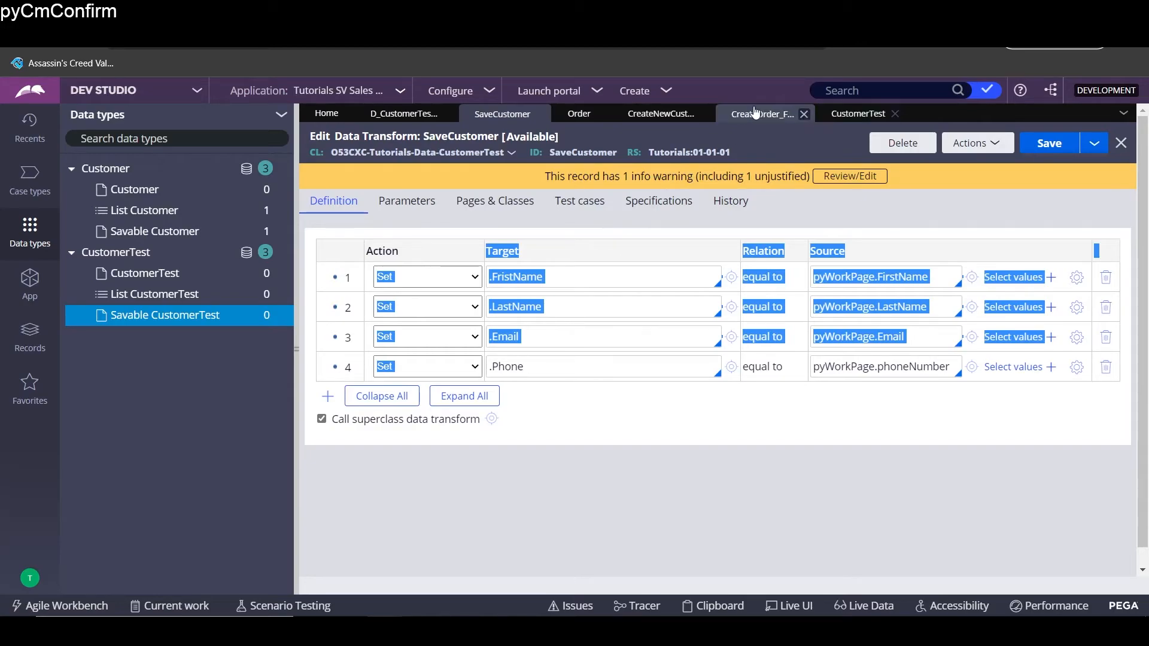
- Inspect the Save data page step and Create Order (1) connector in the CreateNewCustomer flow
left_click(558, 113)
left_click(558, 289)
left_click(738, 290)
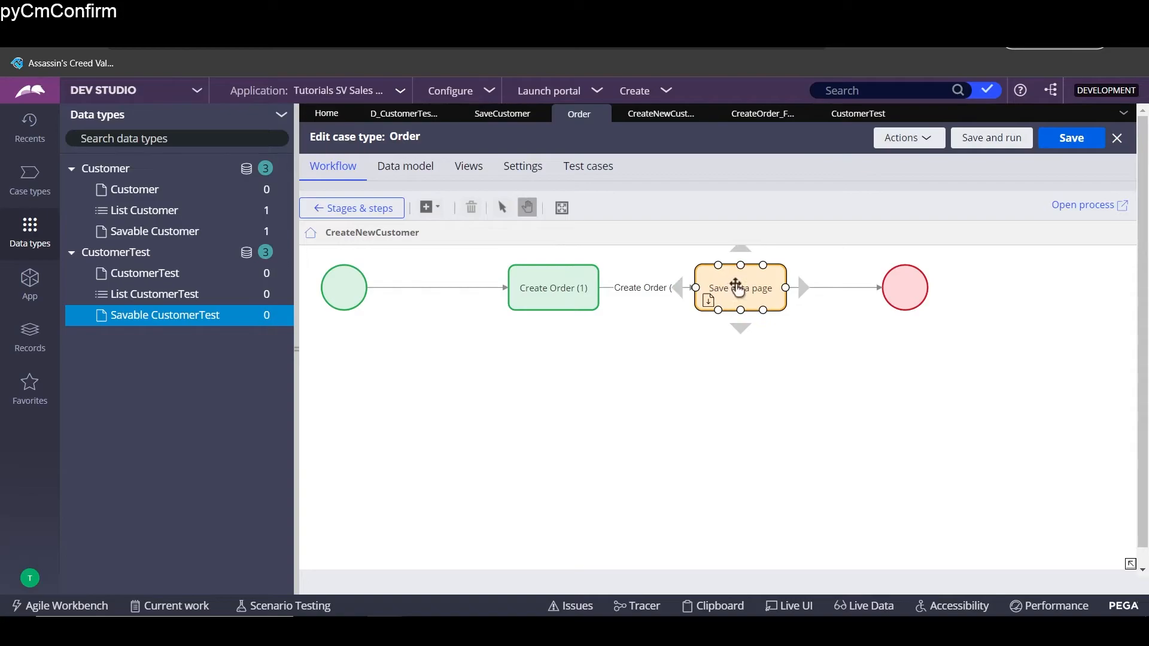
left_click(775, 279)
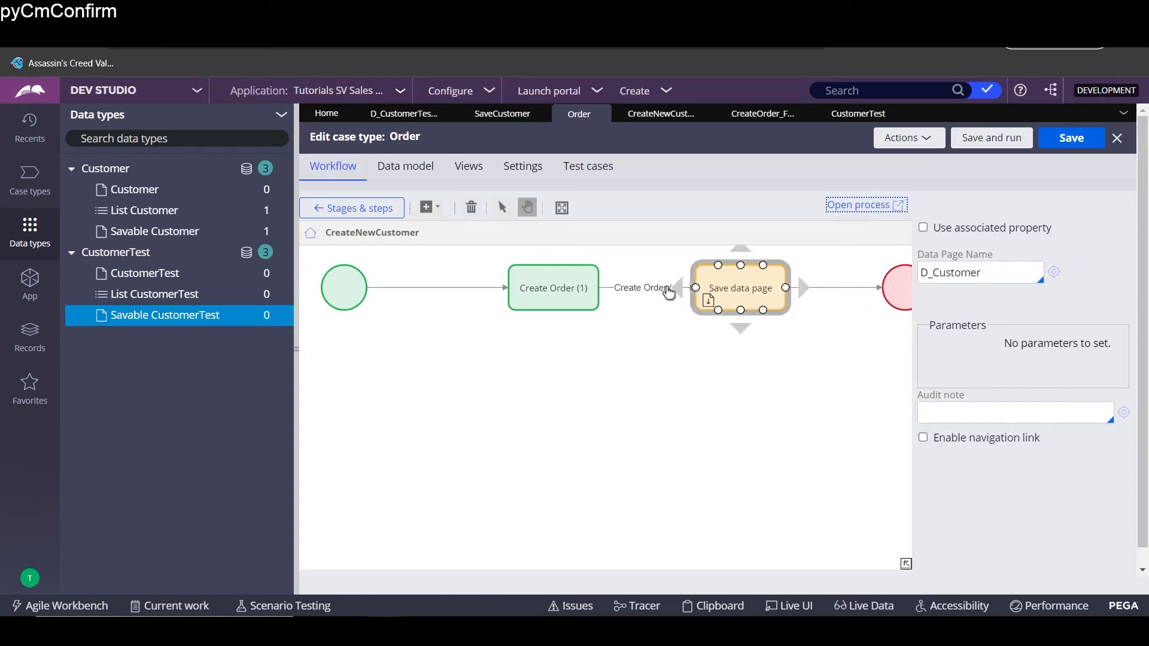
left_click(641, 290)
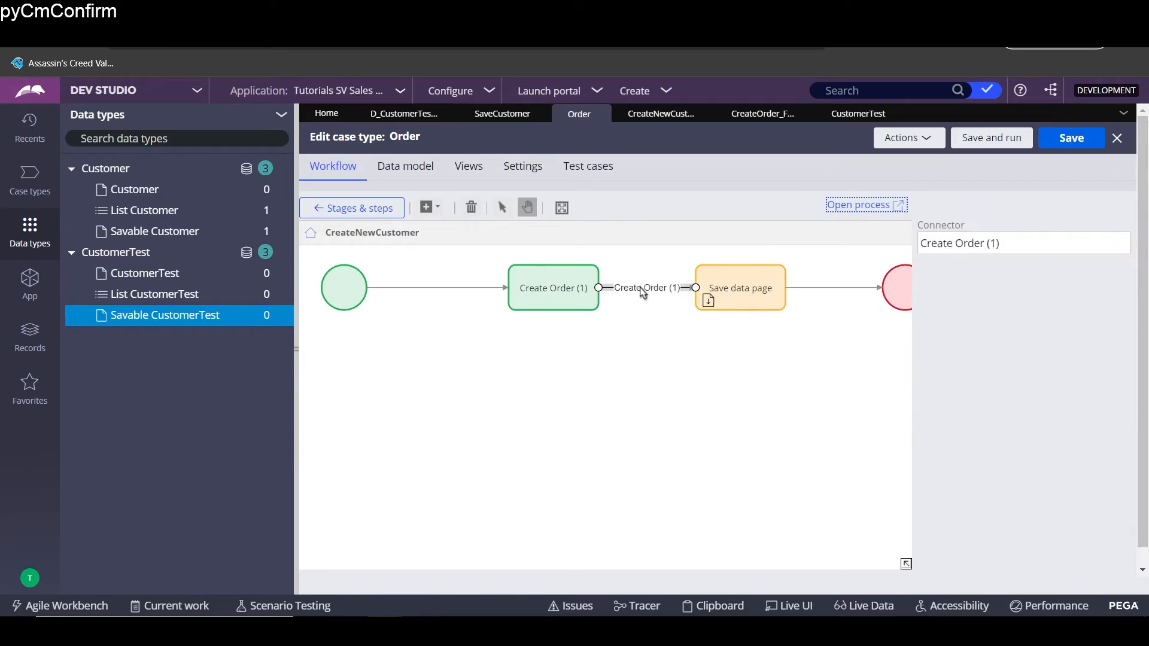
left_click(859, 205)
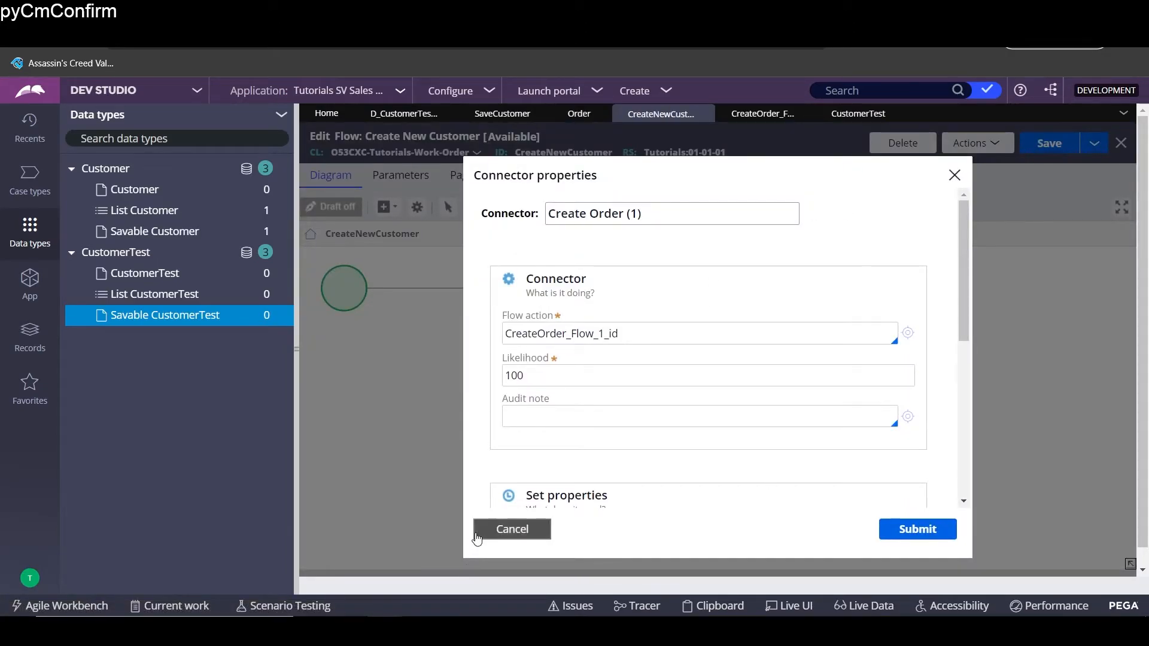
left_click(512, 529)
left_click(744, 298)
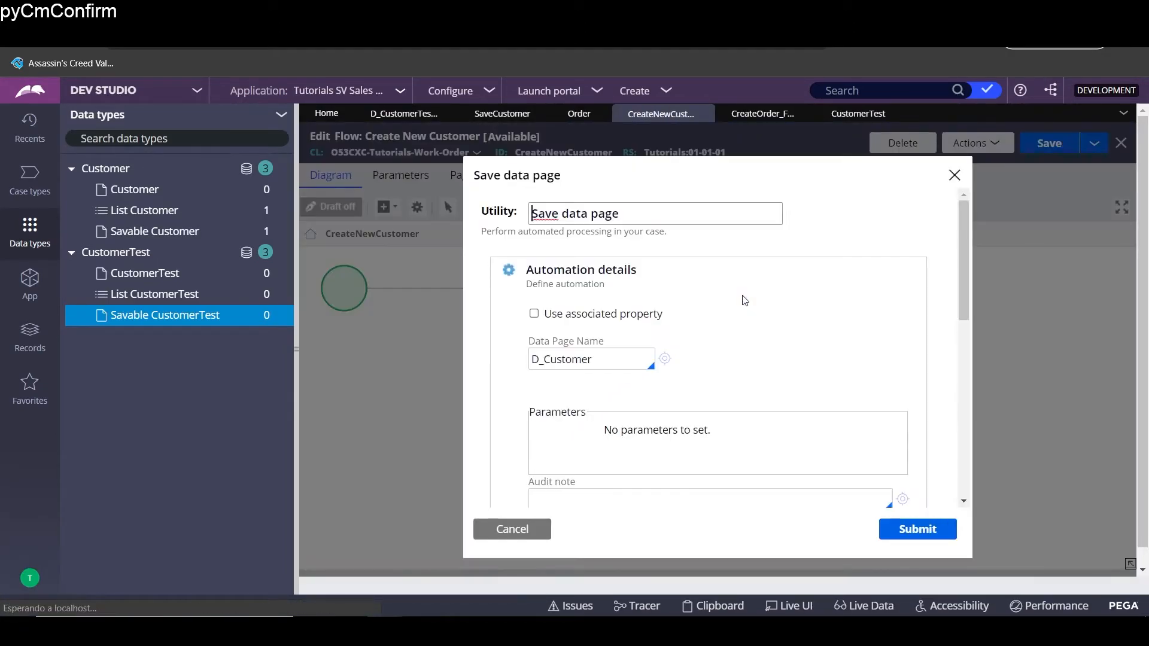
left_click(525, 540)
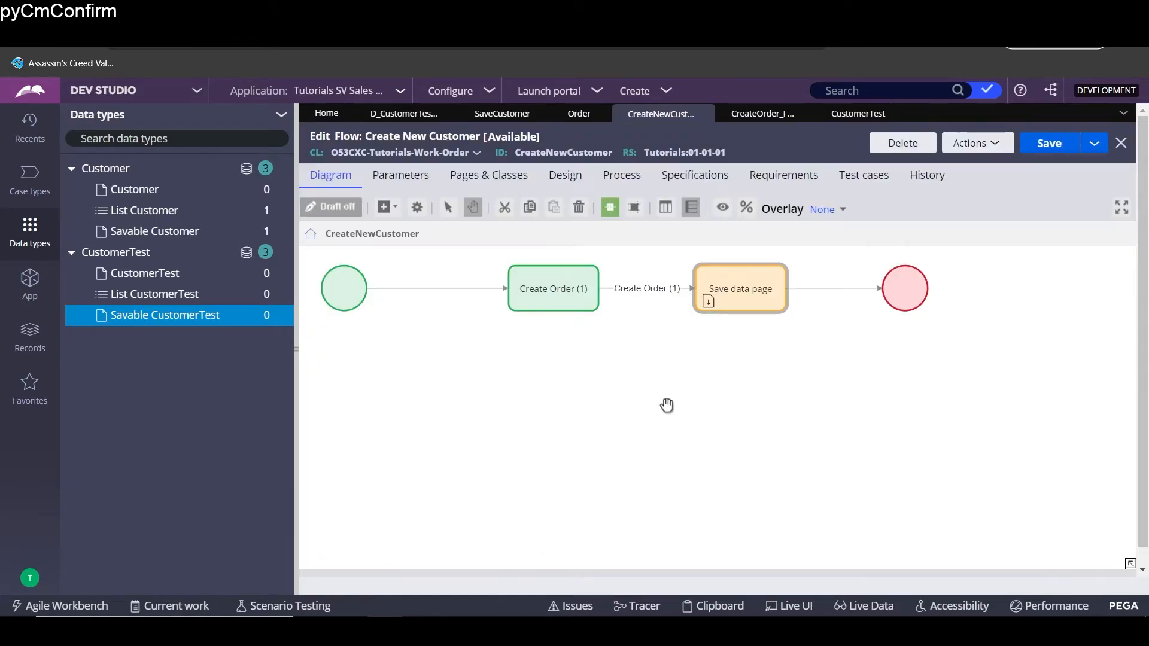
left_click(662, 295)
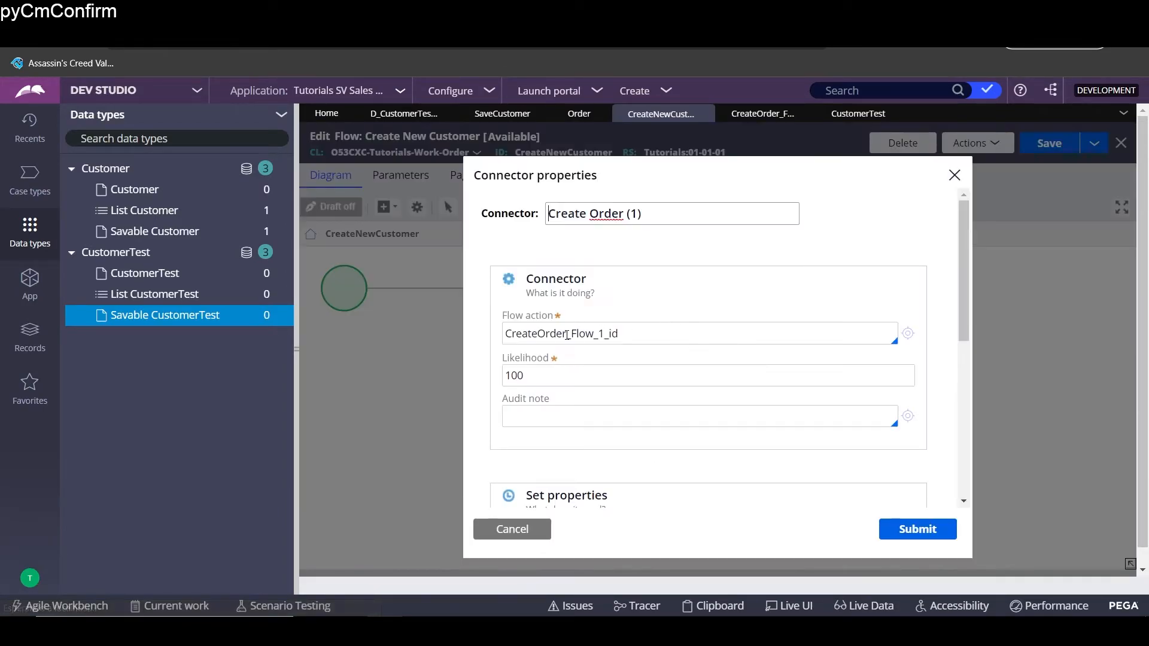
left_click(907, 335)
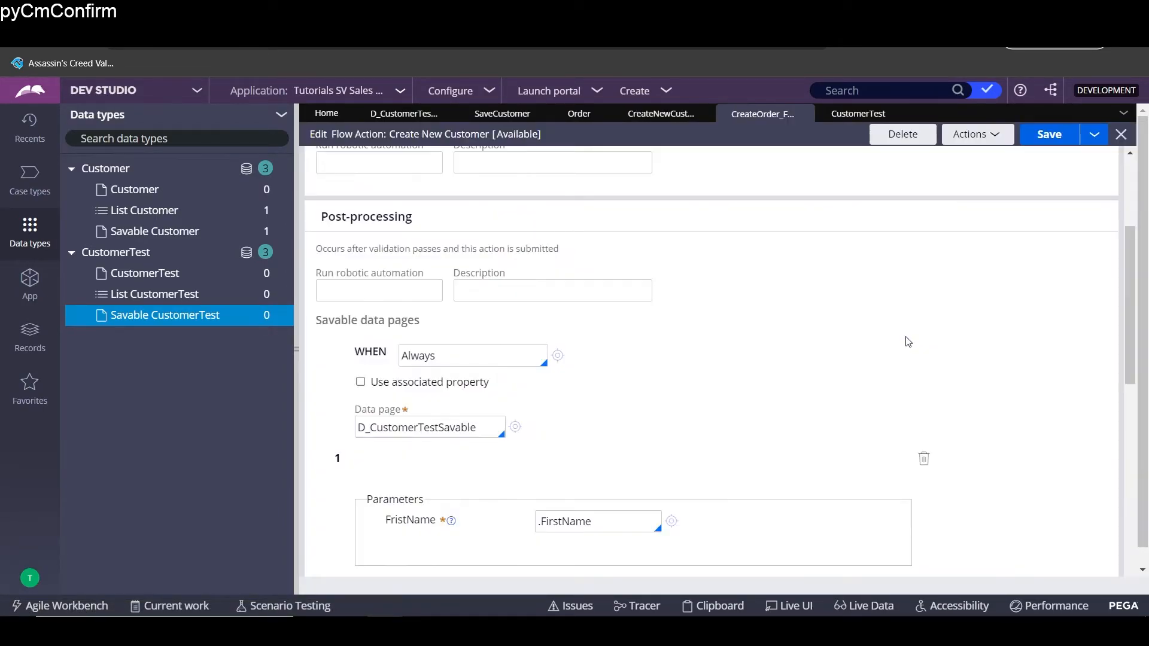
left_click(668, 120)
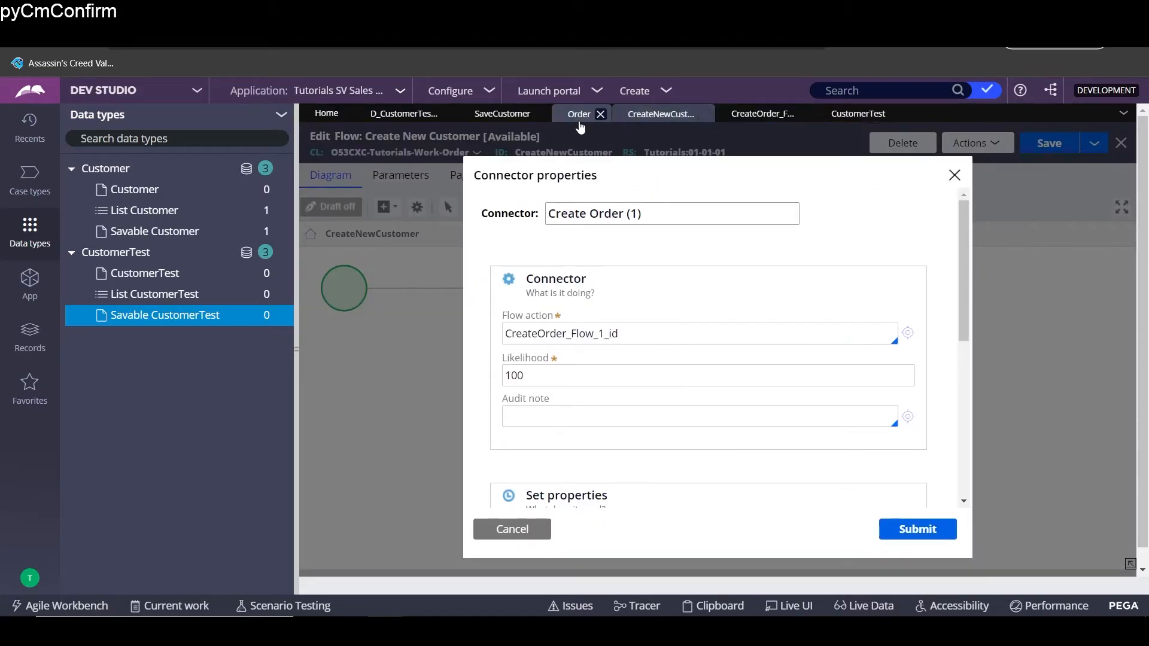
left_click(954, 175)
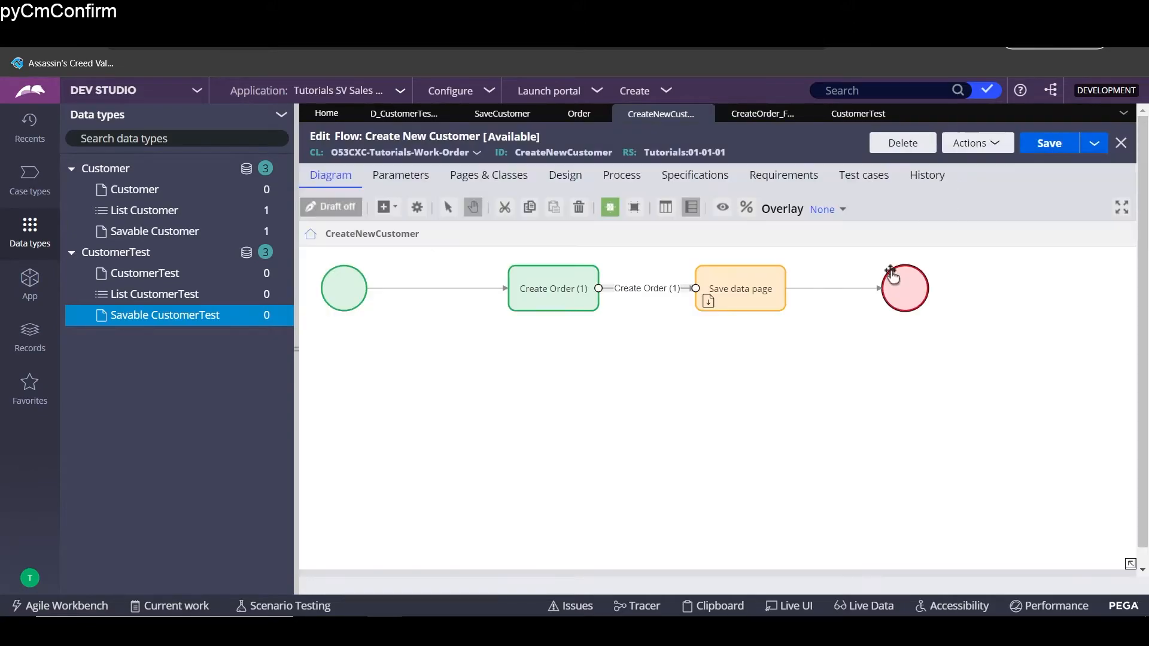
- Set the Save data page step to D_CustomerTestSavable with FristName from .FristName
double_click(761, 287)
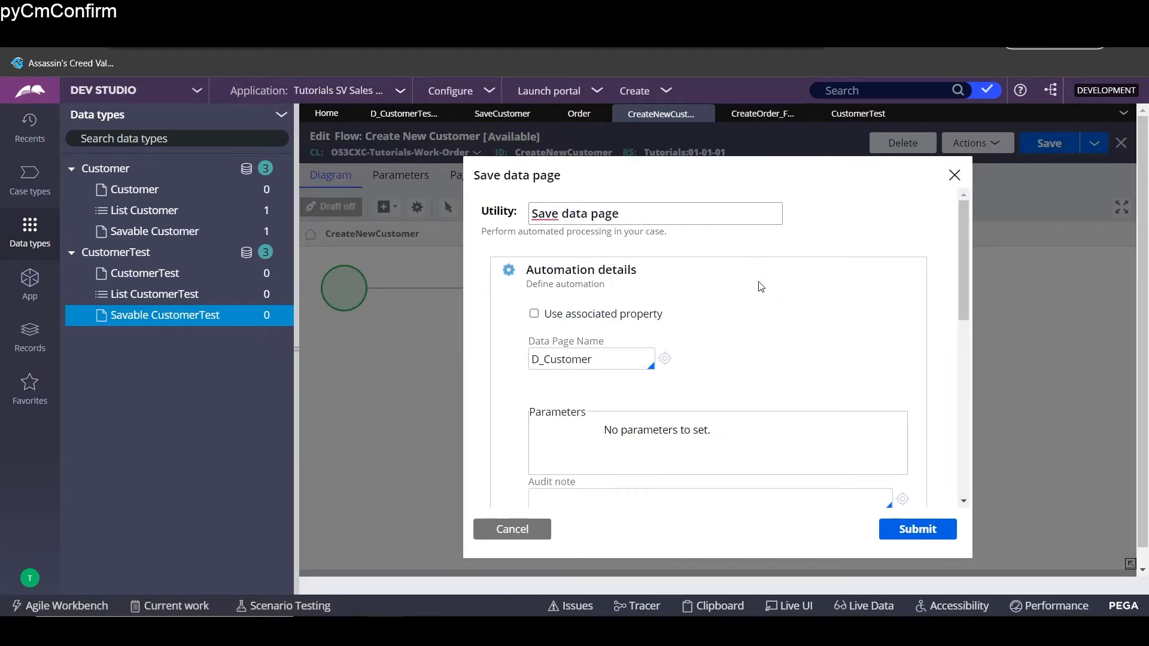
scroll(624, 391, "down", 3)
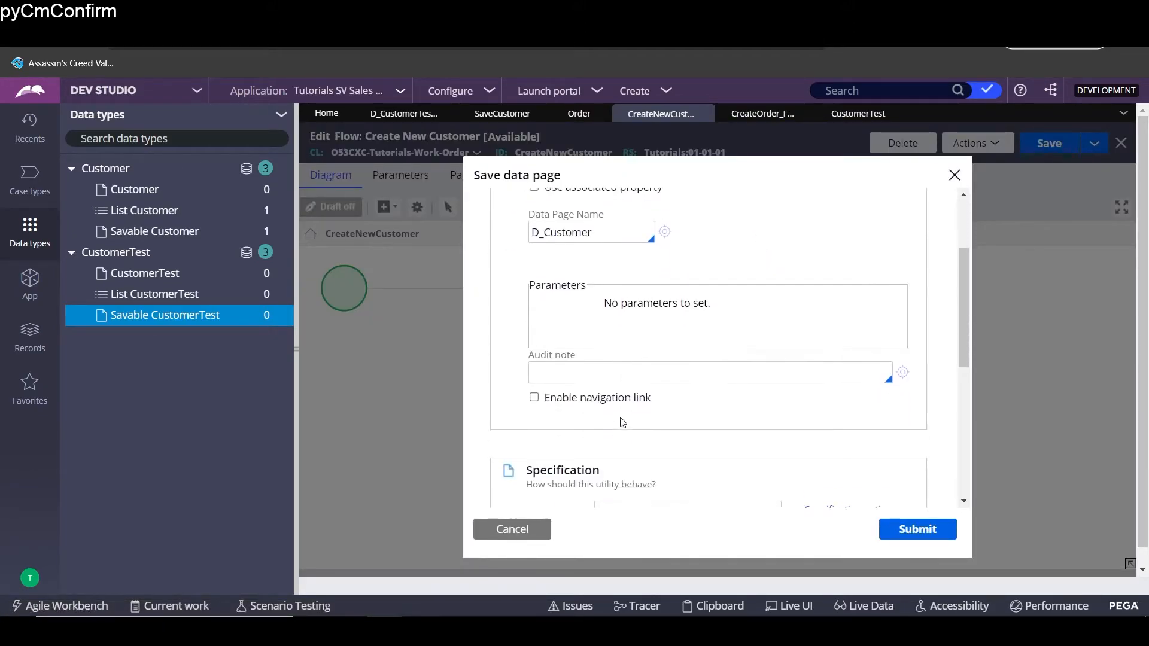
scroll(623, 422, "up", 3)
left_click_drag(594, 359, 564, 349)
left_click(591, 352)
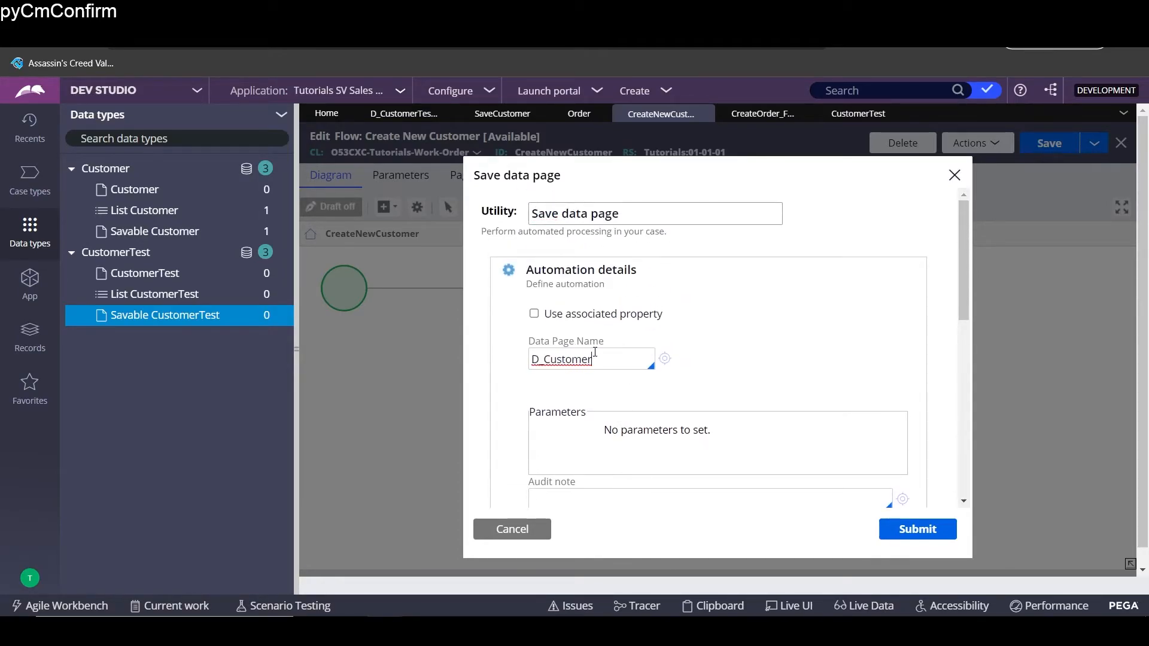
type("Test")
key("Down")
key("Down")
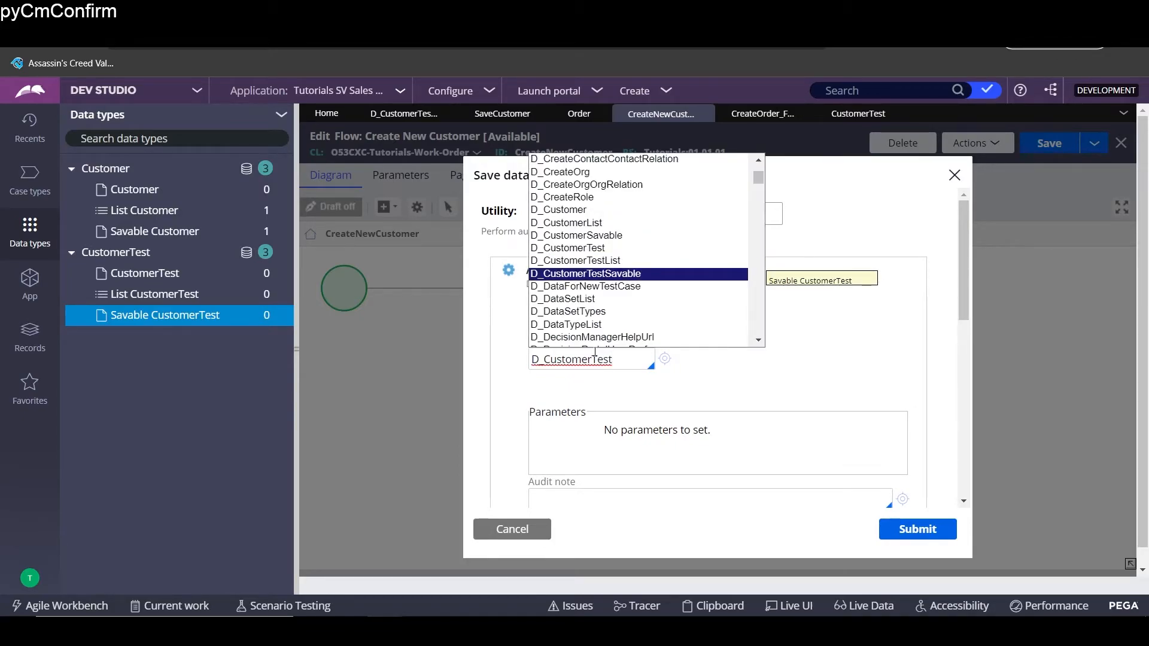
key("Return")
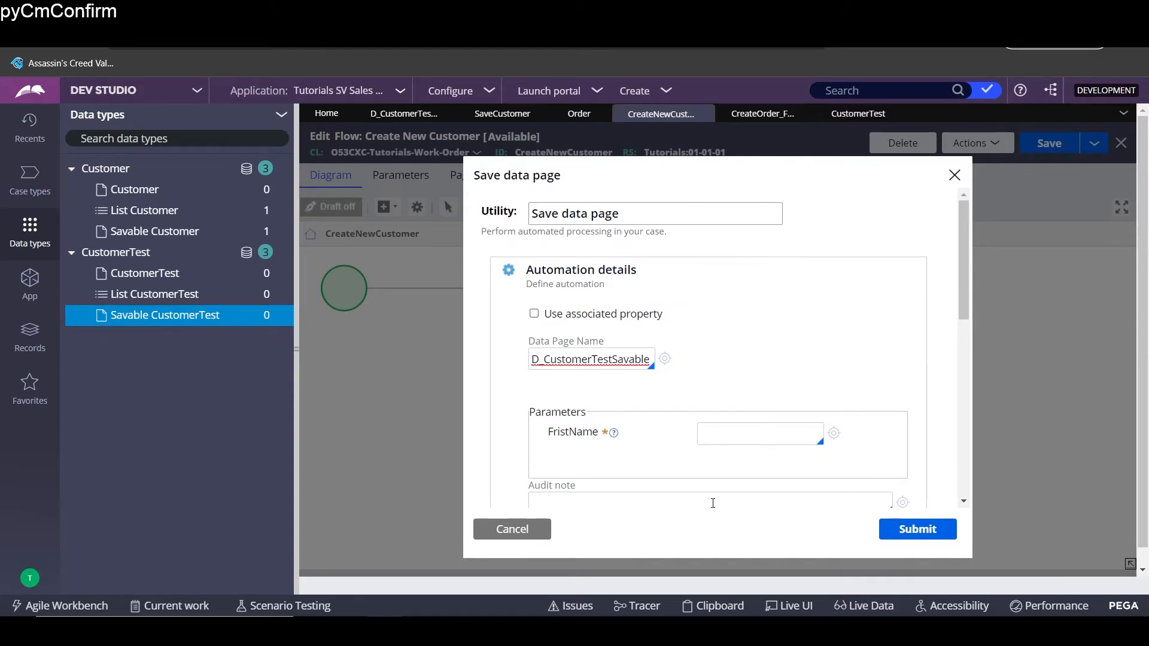
left_click(723, 428)
type("Name")
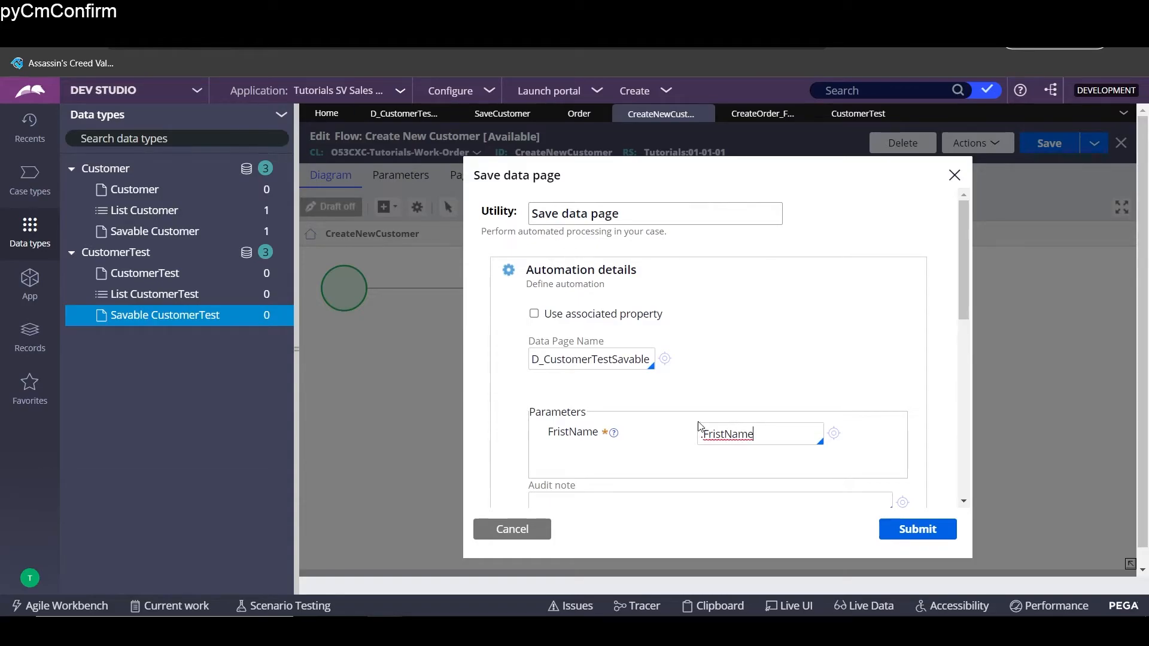
left_click(928, 513)
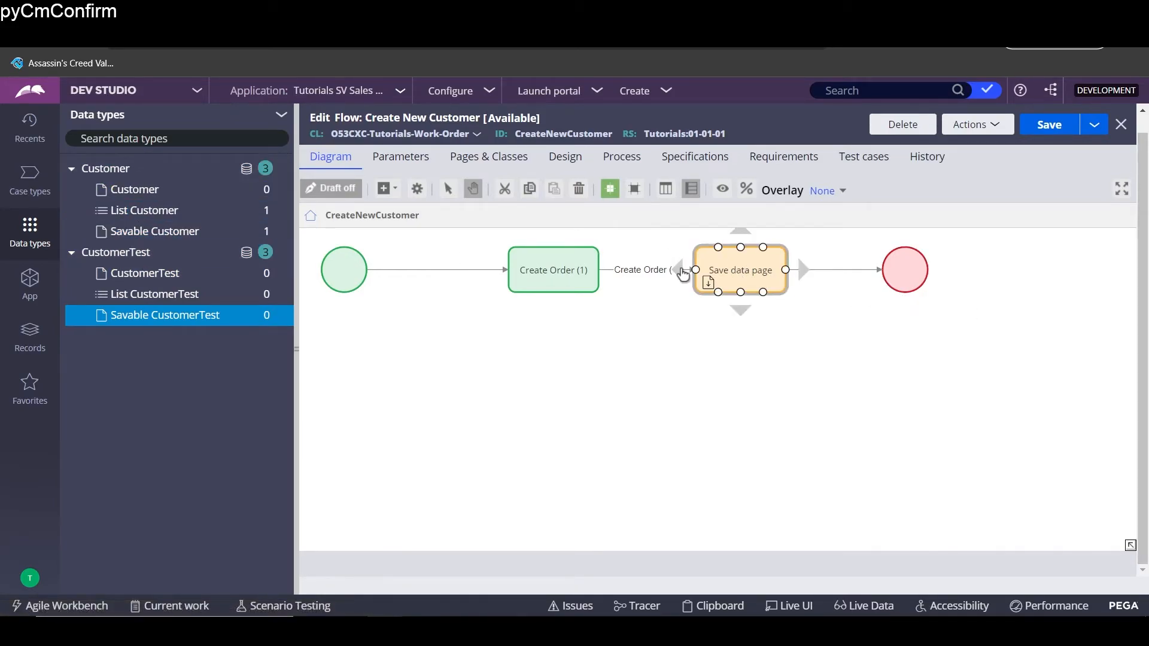
- Delete the savable data page row from the flow action's post-processing and save it
double_click(658, 273)
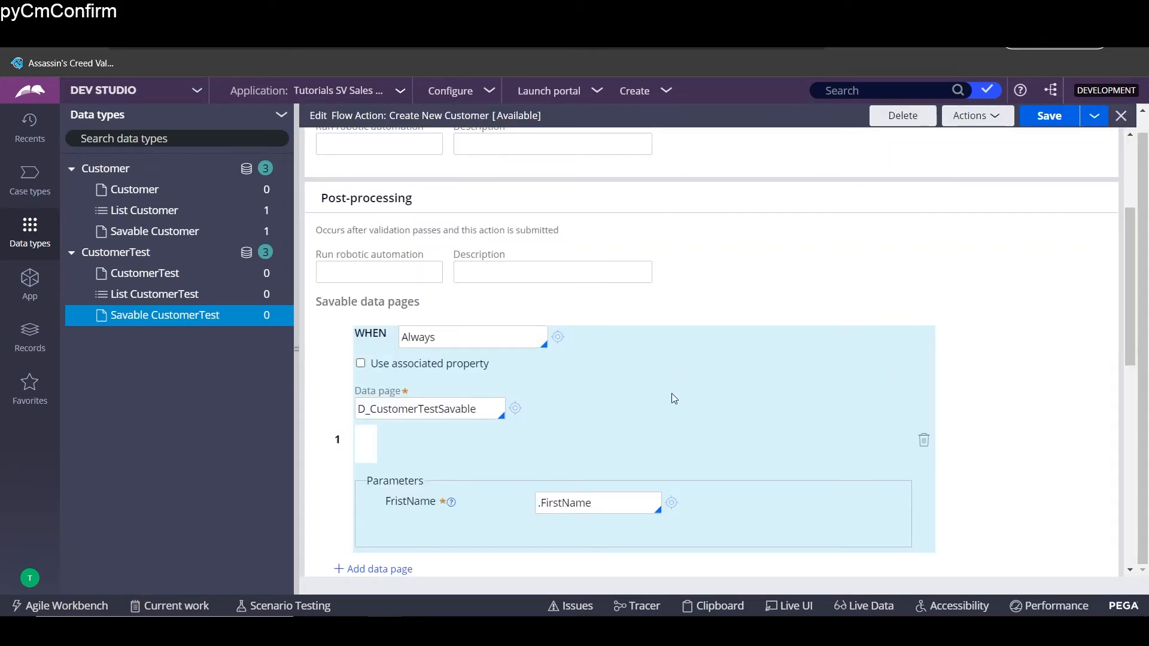
scroll(672, 394, "up", 2)
scroll(675, 403, "down", 3)
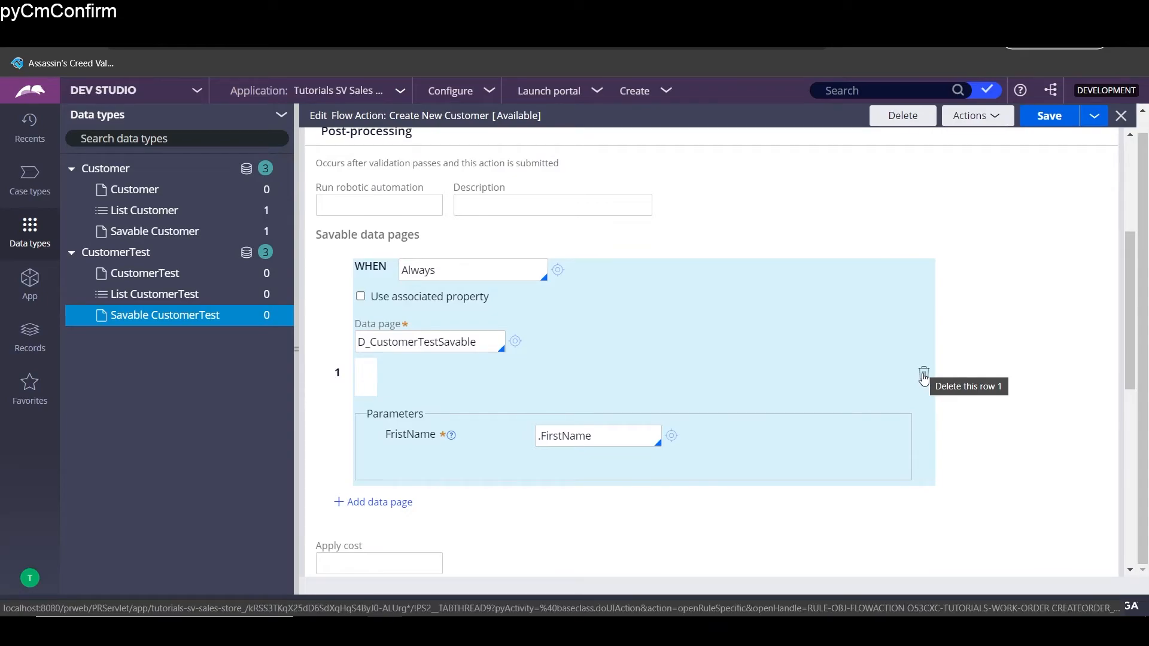
left_click(924, 375)
left_click(1049, 117)
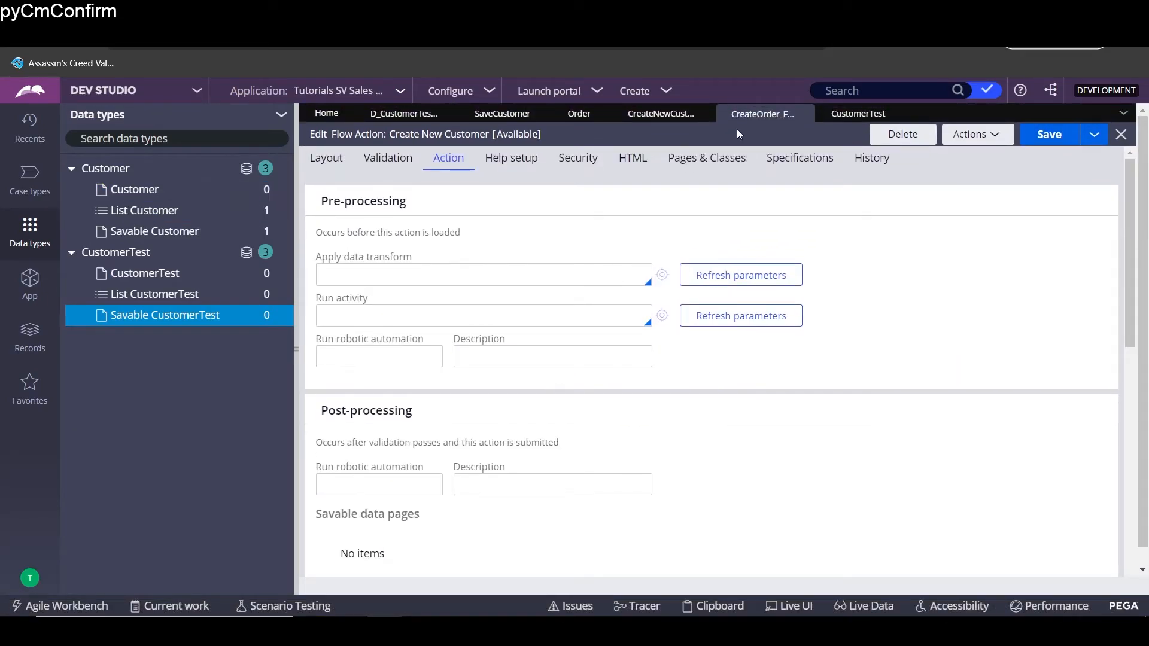
- Return to the Order case type and reopen the CreateNewCustomer flow diagram
left_click(420, 116)
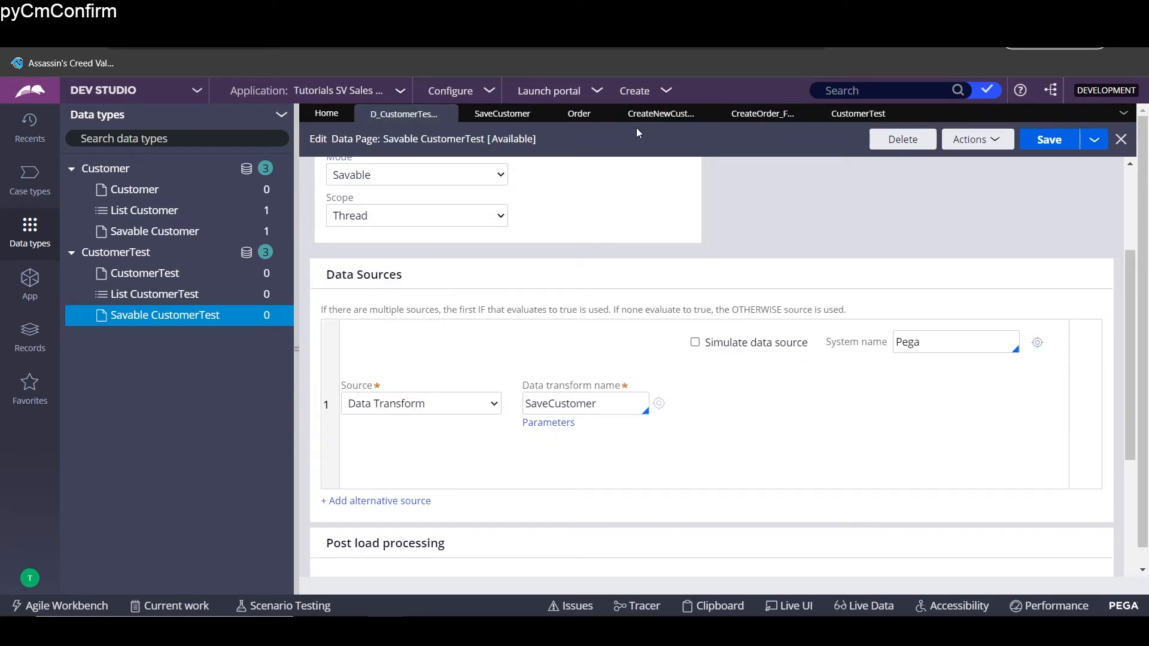
left_click(579, 114)
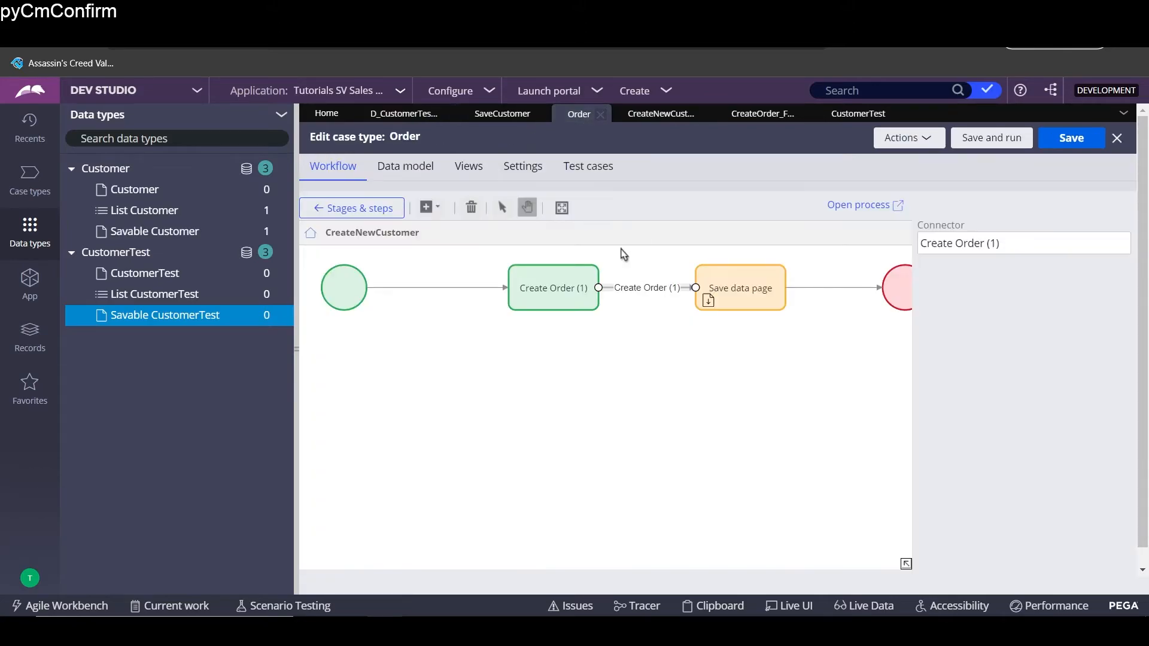
left_click(837, 204)
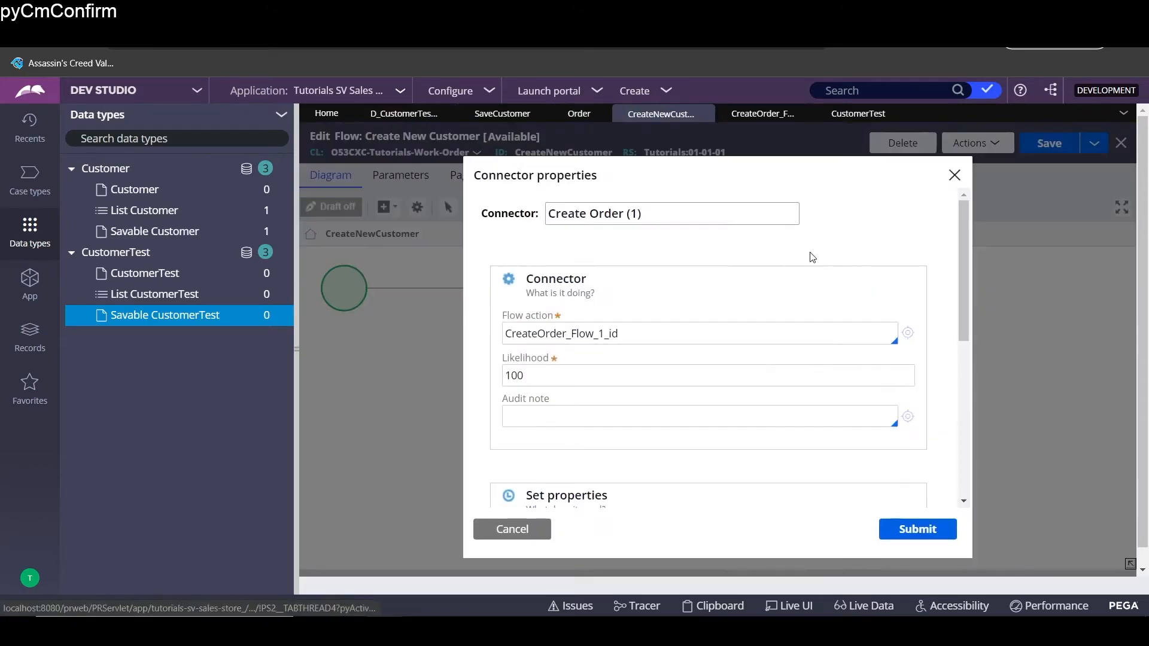
left_click(933, 529)
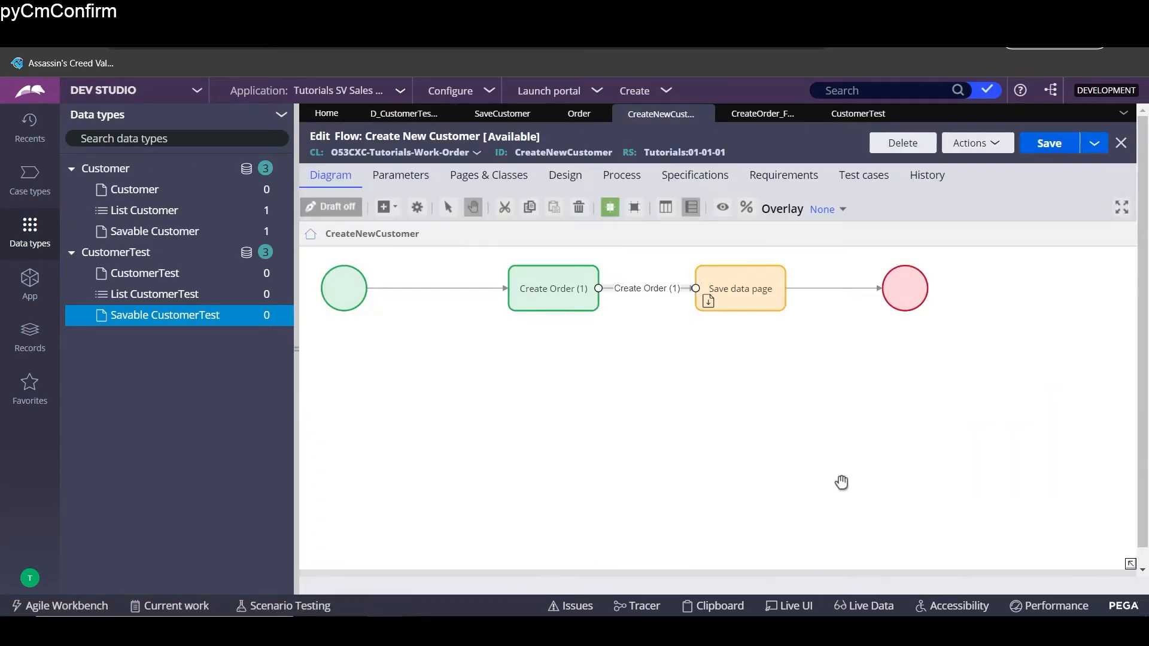
- Change the Save data page step's Data Page Name from D_CustomerTestSavable to D_CustomerSavable
double_click(752, 284)
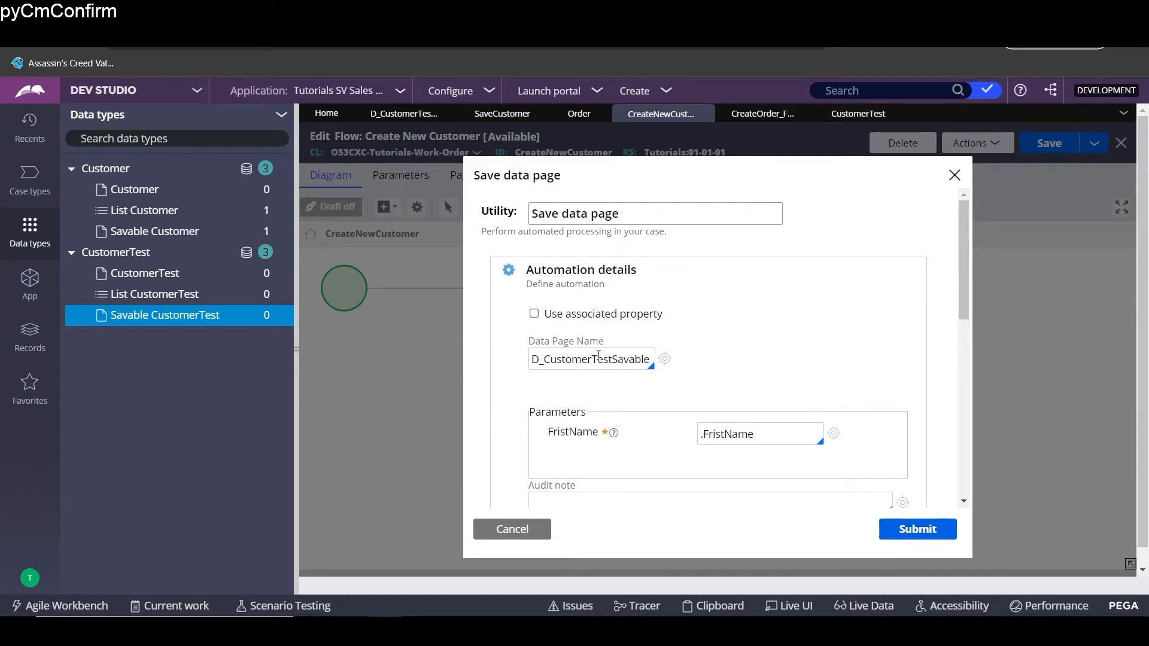
left_click_drag(591, 358, 672, 359)
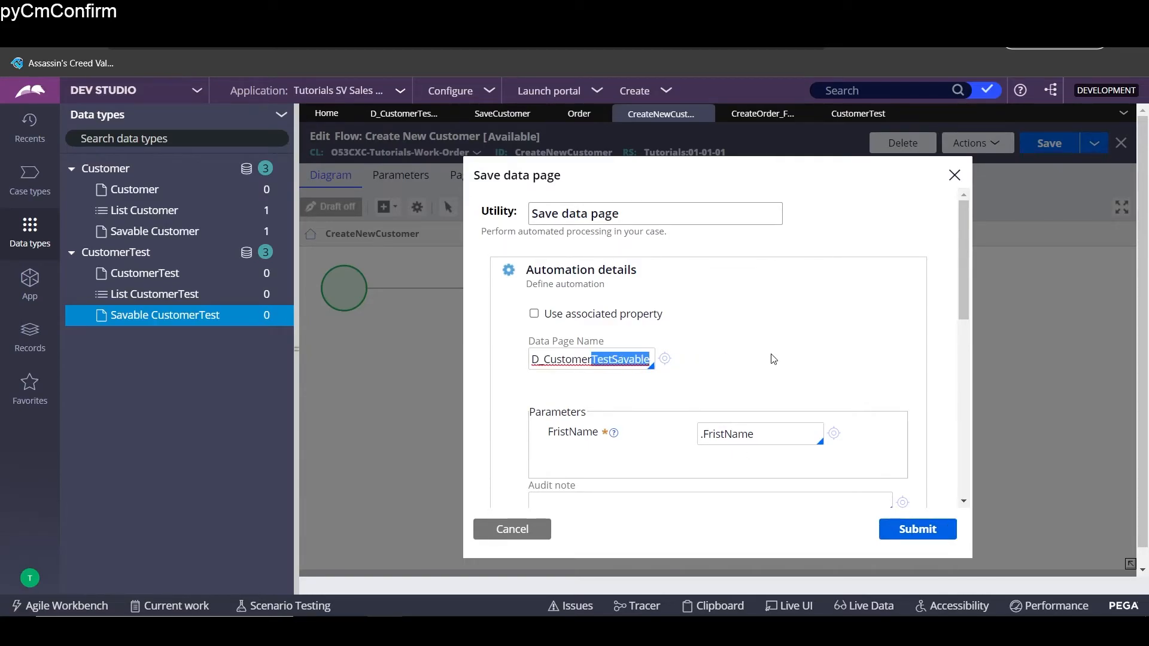
type("+")
key("BackSpace")
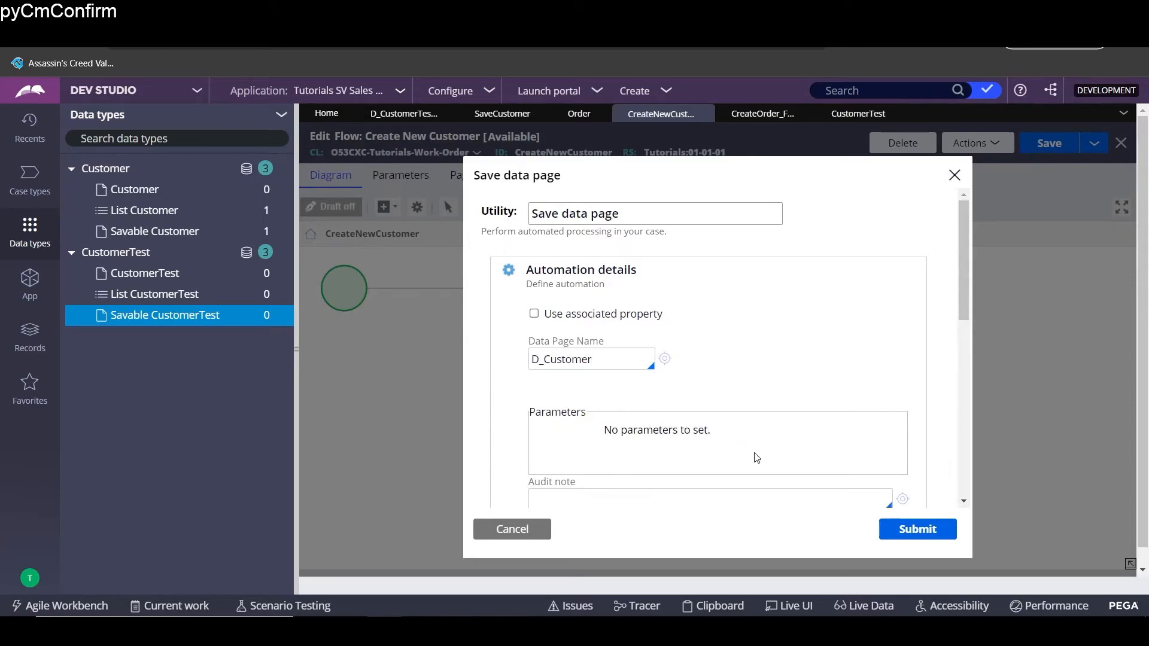
left_click(625, 366)
key("Down")
key("Down")
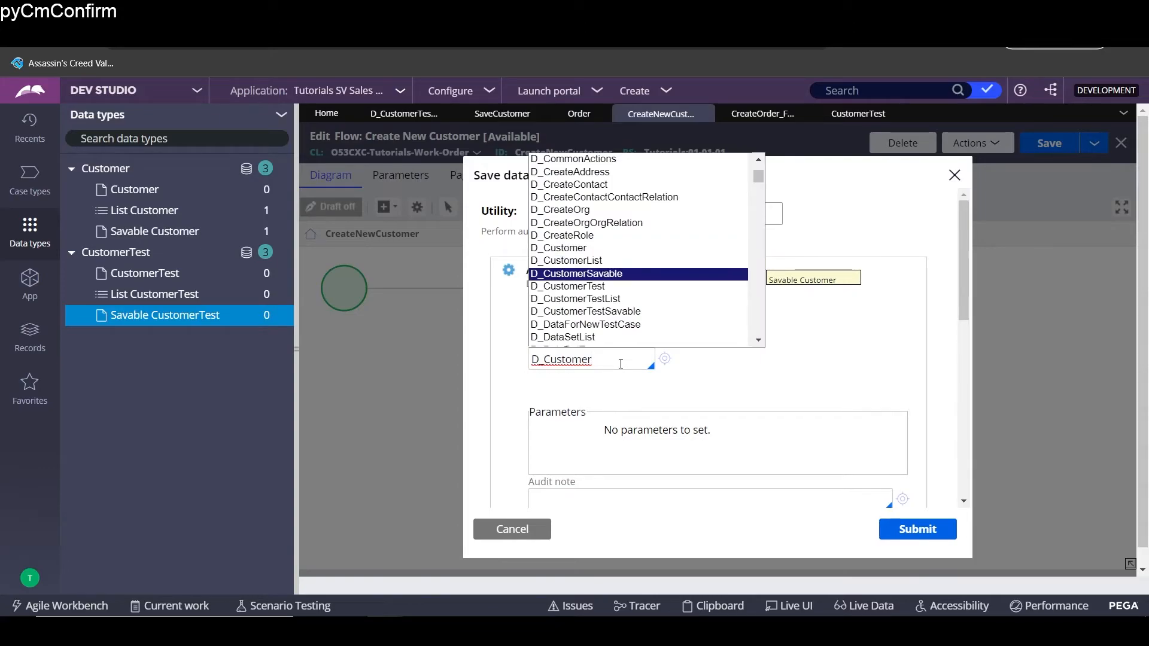
key("Return")
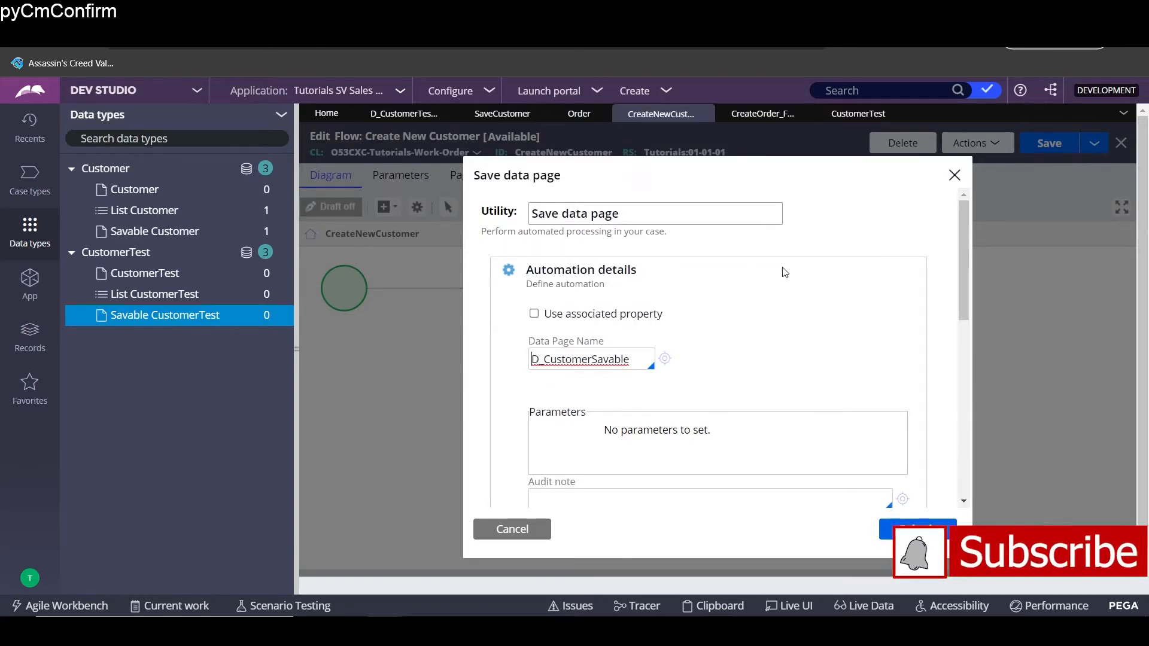
left_click(825, 328)
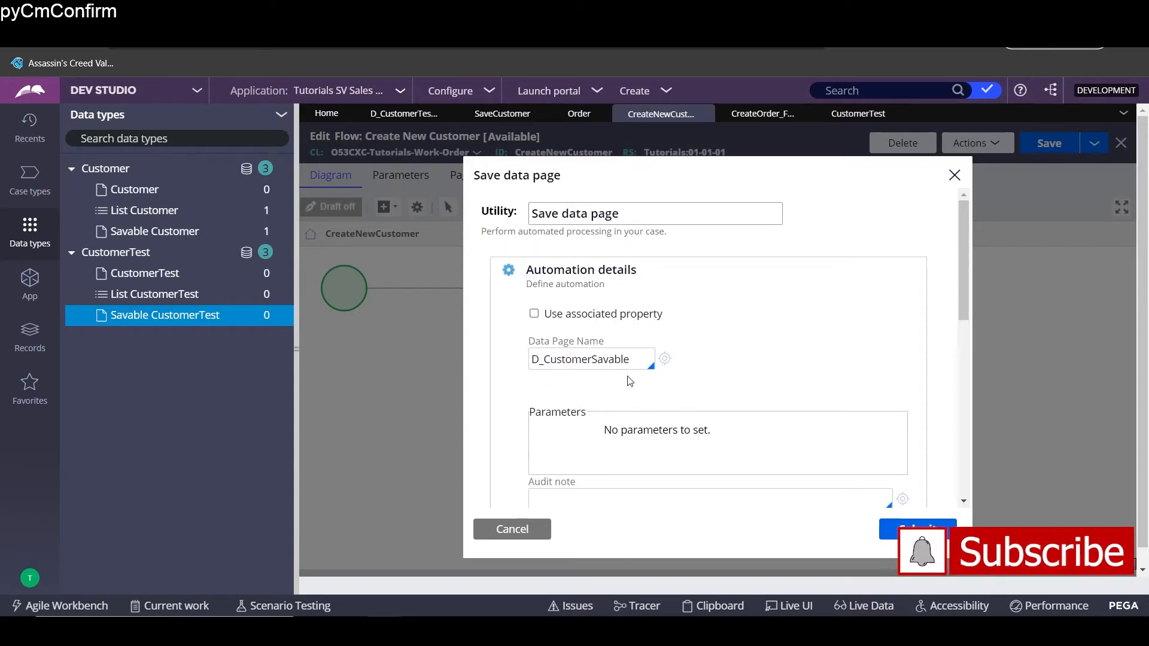
left_click(665, 359)
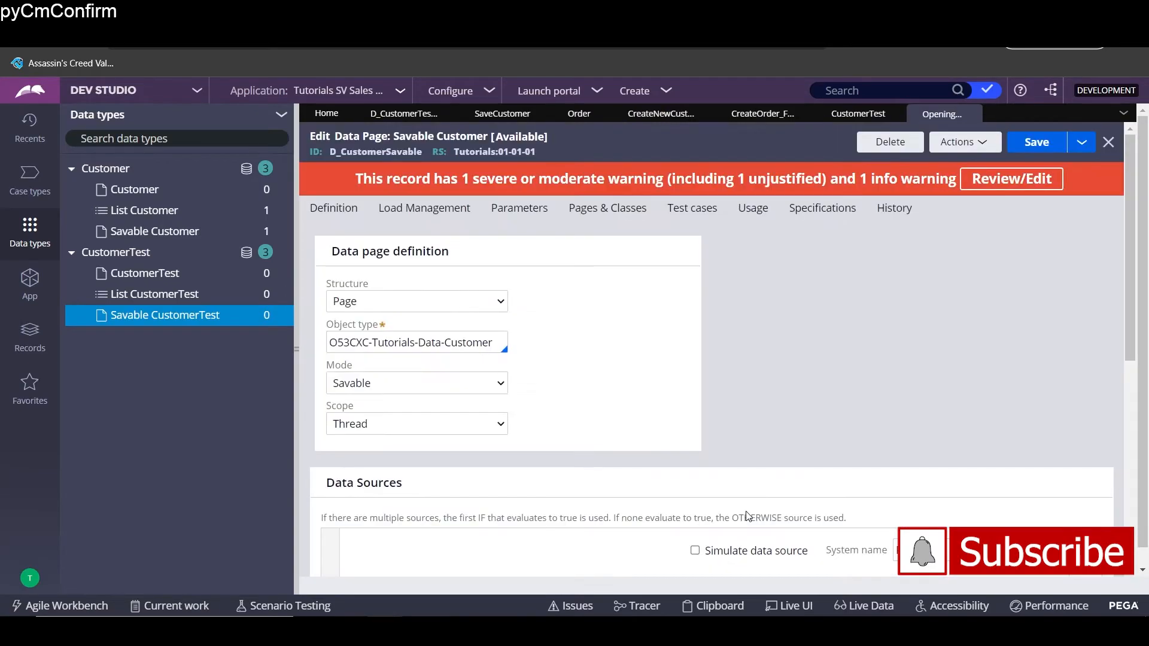
- Open SaveCustomerData and delete its FristName and LastName test assignments
scroll(719, 421, "down", 3)
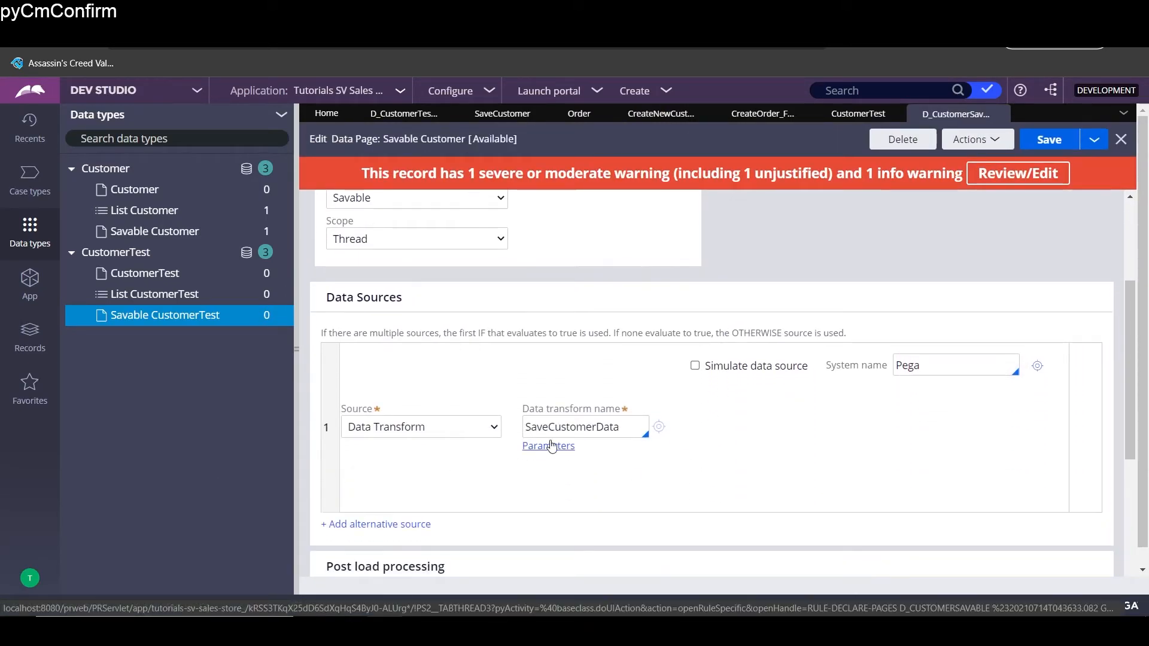
scroll(675, 448, "down", 5)
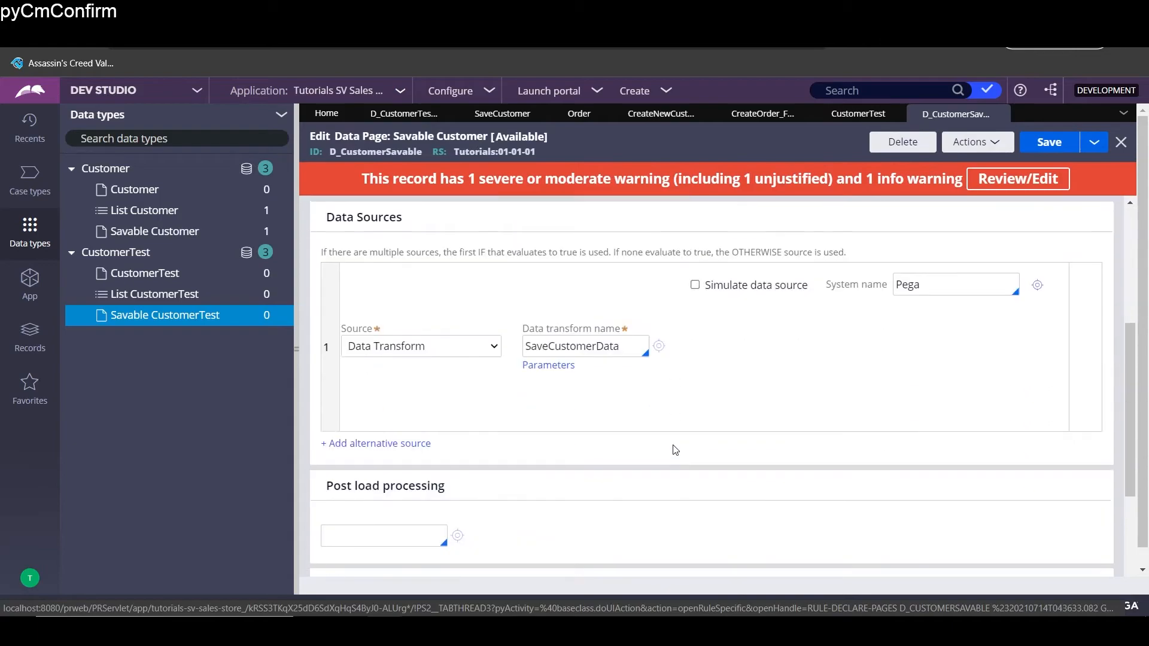
scroll(674, 459, "down", 3)
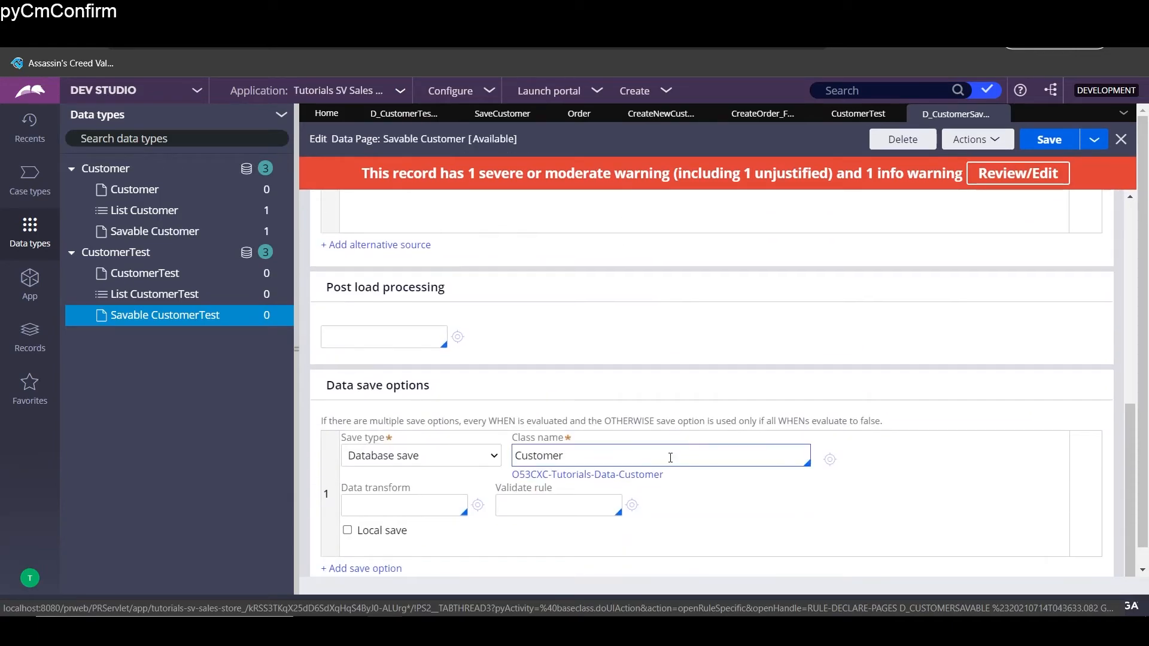
scroll(679, 569, "up", 7)
scroll(615, 570, "down", 2)
left_click(661, 454)
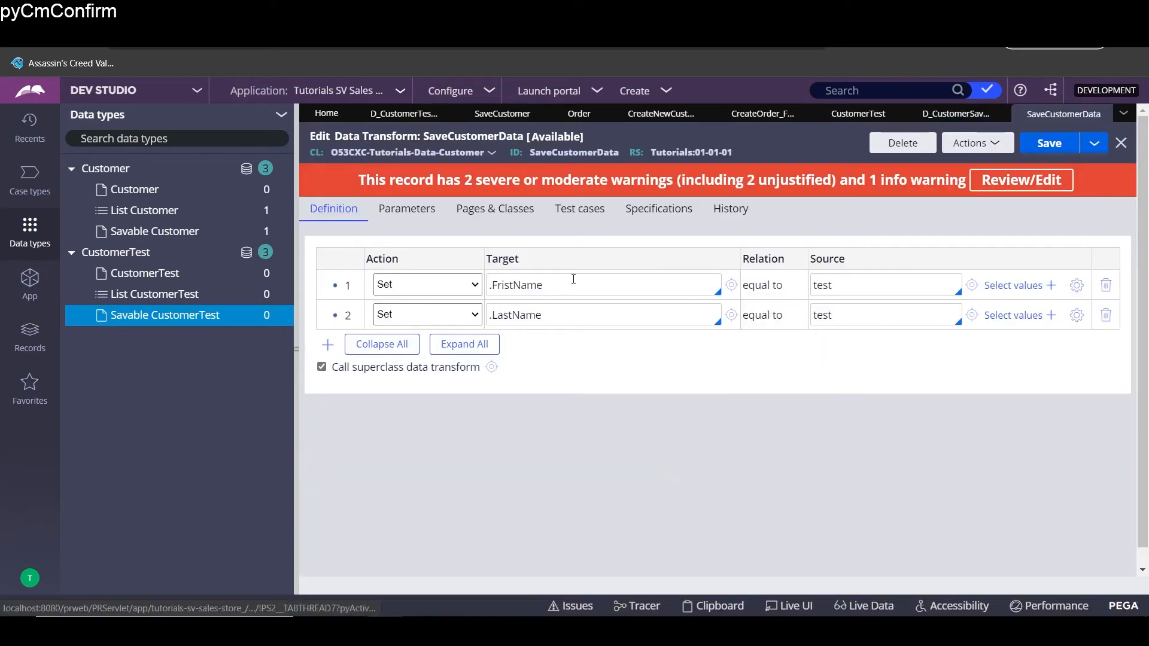
left_click(1105, 286)
left_click(1105, 286)
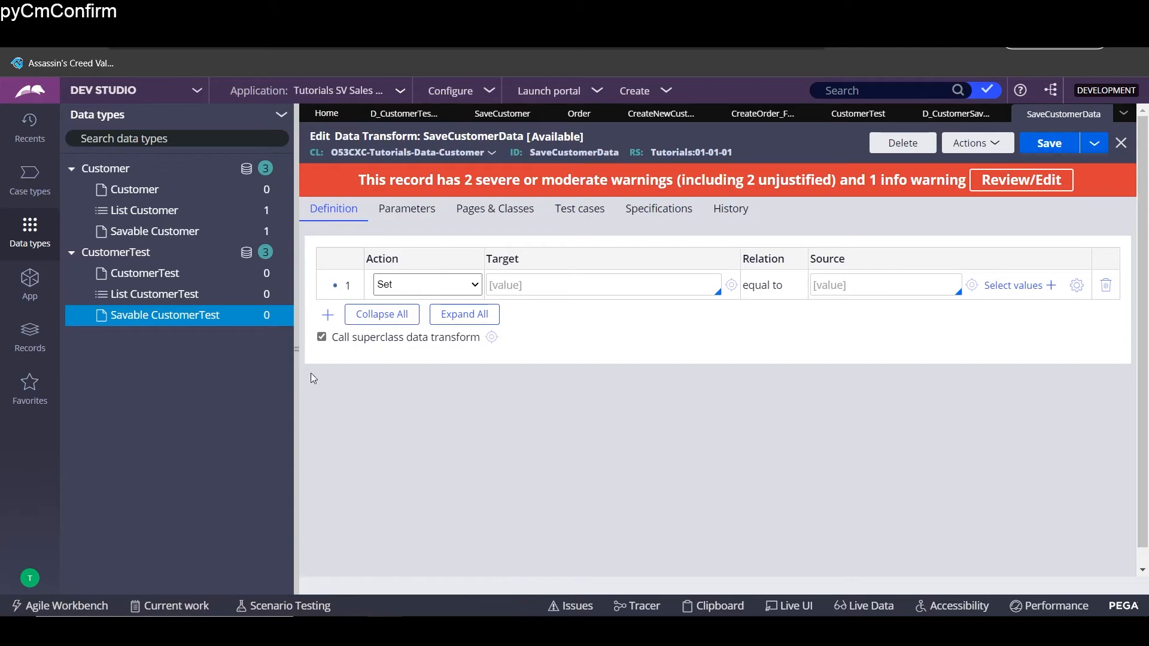
- Declare a pyWorkPage page on the transform's Pages & Classes tab
left_click(501, 210)
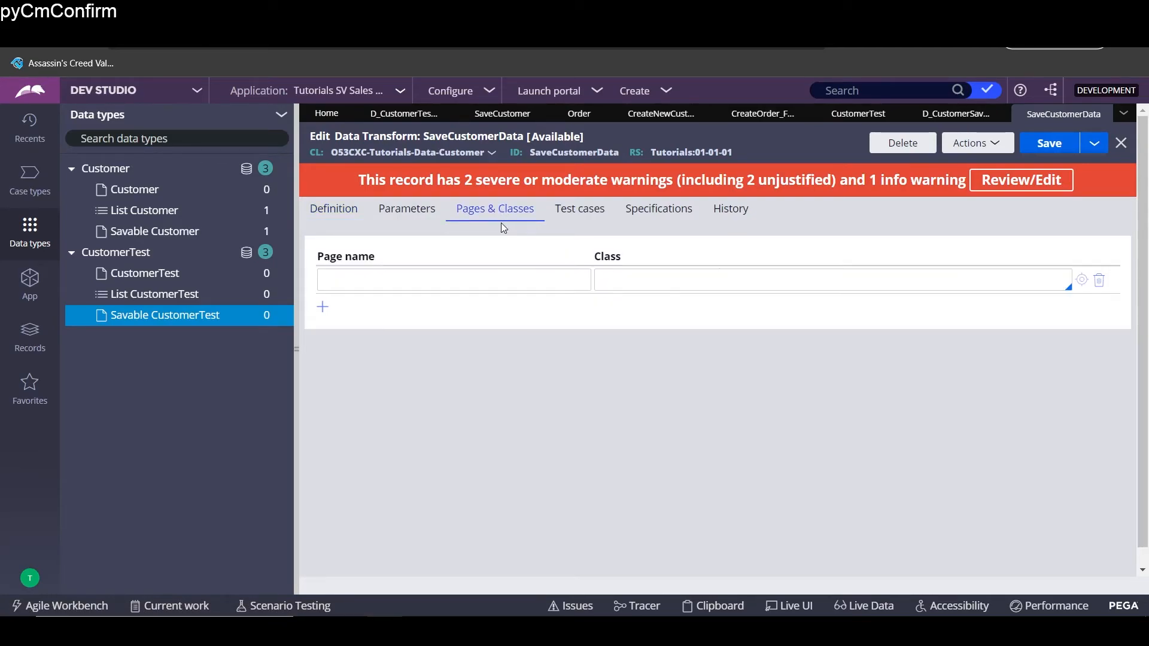
left_click(483, 280)
type("pyWo")
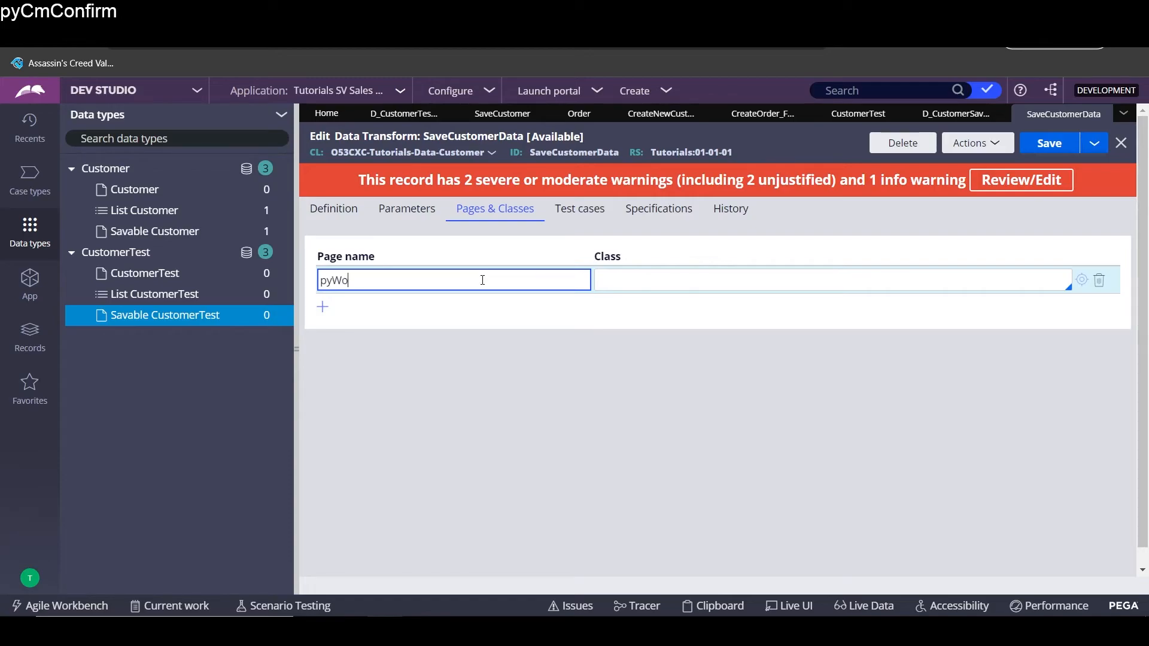
key("BackSpace")
key("BackSpace")
type("kPage")
key("Tab")
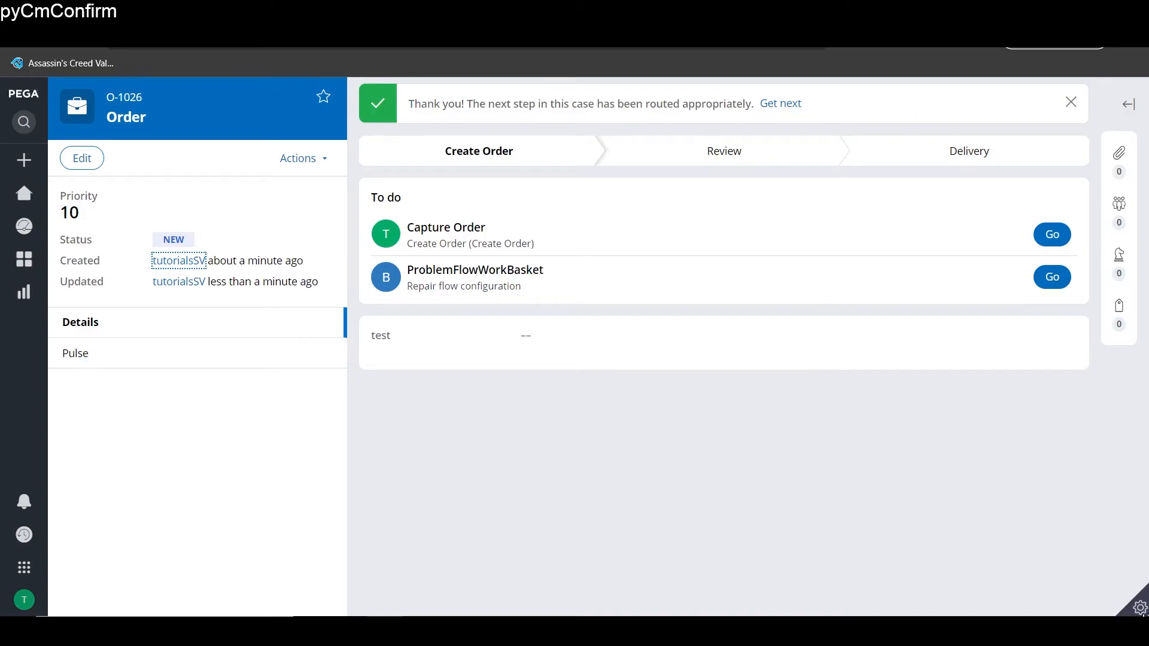
- Open the Clipboard and widen the tree to read pyWorkPage's class on thread O-1026
left_click(964, 606)
scroll(33, 443, "down", 15)
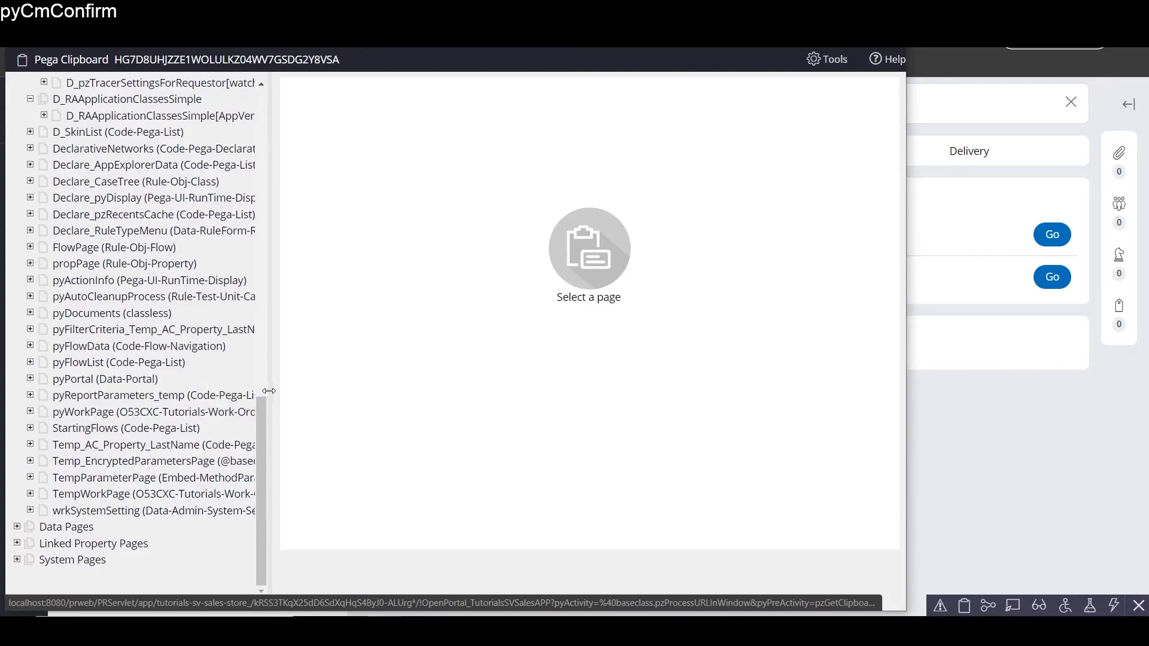
left_click_drag(268, 390, 396, 391)
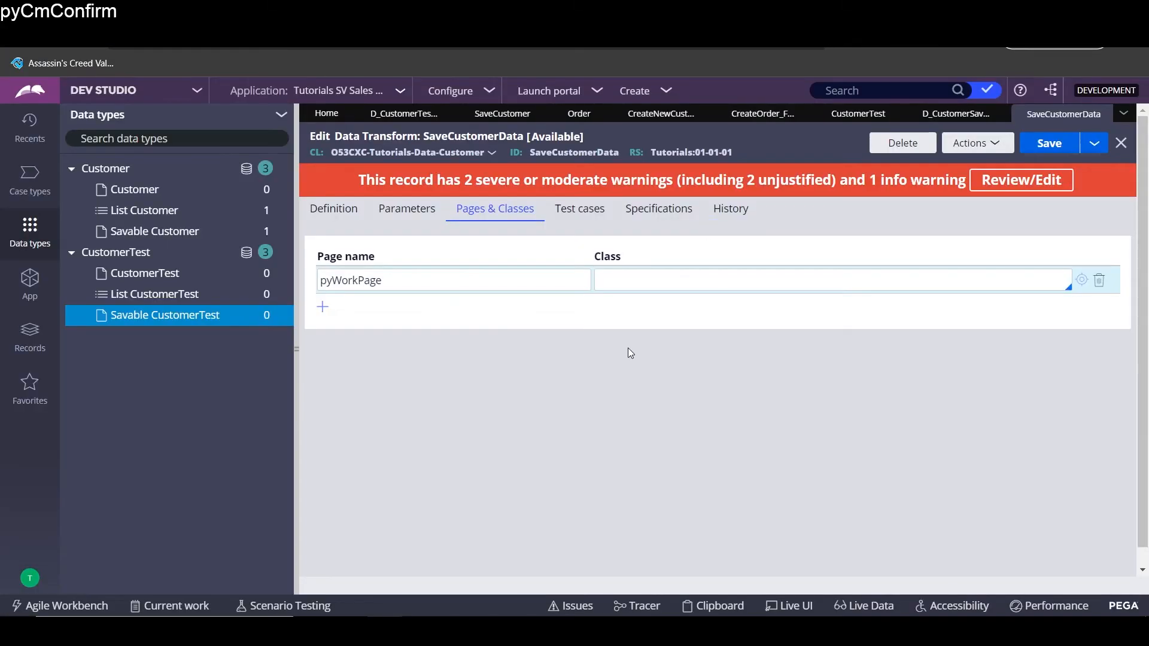
- Set pyWorkPage's class to O53CXC-Tutorials-Work-Order and map .FristName from pyWorkPage.FirstName
type("O53CXC-Tutorials-Work-Order")
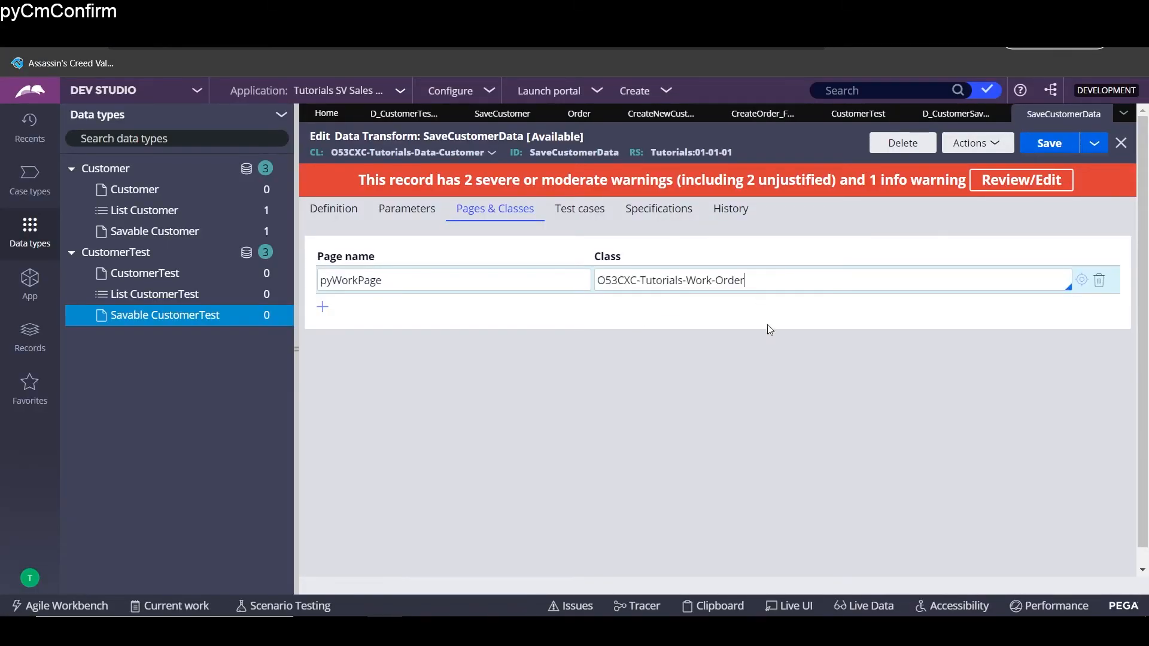
left_click(334, 210)
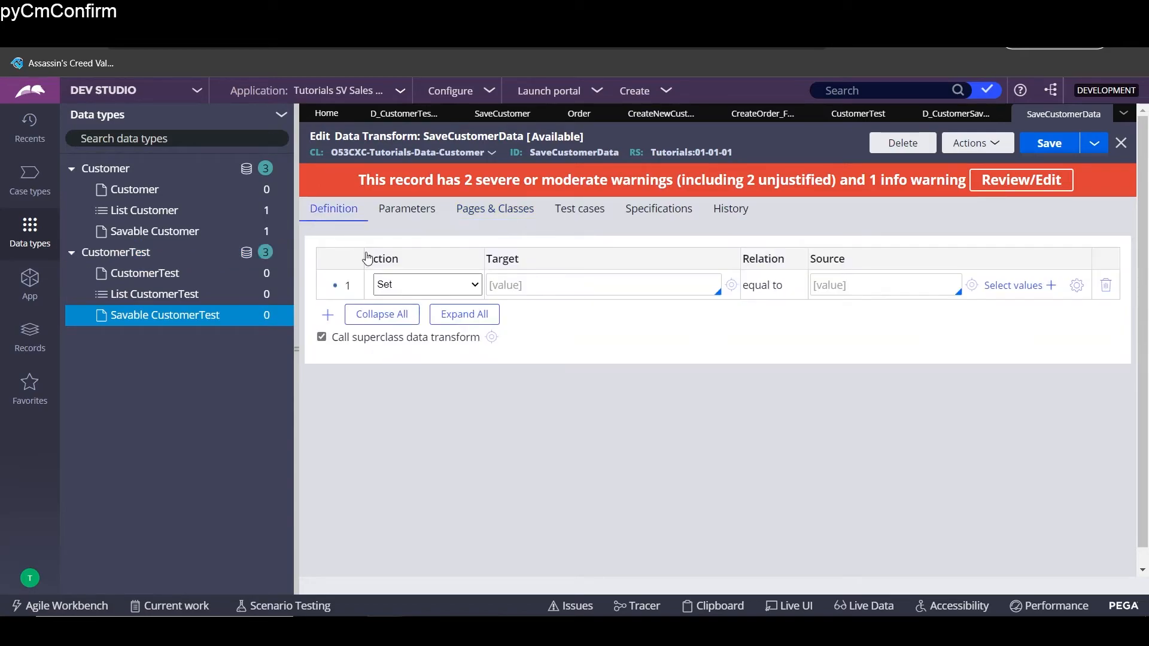
left_click(623, 291)
type(".")
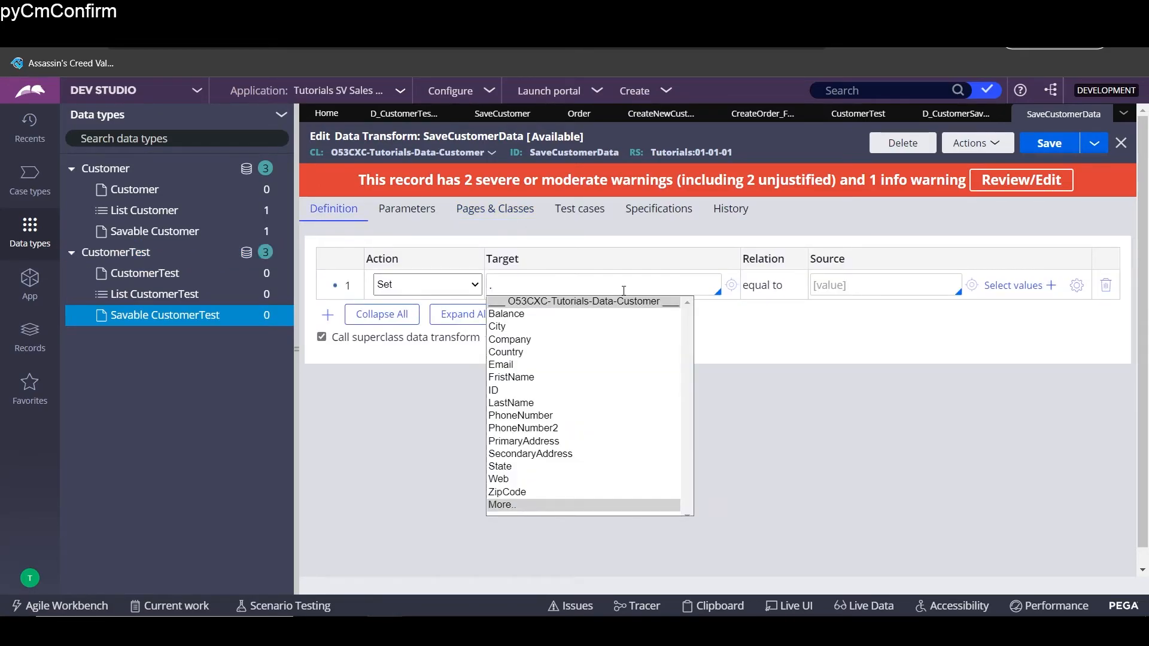
key("Down")
key("Down")
key("Down")
key("Down")
key("Down")
key("Down")
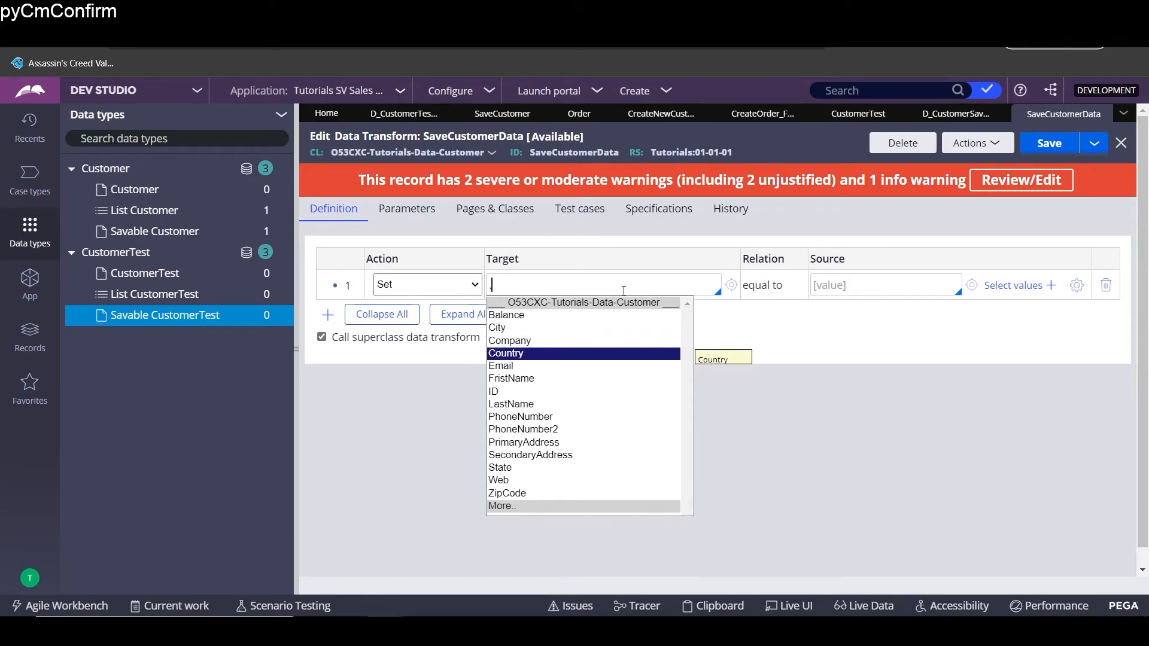
key("Return")
left_click(855, 289)
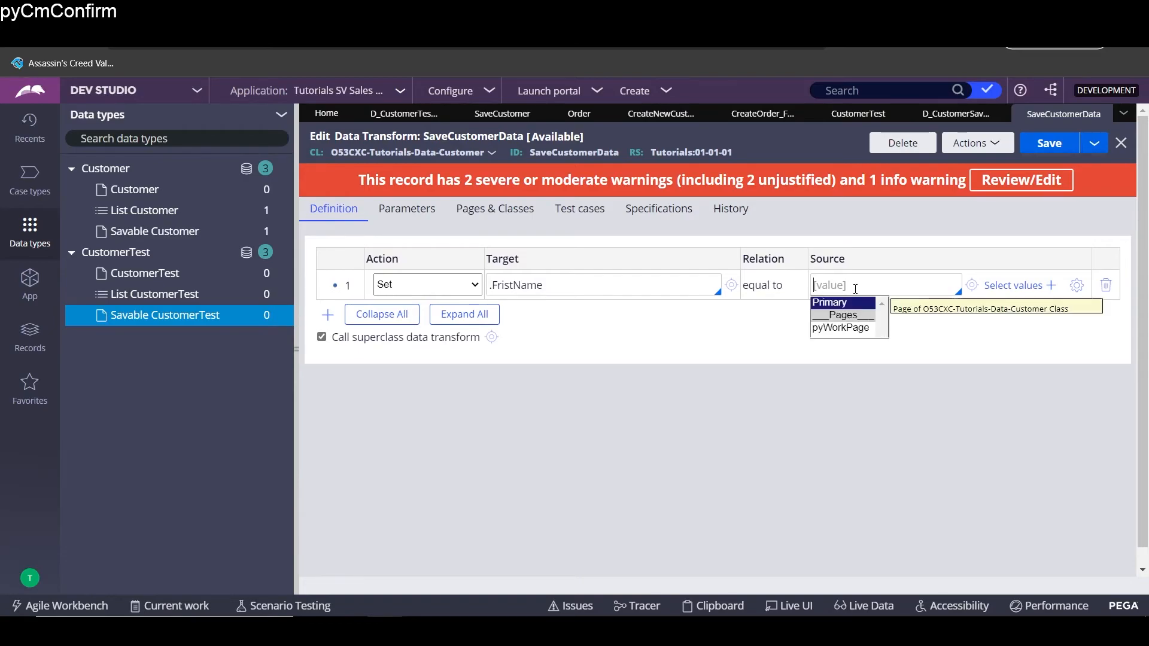
key("Return")
type(".")
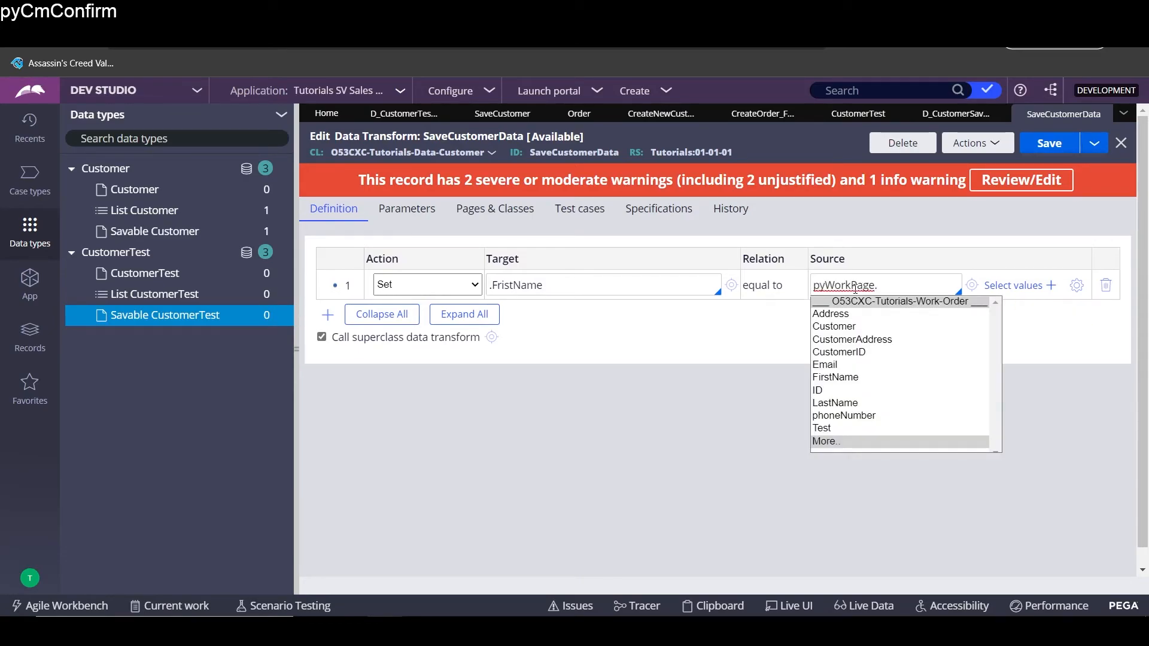
type(".")
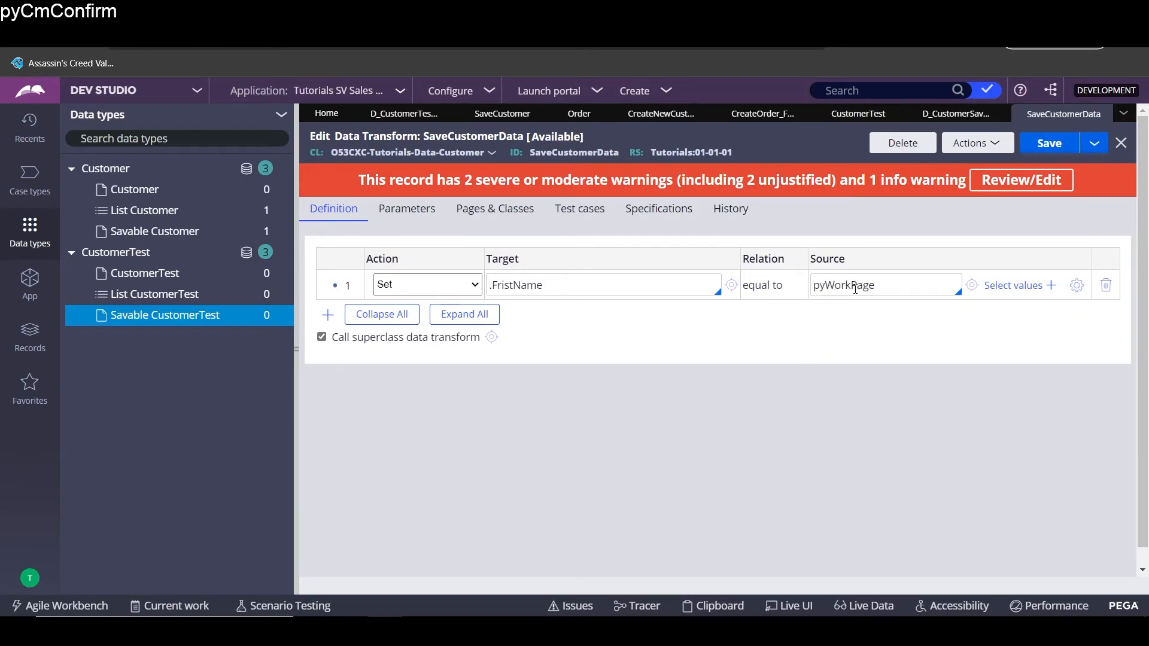
type(".")
key("Down")
key("Down")
key("Down")
key("Down")
key("Down")
key("Down")
key("Down")
key("Down")
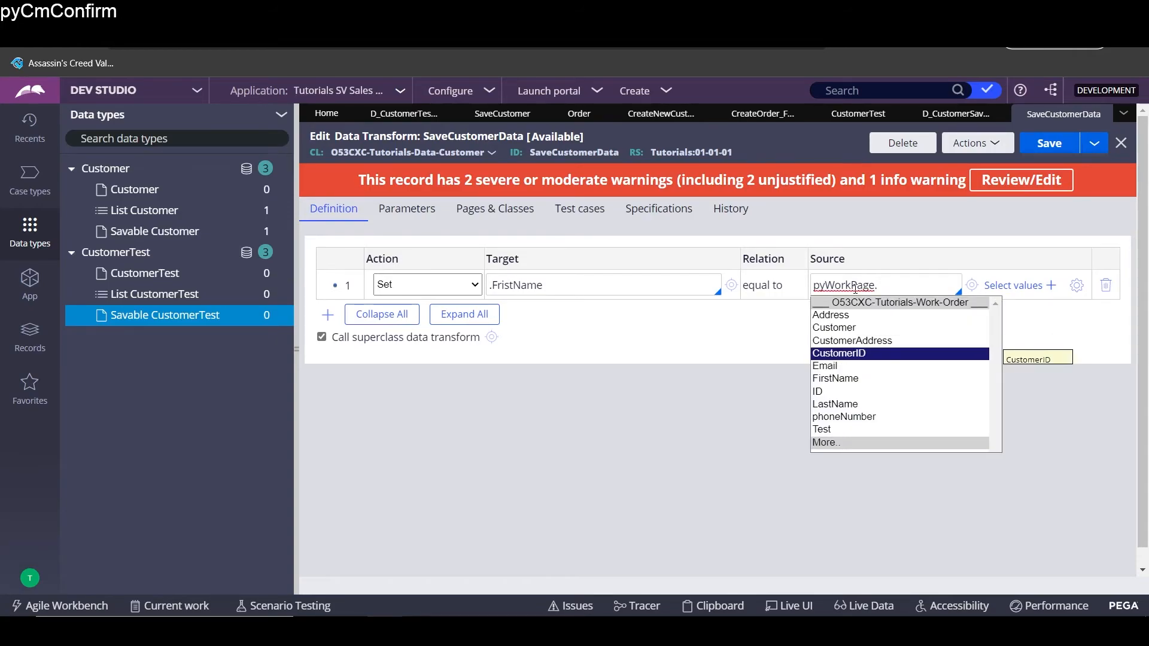
key("Up")
key("Up")
key("Return")
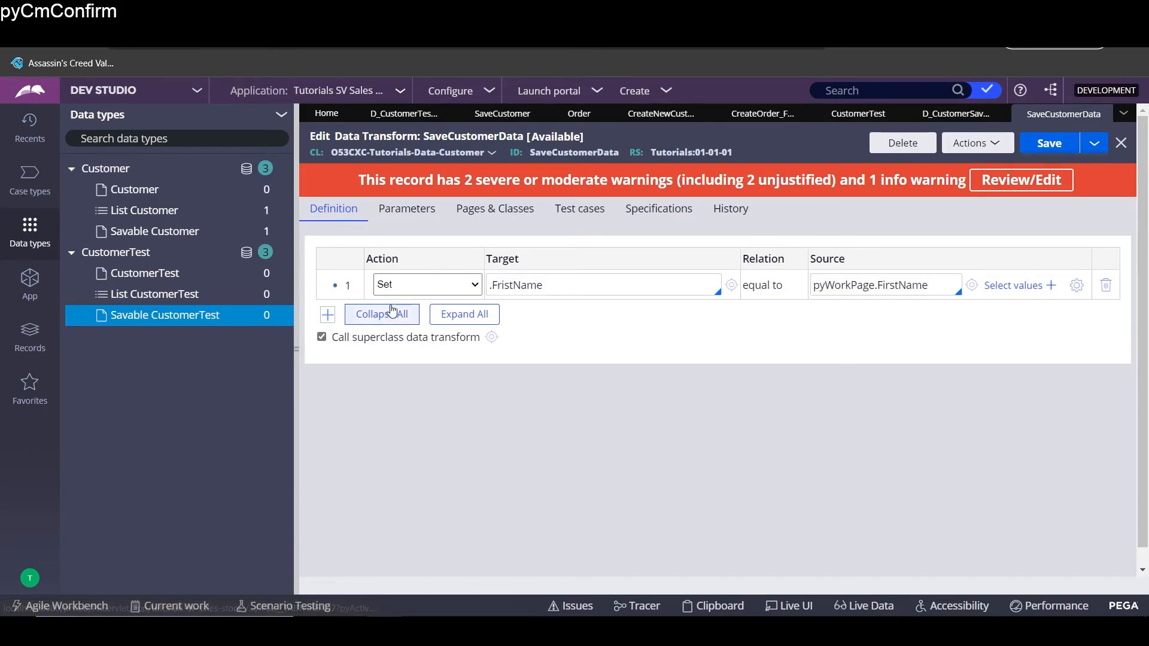
- Add a second mapping row, start its target property, and save the transform
left_click(327, 314)
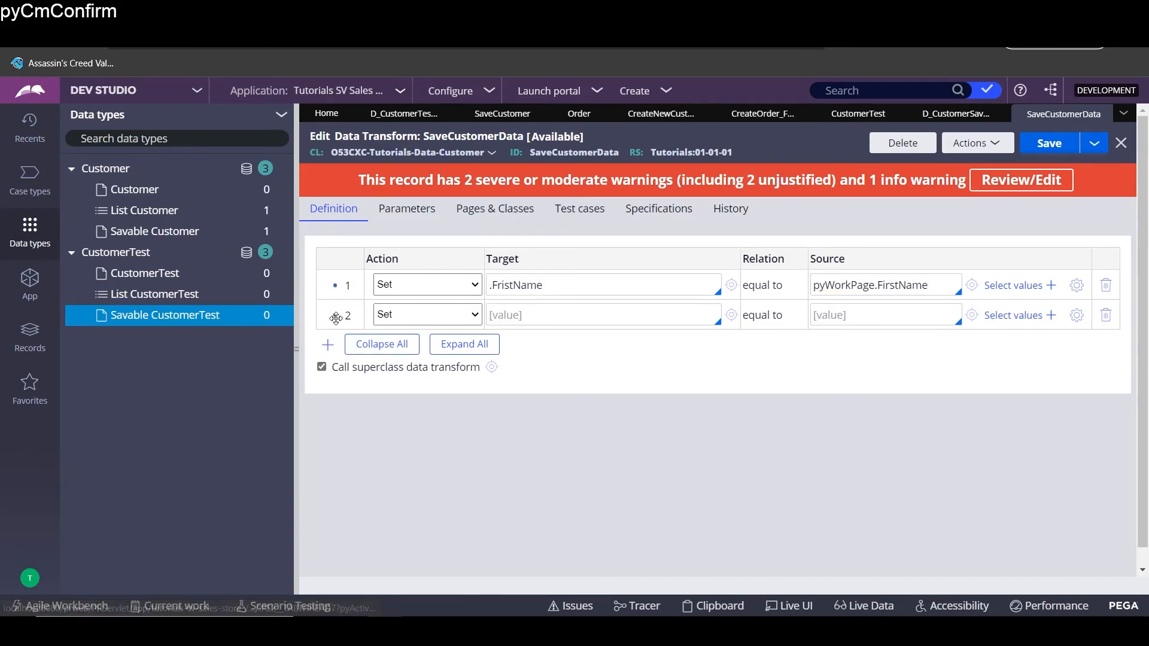
left_click(537, 320)
type(".LastName")
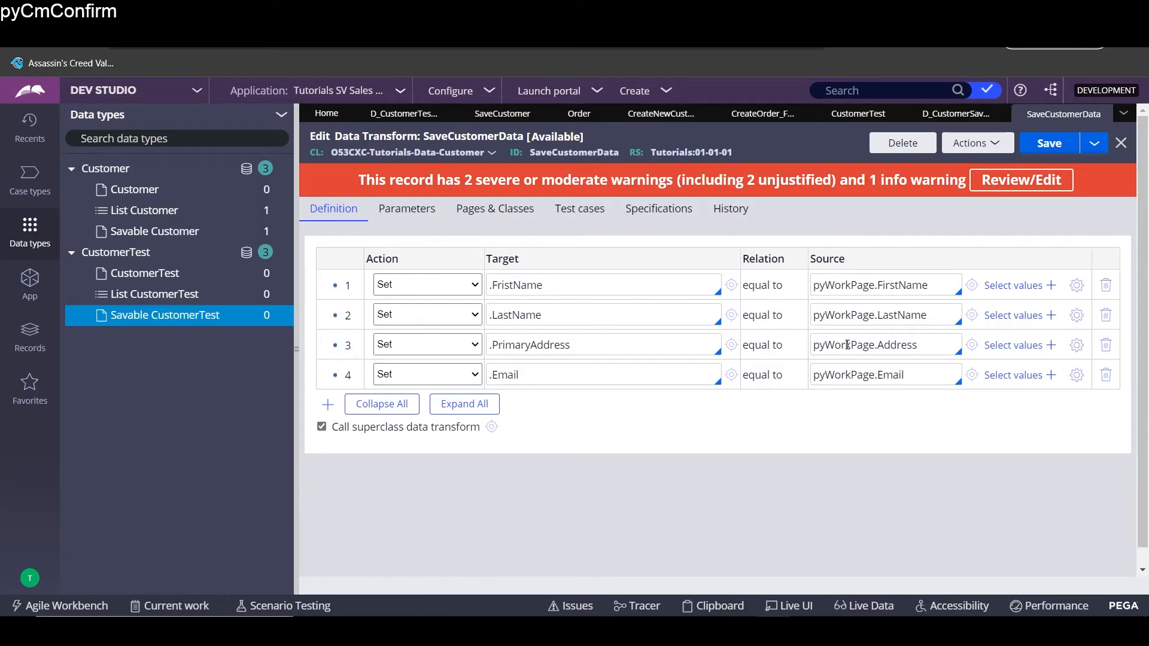
left_click(1049, 143)
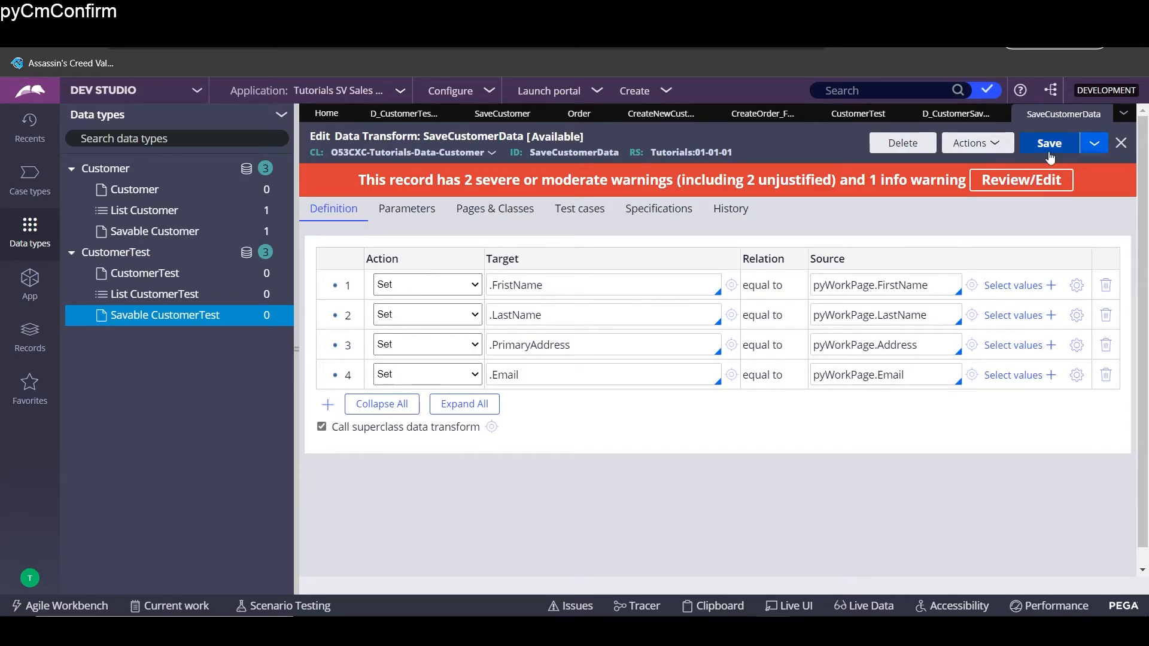
- Add a fifth row mapping .PhoneNumber from pyWorkPage.phoneNumber, then save the transform
left_click(327, 396)
type(".")
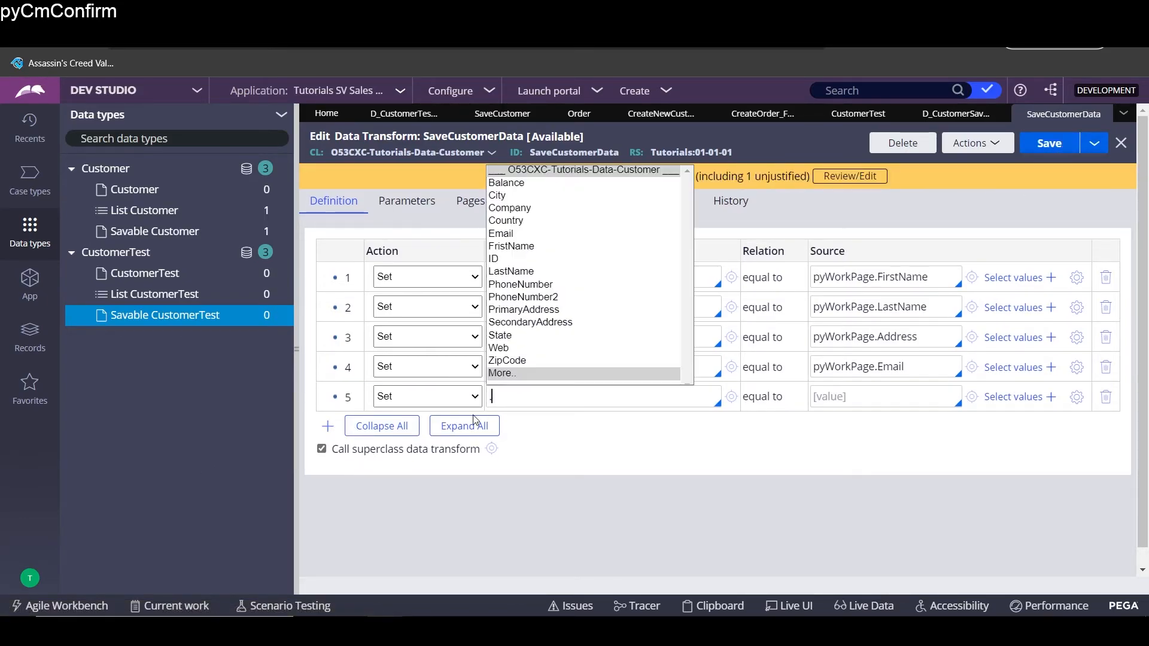
key("Down")
key("Down")
key("Down")
key("Down")
key("Down")
key("Down")
key("Up")
key("Up")
key("Up")
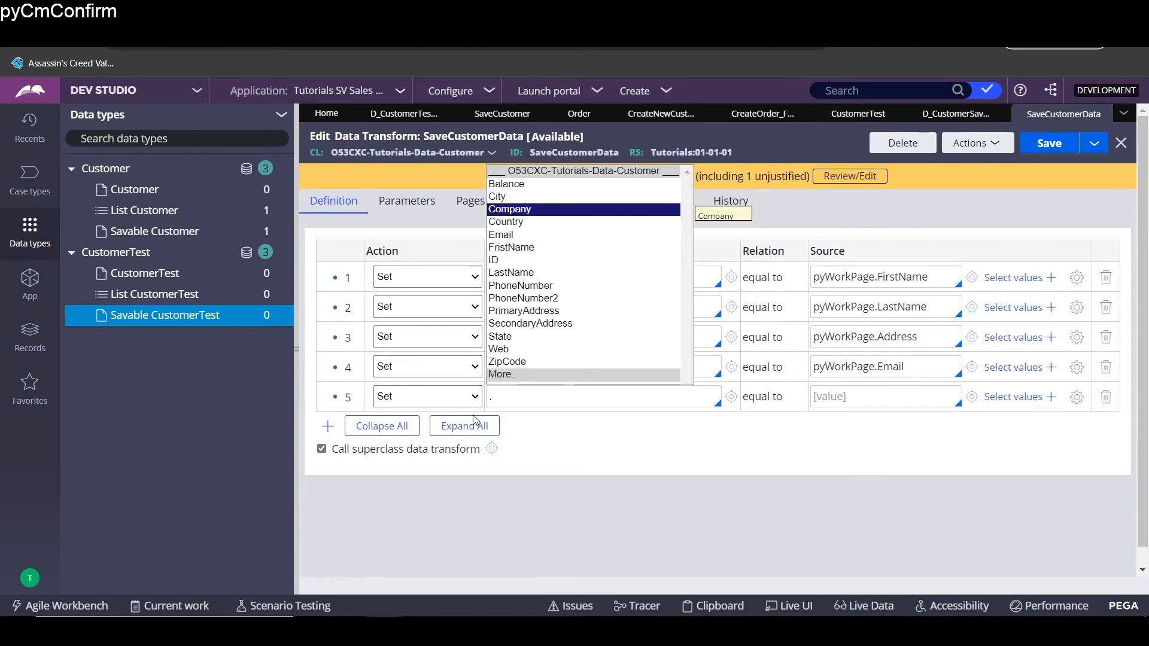
key("Down")
key("Down")
key("Down")
key("Down")
key("Down")
key("Down")
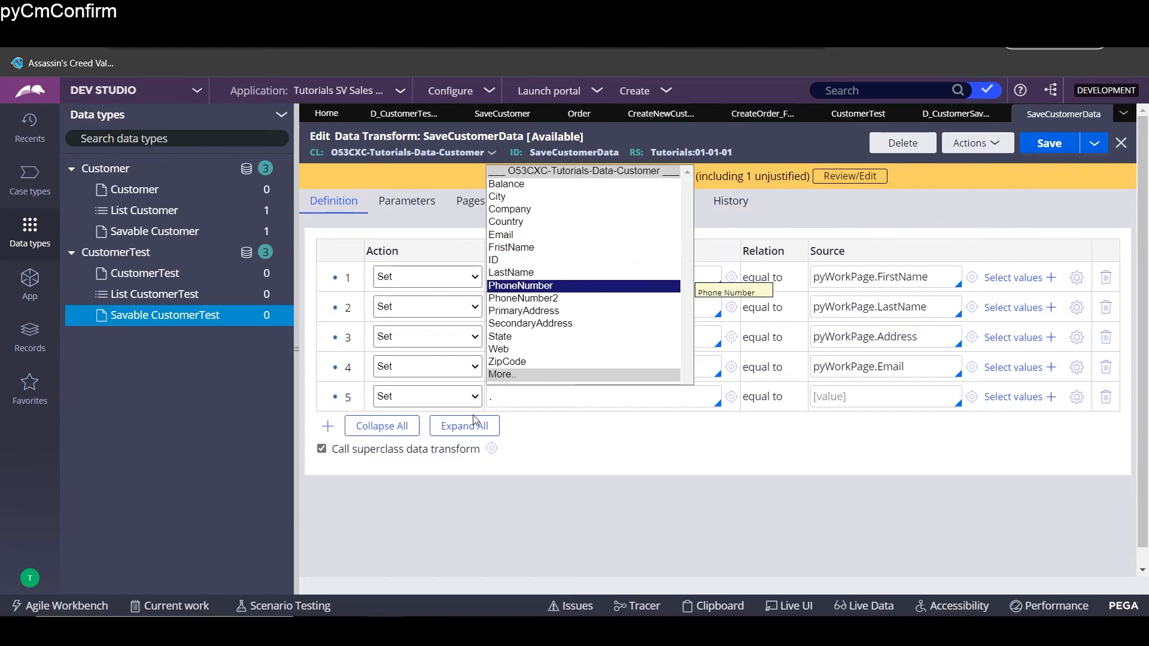
key("Return")
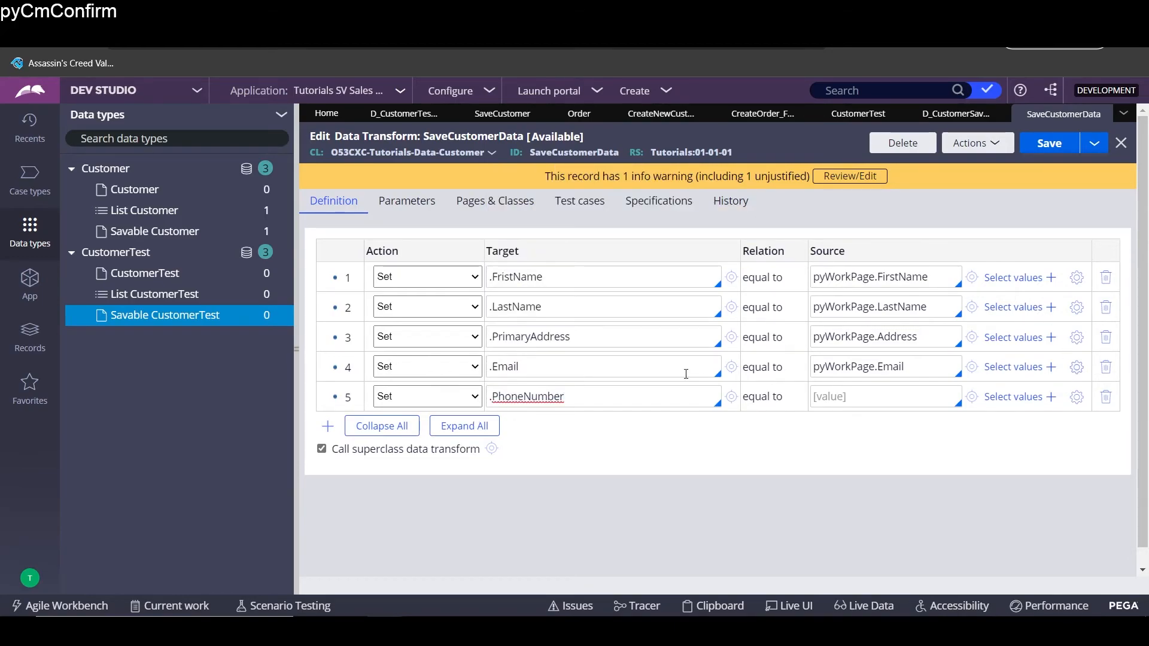
left_click(832, 398)
key("Down")
key("Down")
key("Down")
key("Return")
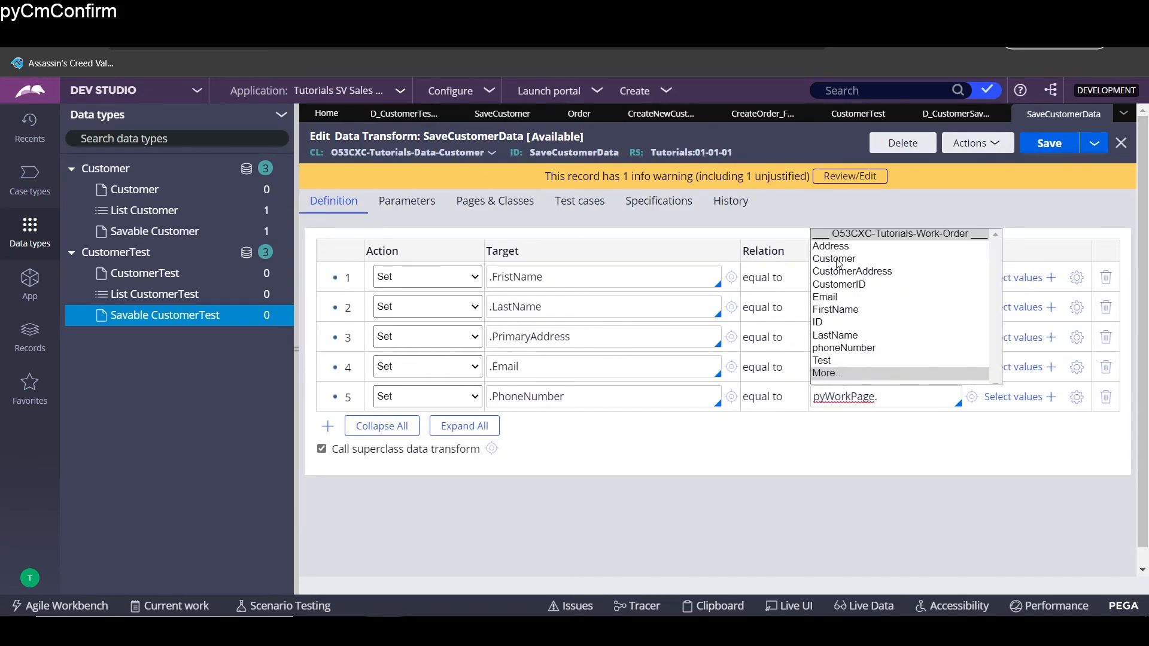
left_click(870, 350)
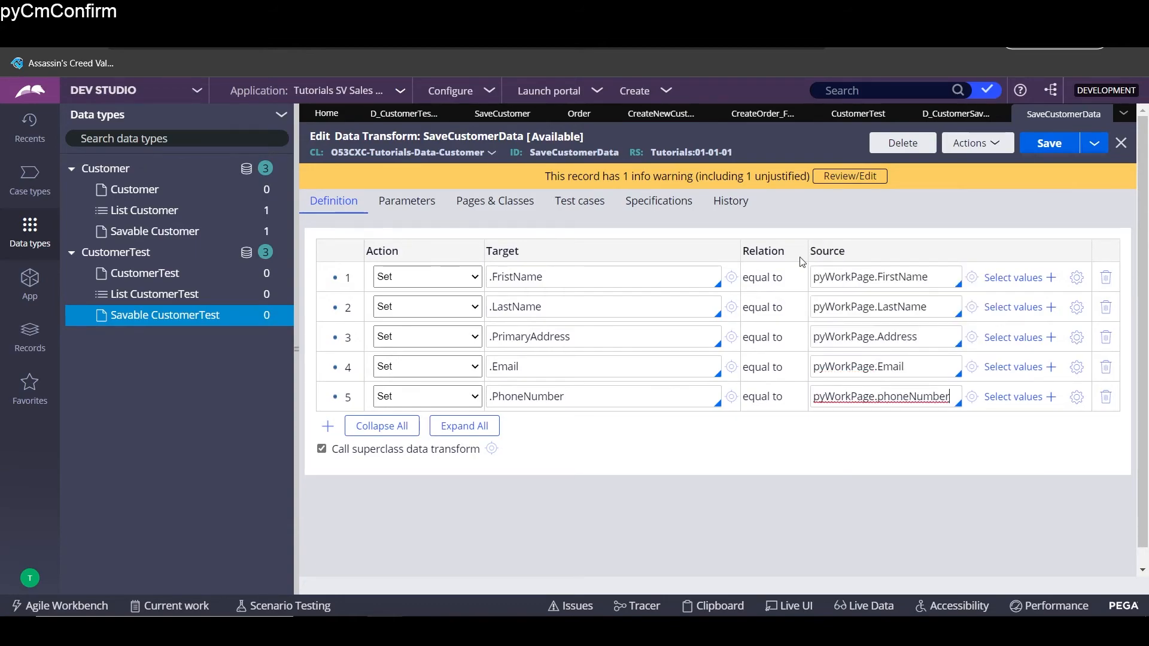
left_click(1054, 144)
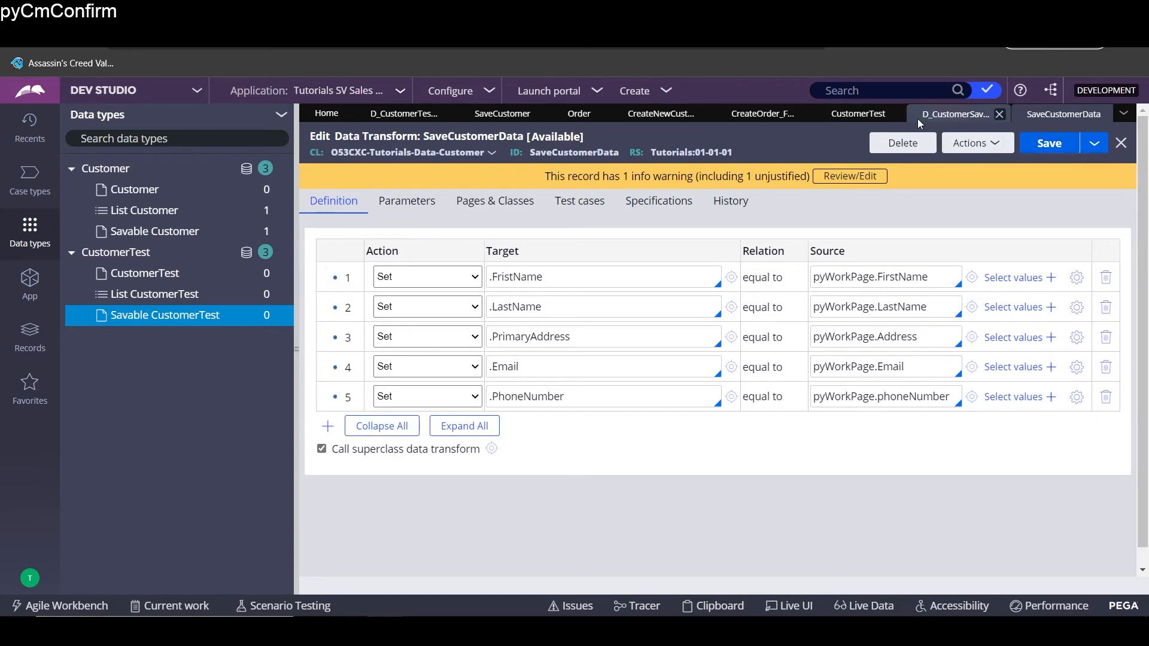
left_click(1110, 114)
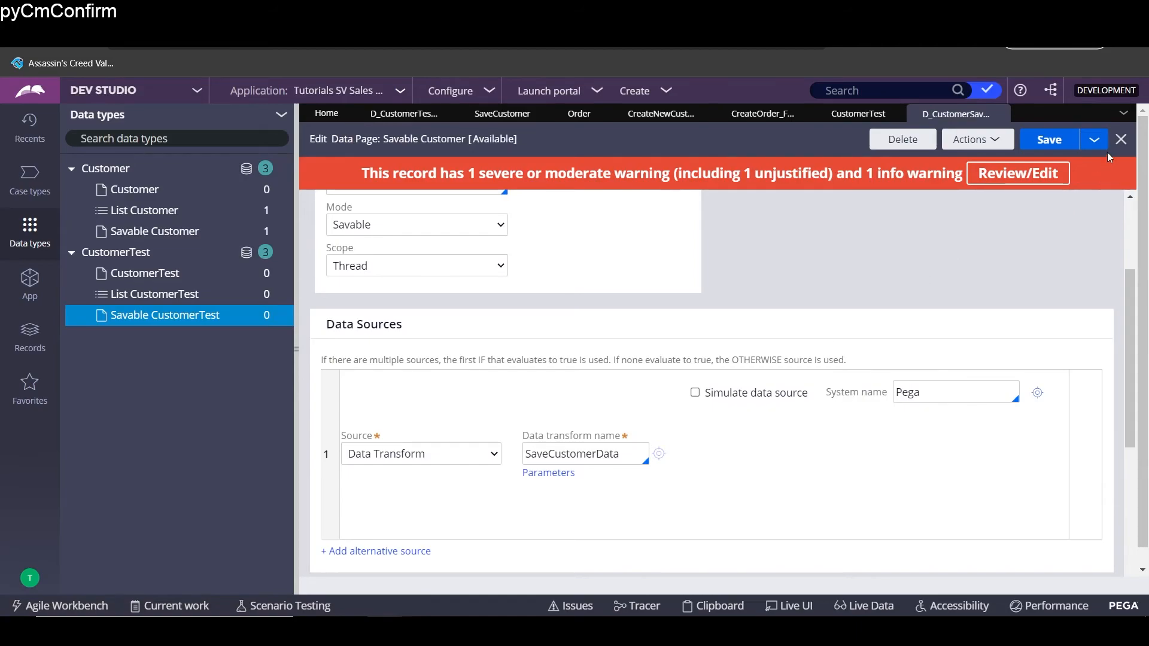
scroll(859, 357, "up", 3)
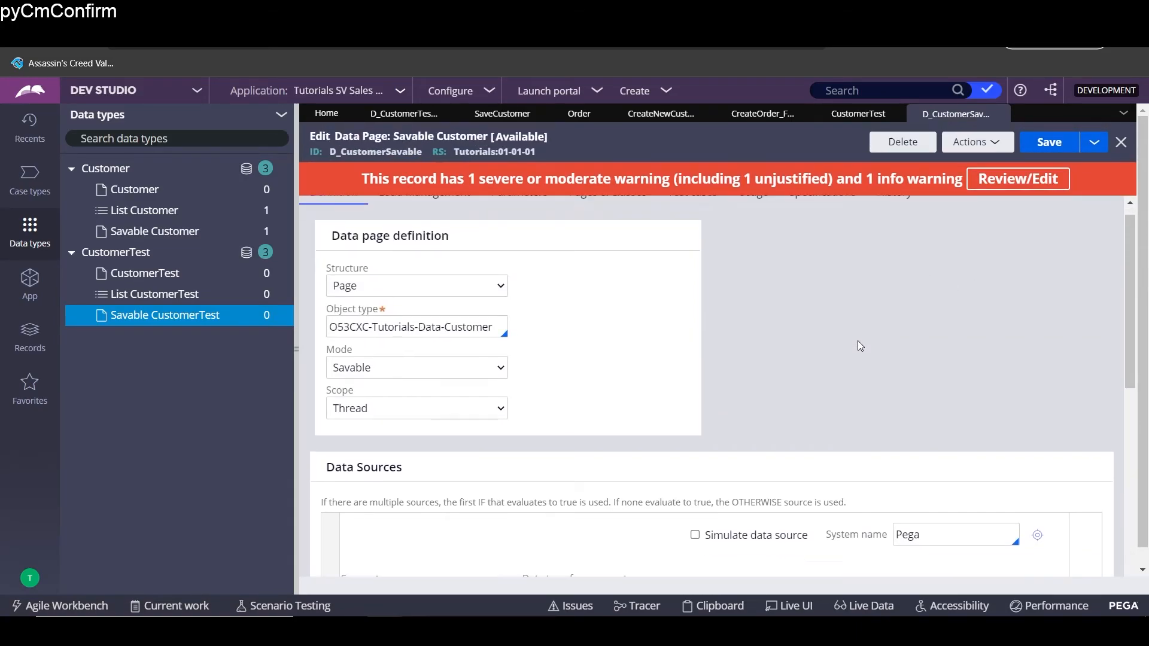
scroll(858, 344, "down", 5)
scroll(867, 349, "up", 3)
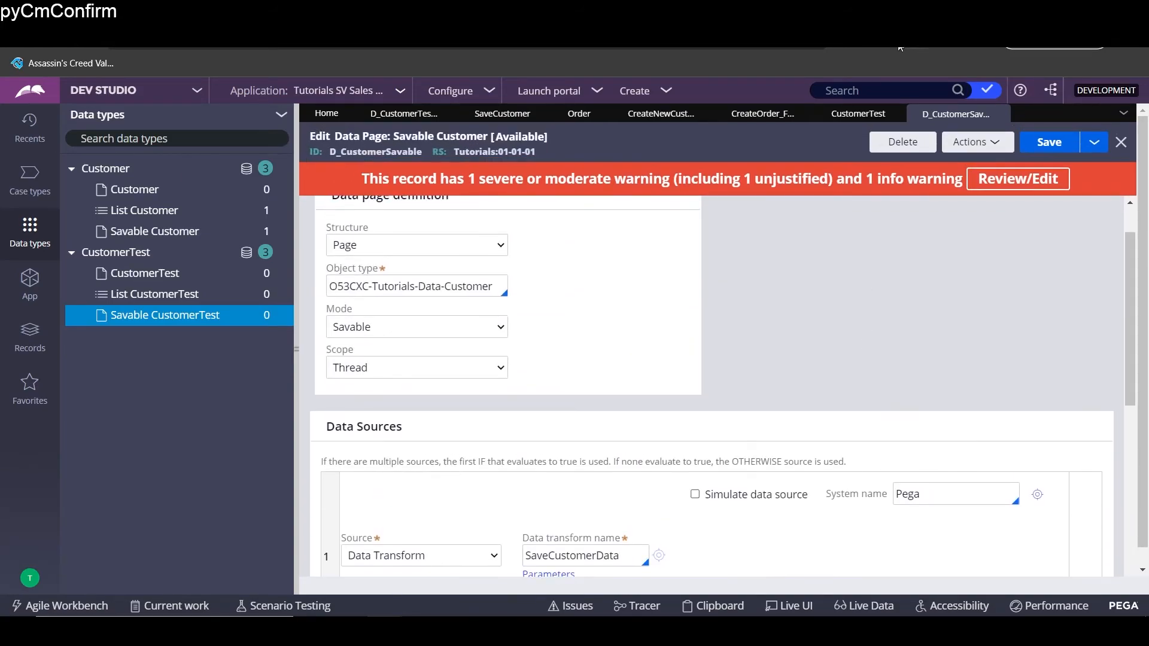
left_click(847, 120)
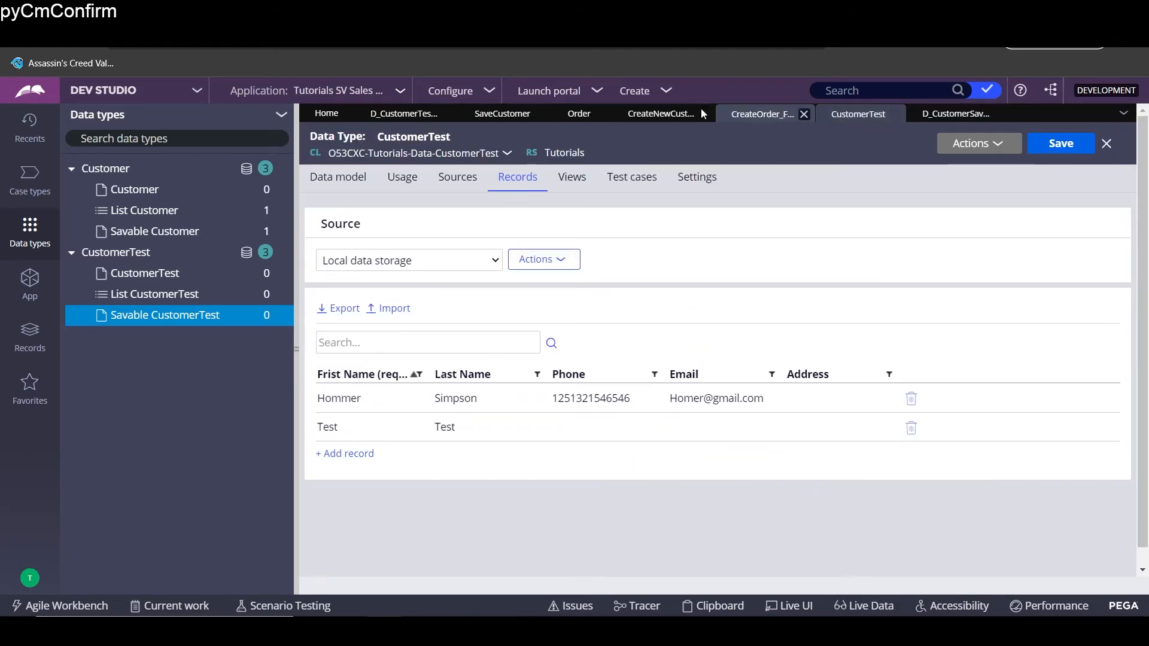
left_click(578, 113)
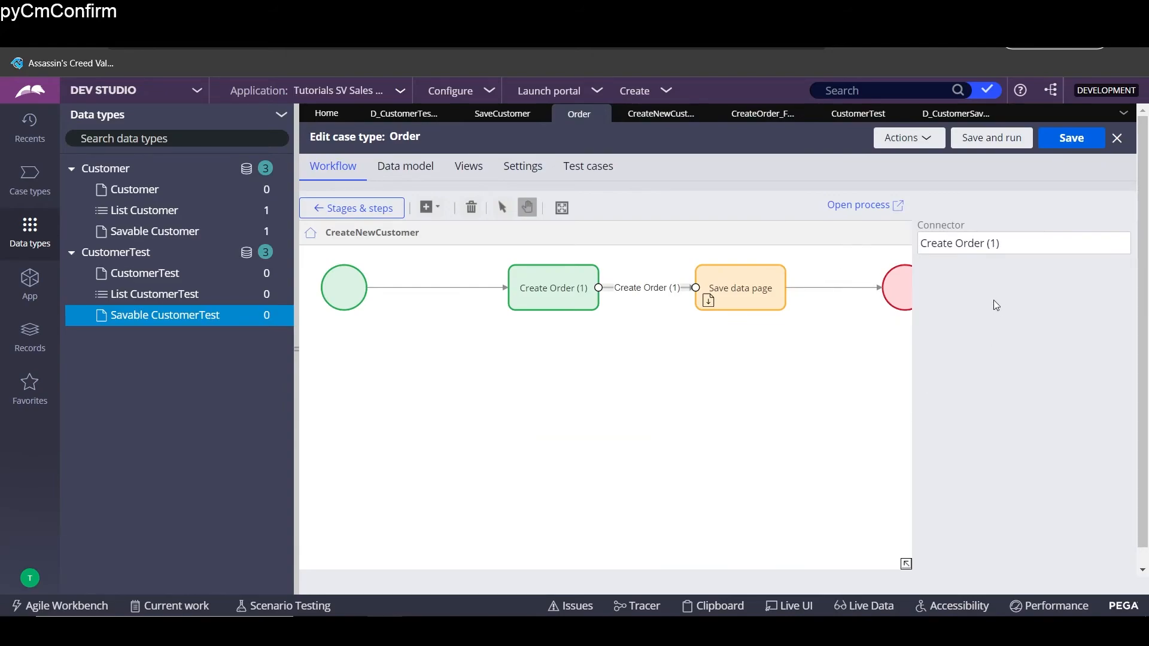
left_click(657, 122)
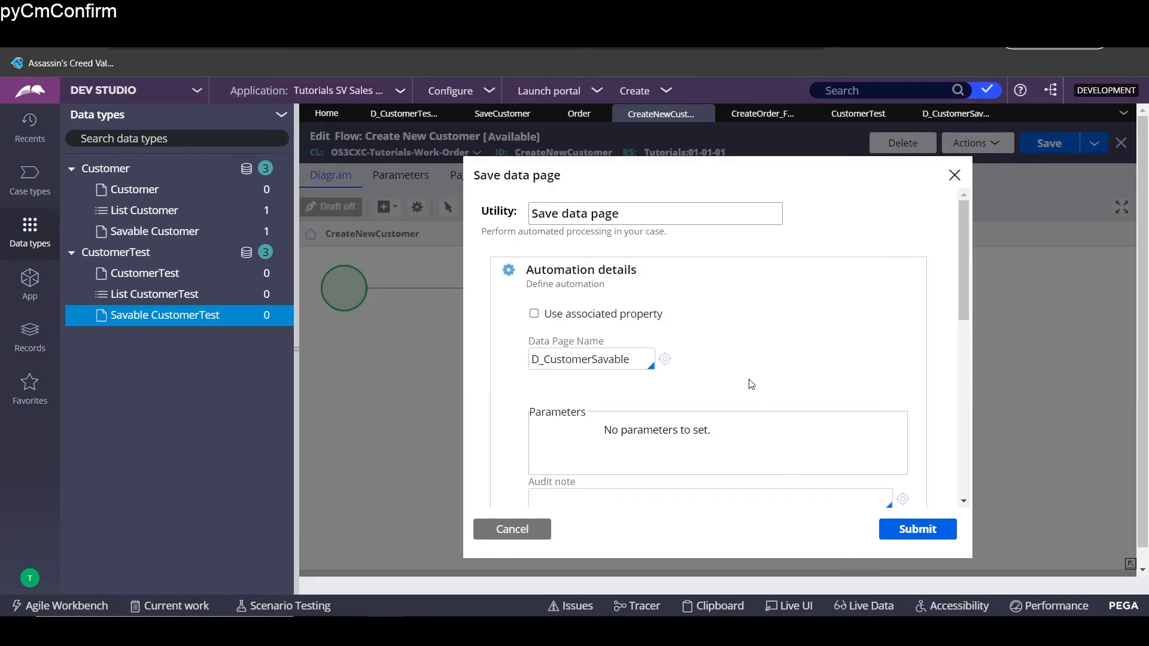
left_click(641, 353)
left_click(910, 529)
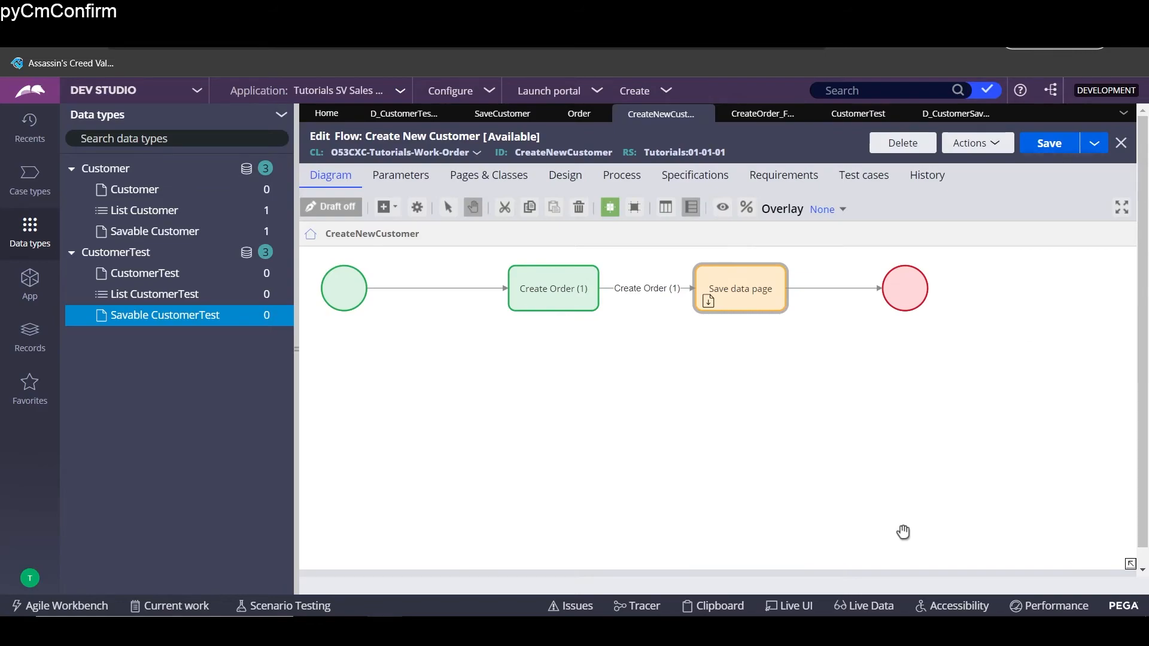
double_click(759, 306)
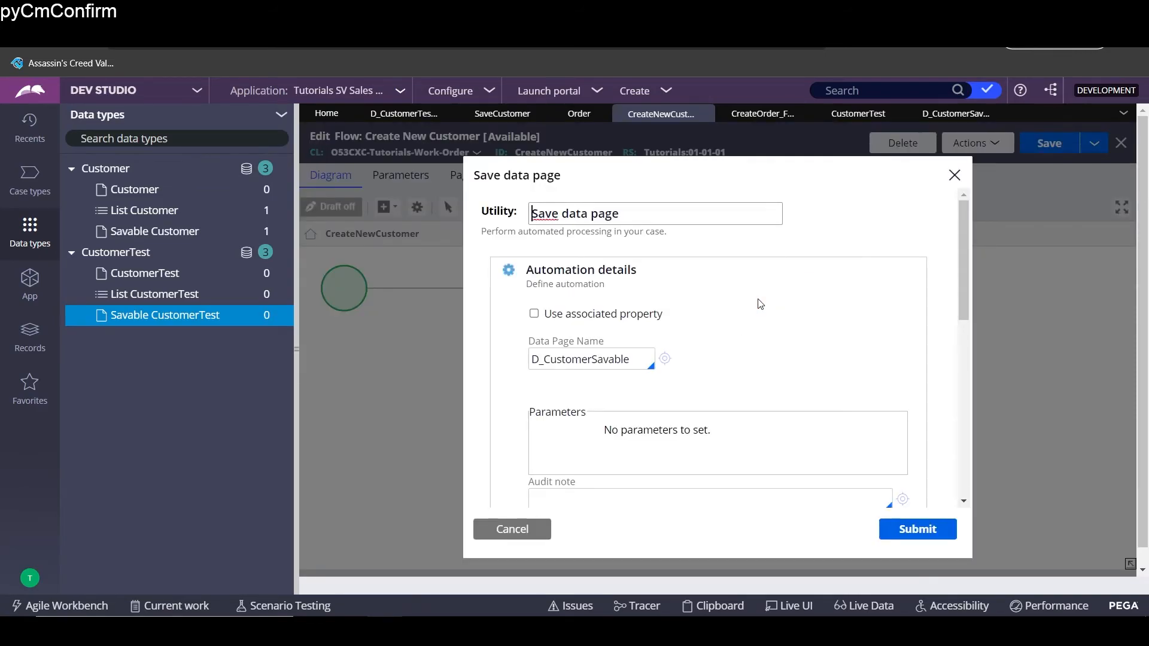
left_click(988, 115)
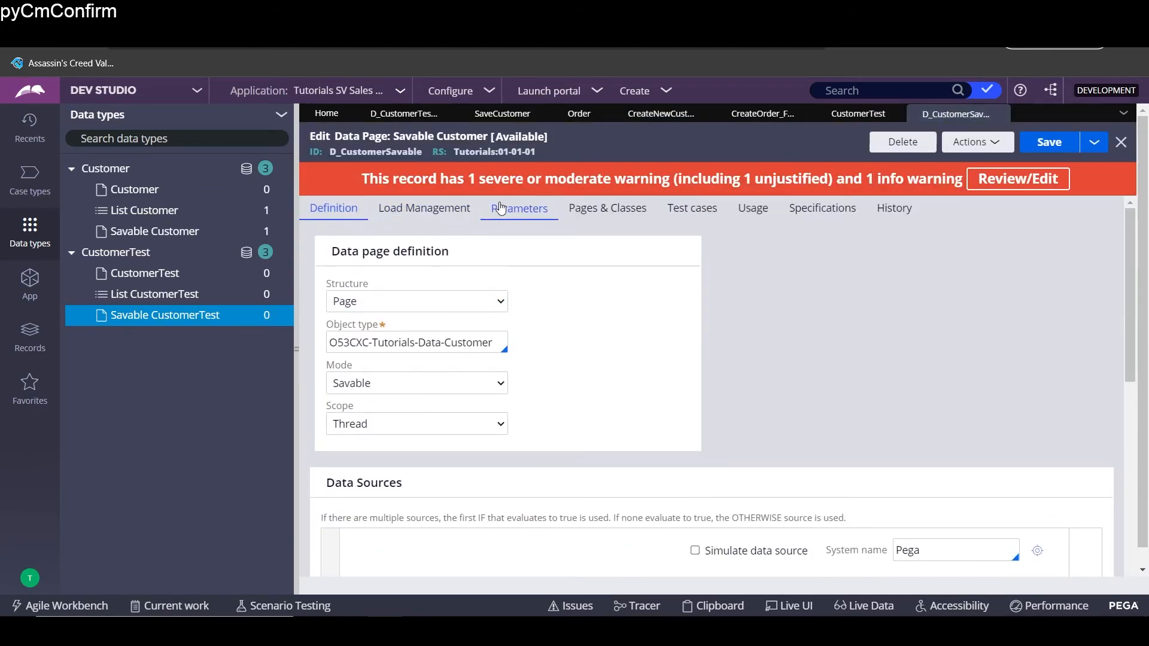
- Define a required pyGUID parameter described as 'Globally unique ID' and save
left_click(503, 223)
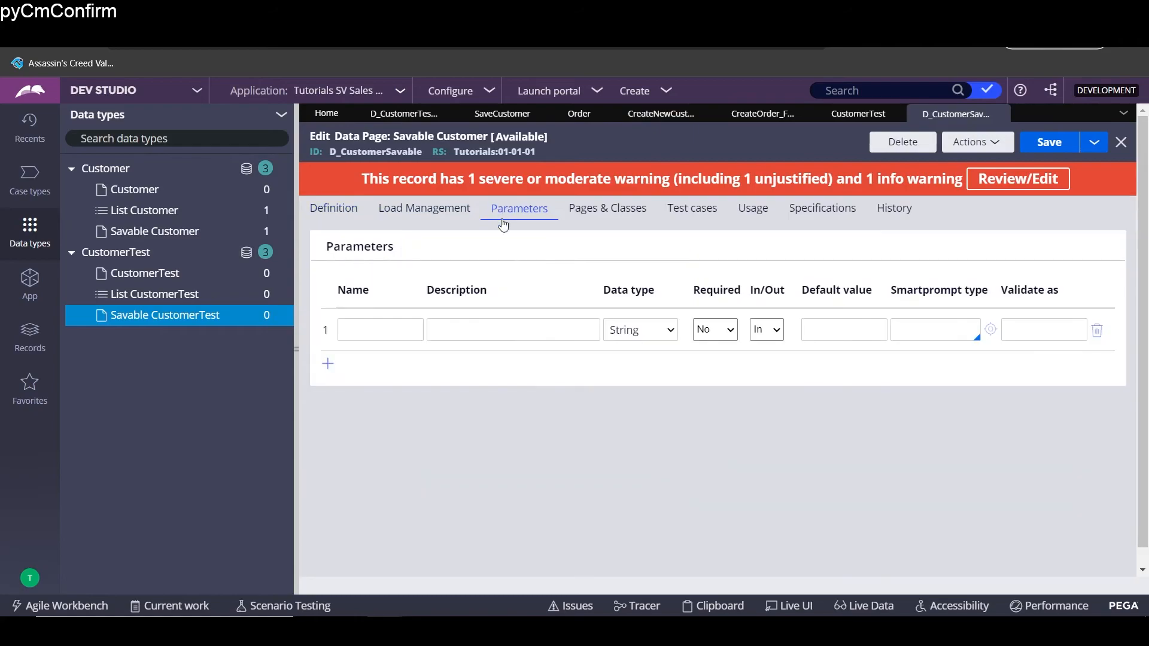
left_click(325, 365)
left_click(1101, 375)
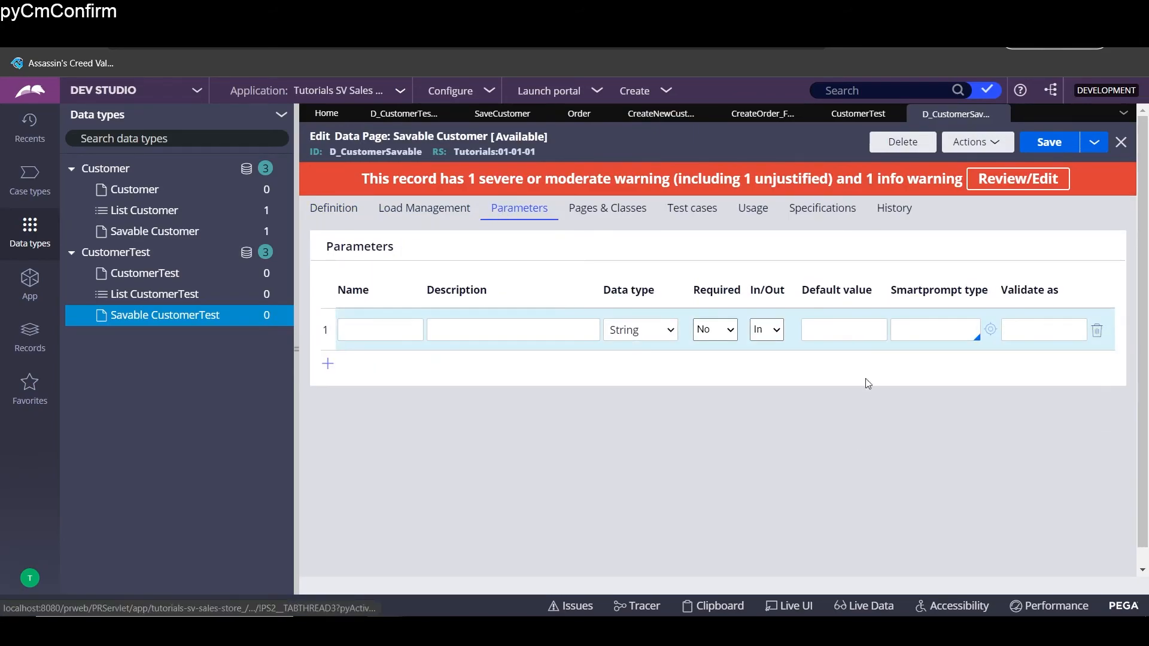
left_click(441, 327)
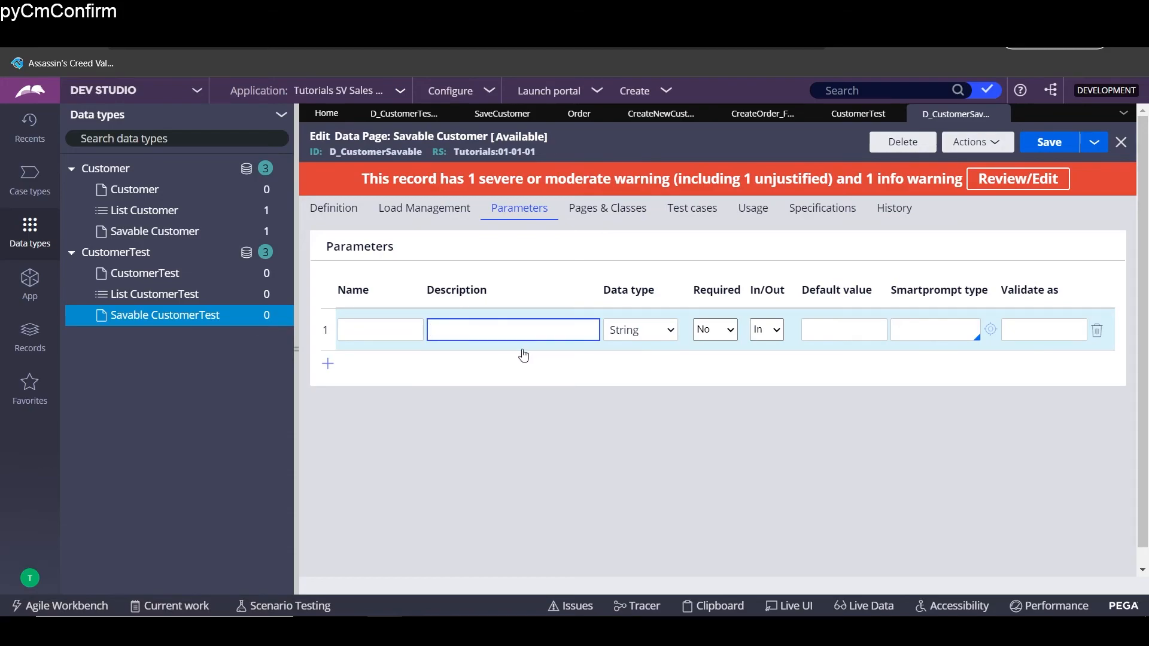
left_click(417, 334)
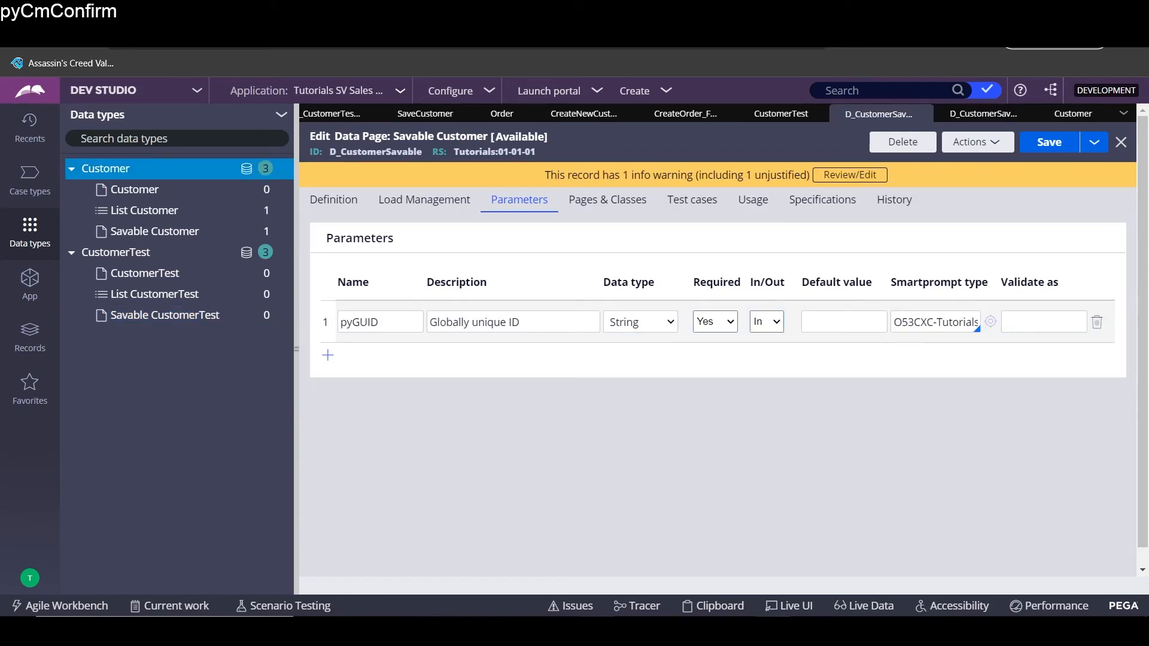
mouse_move(598, 615)
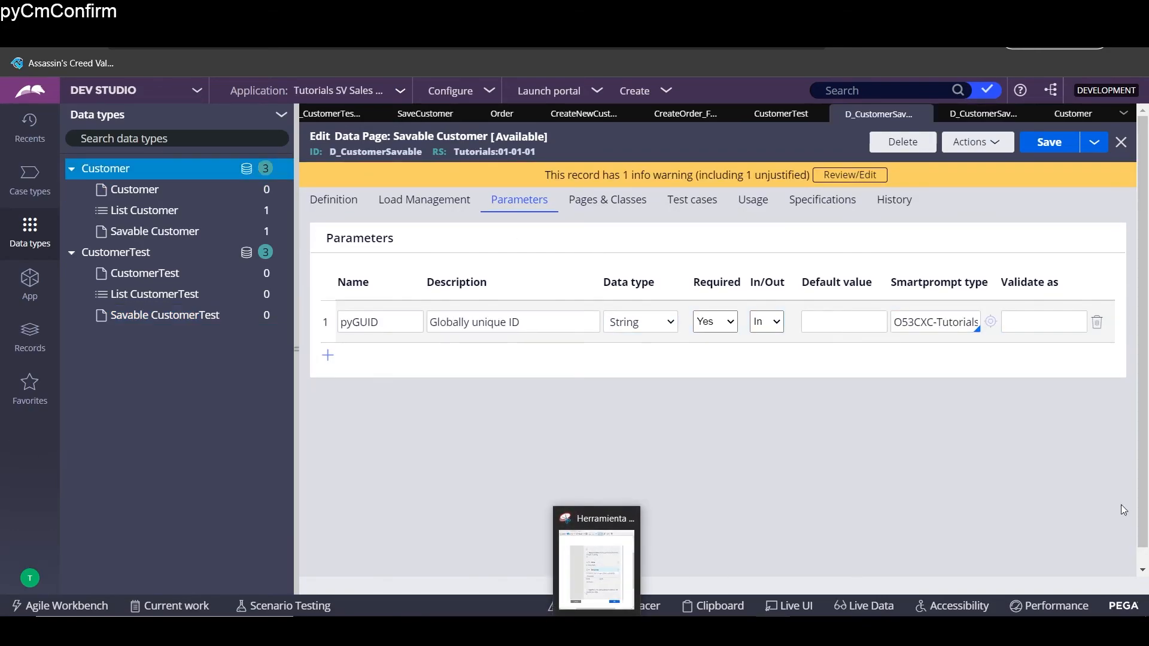
left_click(1040, 147)
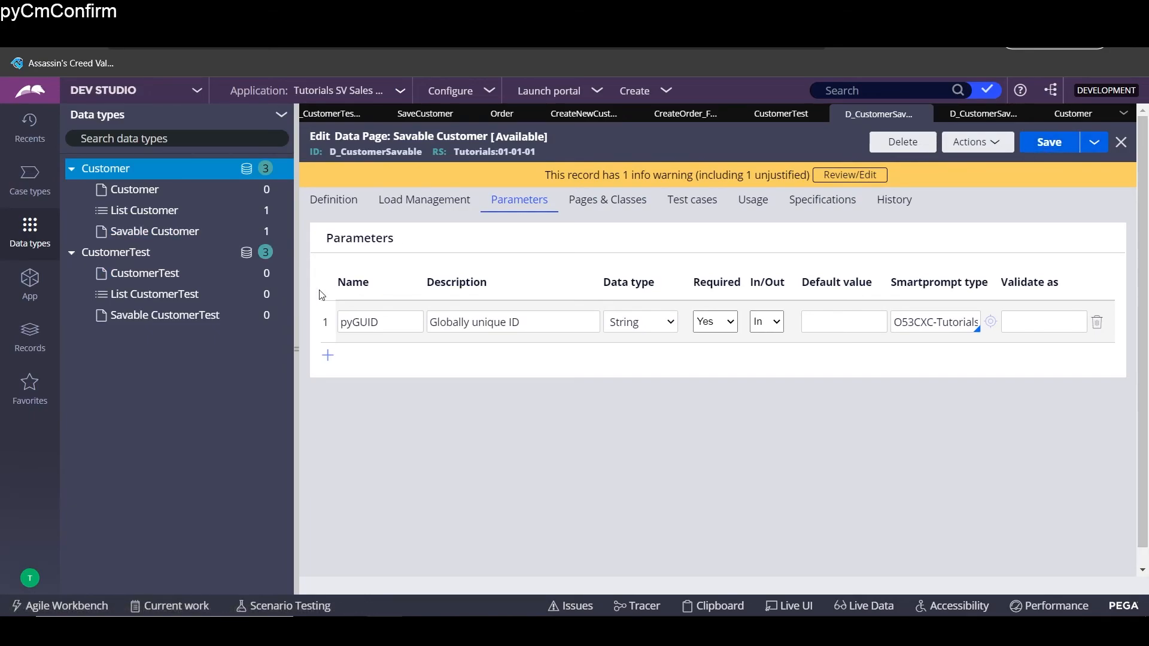
- Return to the data page definition and save D_CustomerSavable again
left_click(332, 207)
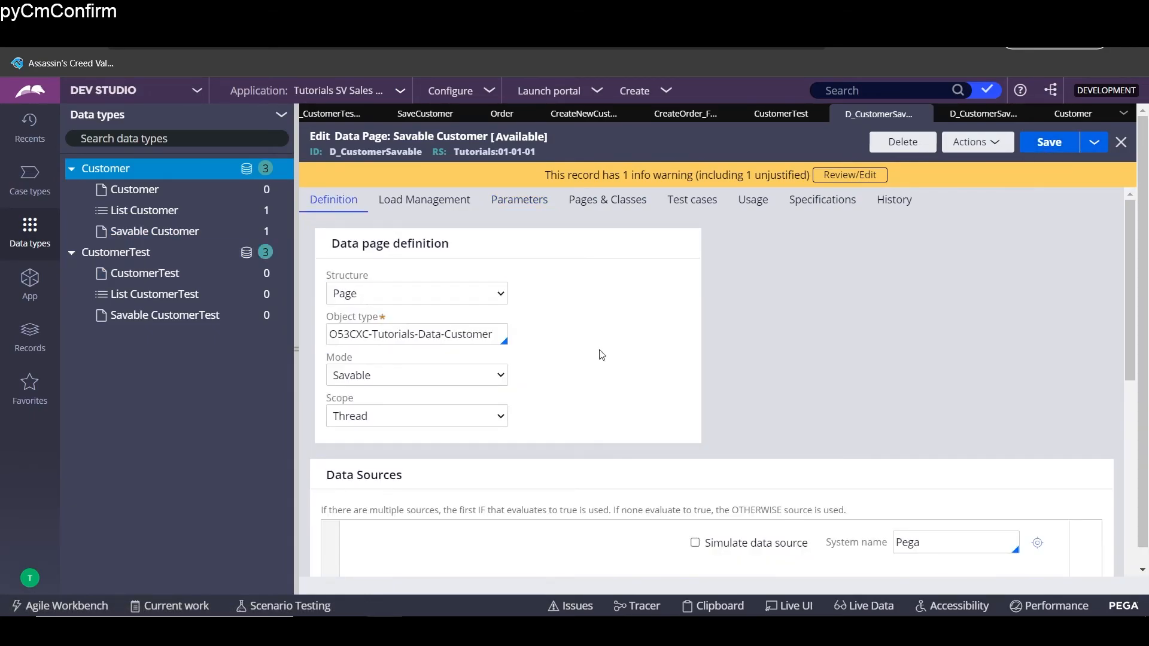
scroll(601, 357, "down", 4)
scroll(601, 356, "down", 1)
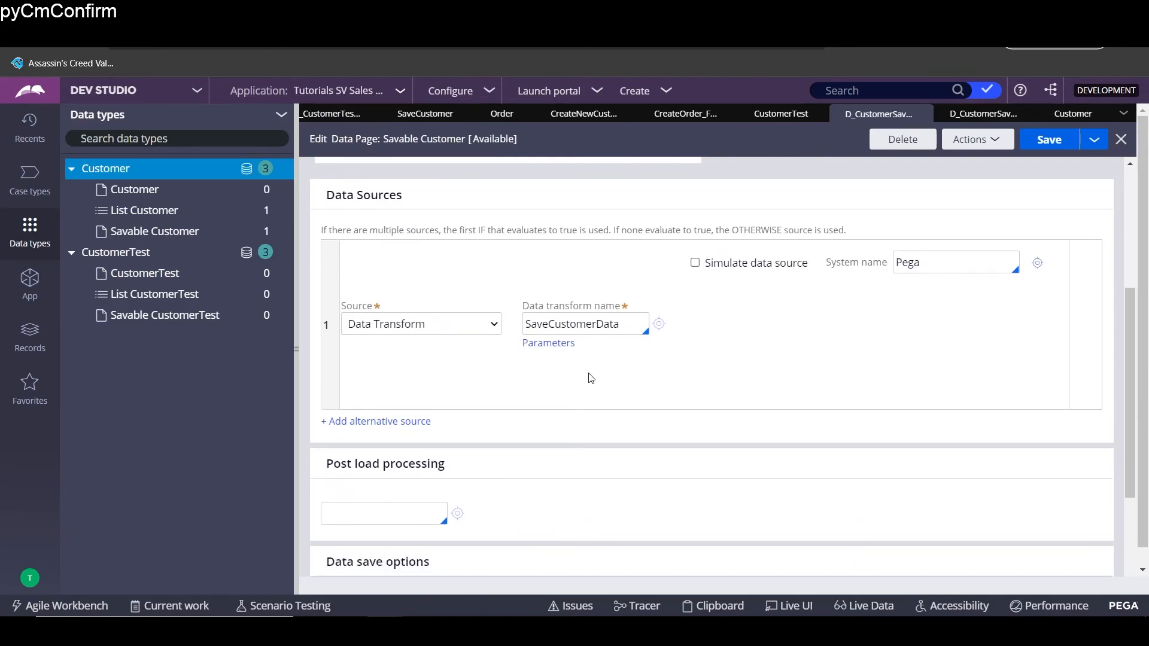
left_click(1064, 146)
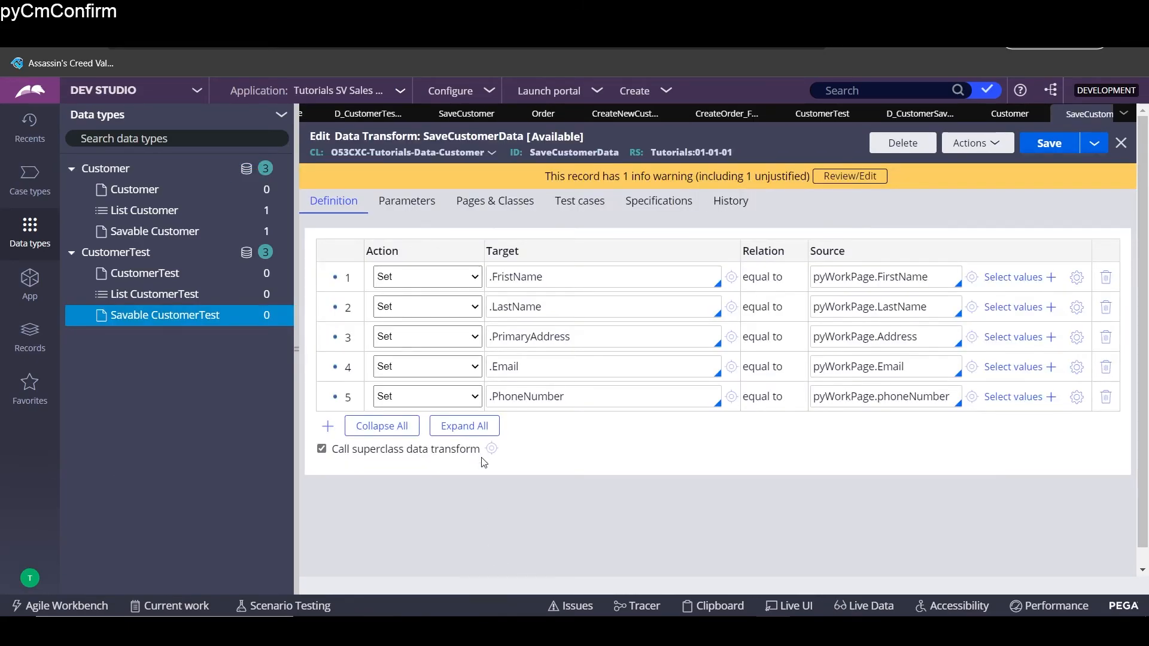
- Insert a new top row in SaveCustomerData with .pyGUID as its target
left_click(526, 276)
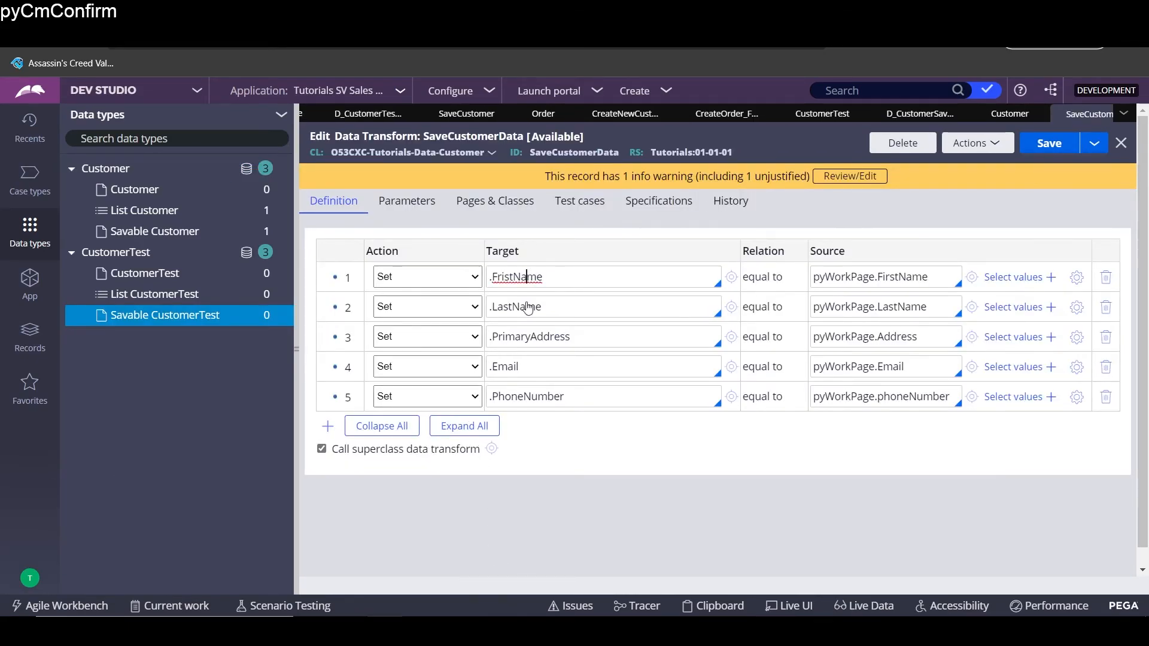
left_click(327, 426)
left_click_drag(340, 307, 342, 264)
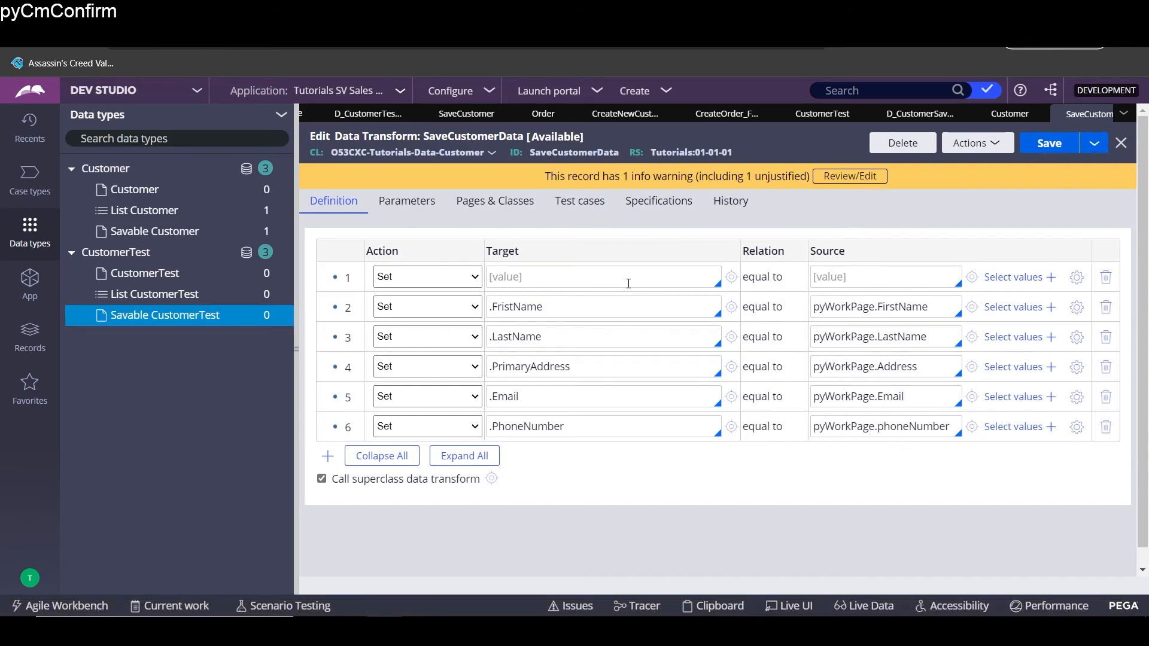
type(".")
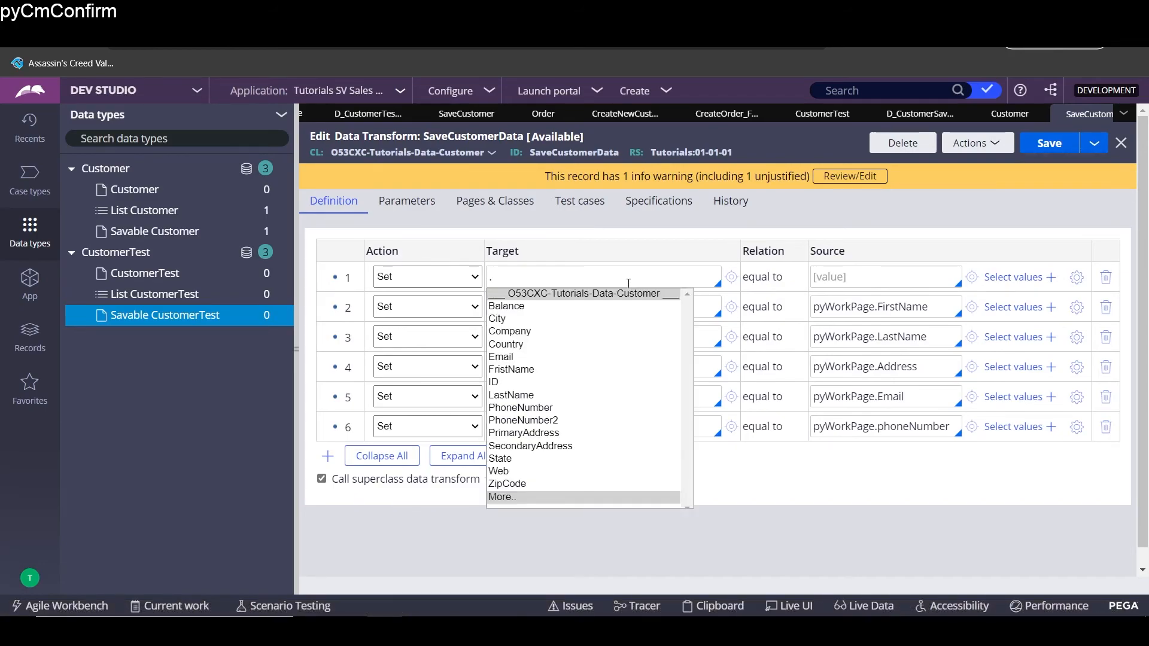
type("py")
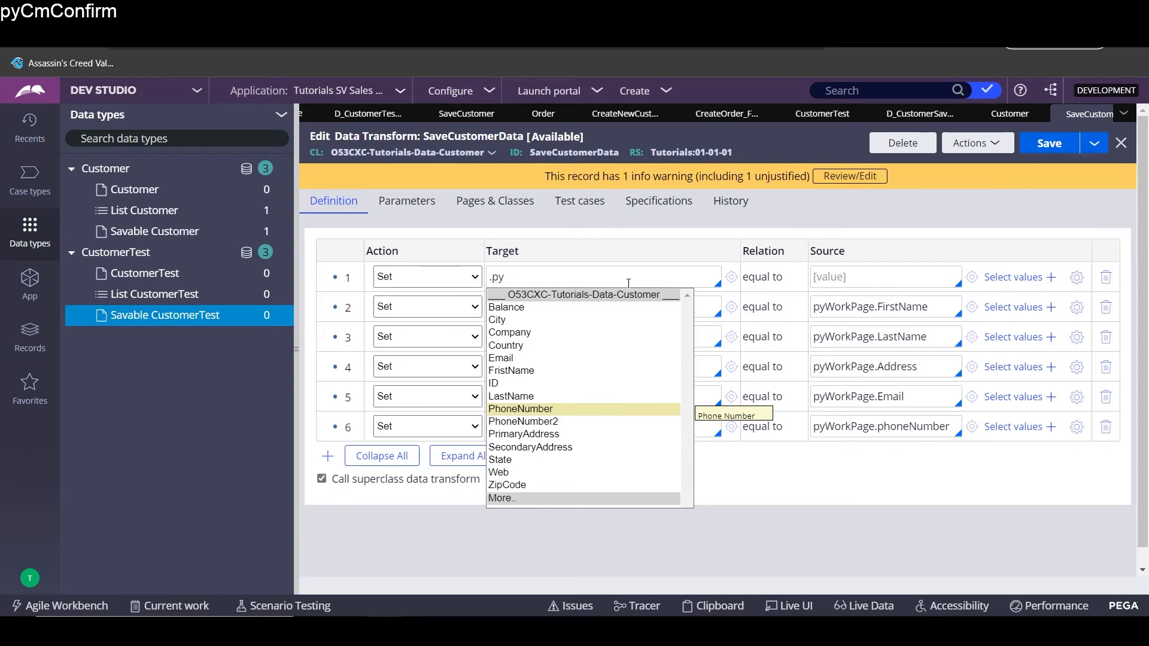
type("GUID")
left_click(540, 498)
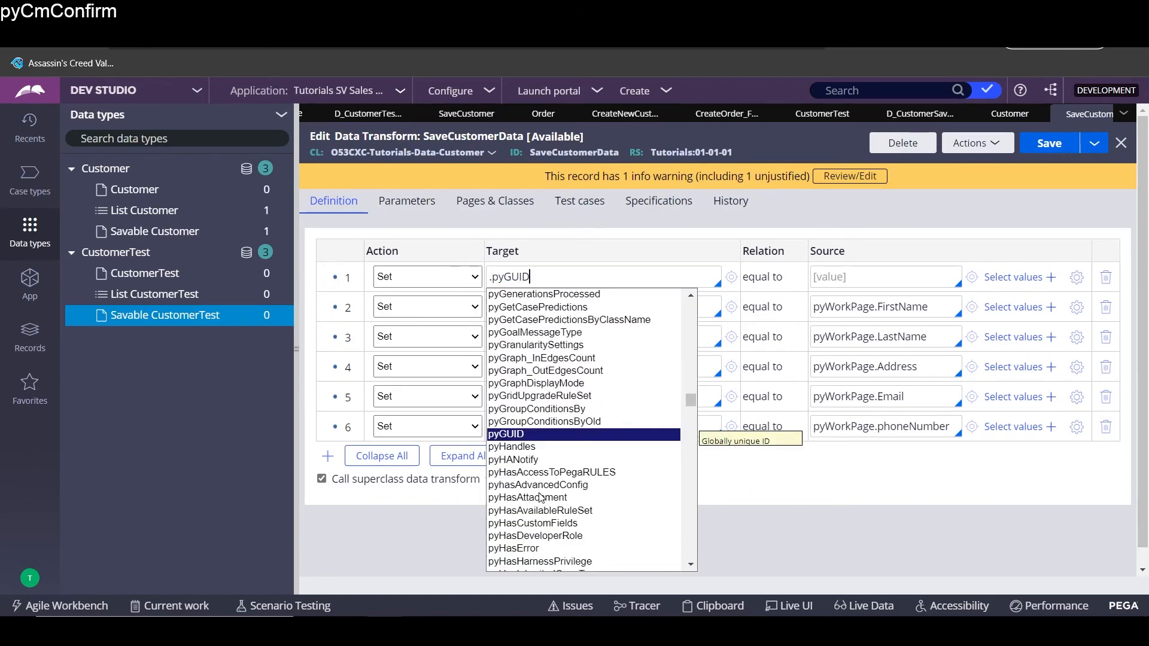
left_click(513, 435)
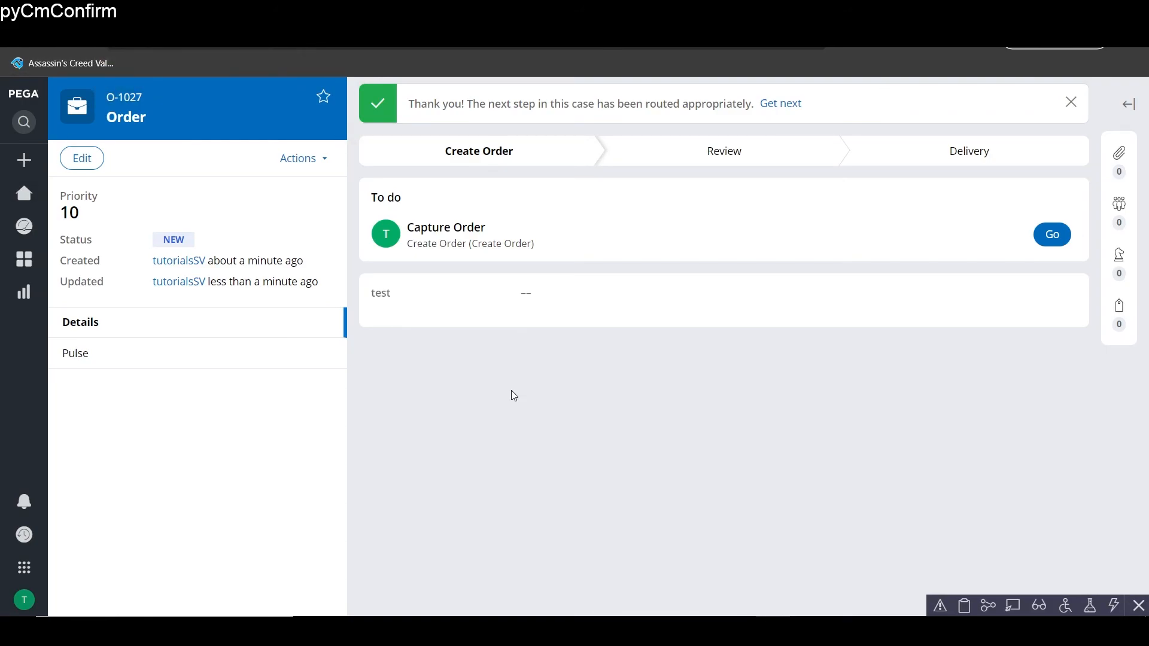
left_click(969, 606)
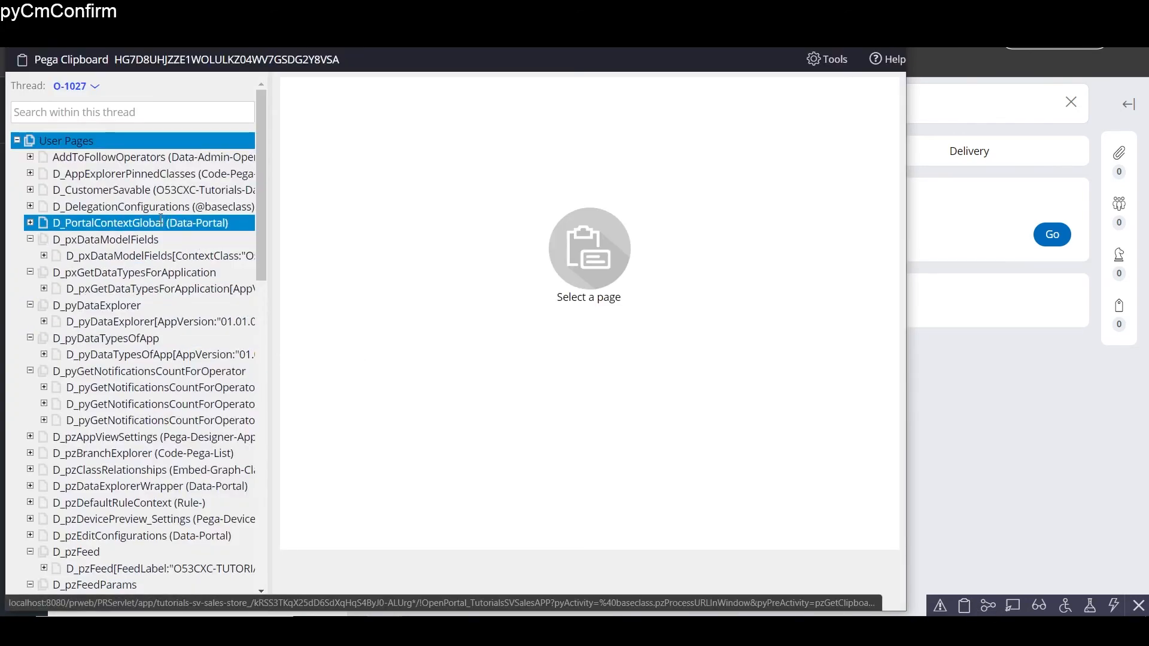
left_click(88, 188)
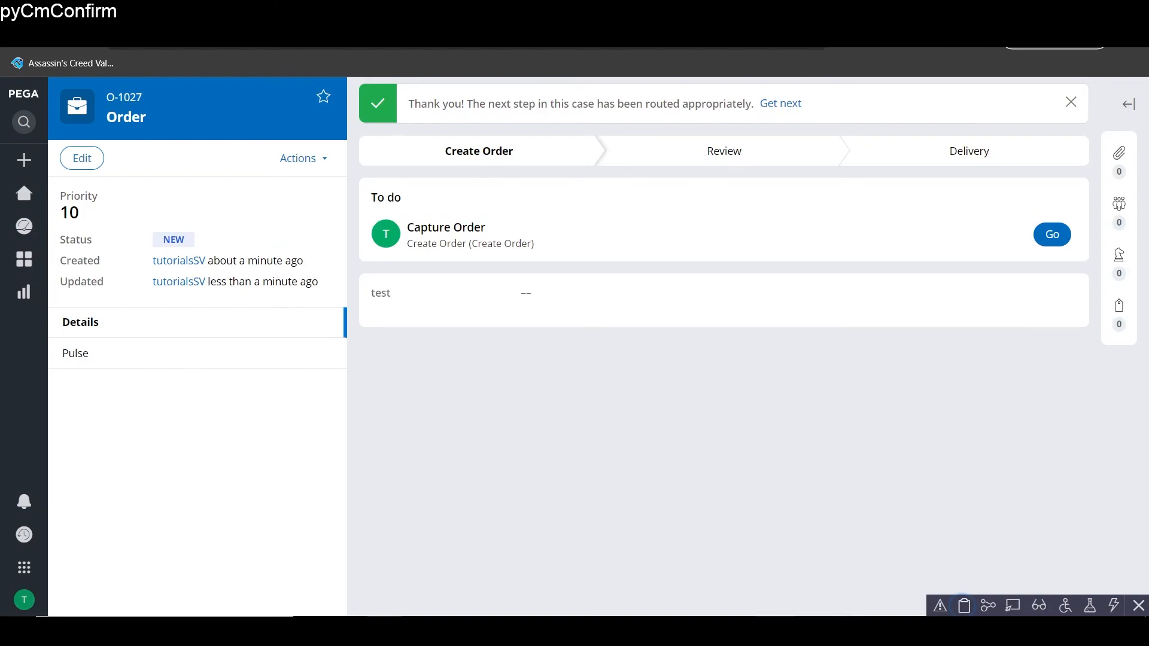
left_click(964, 606)
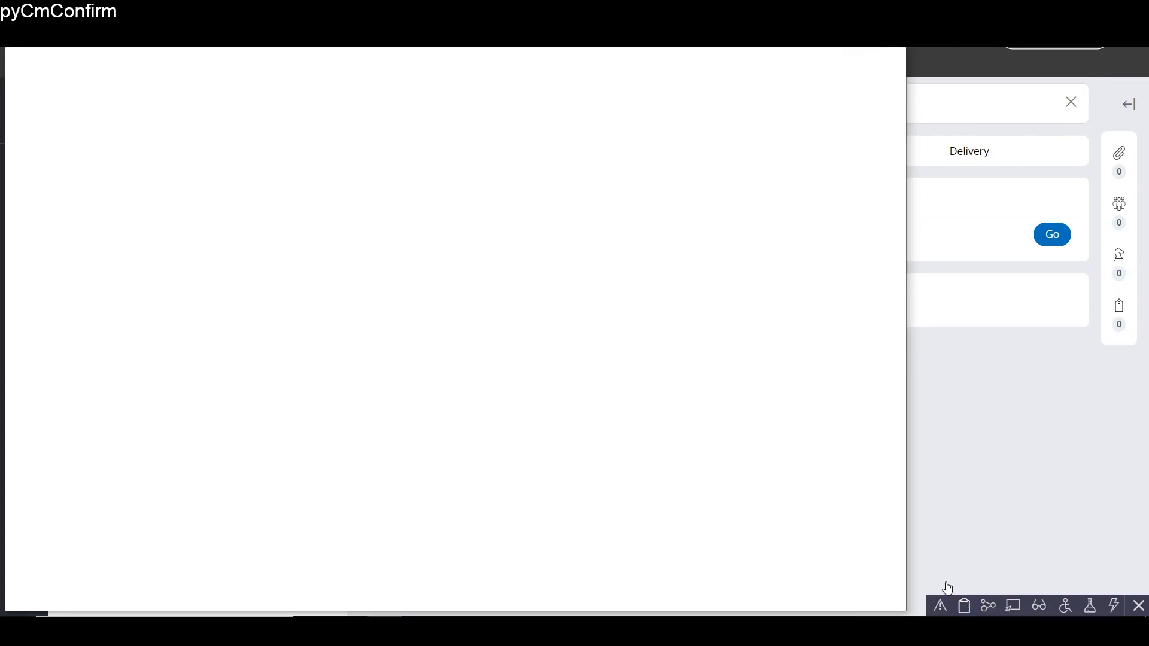
left_click_drag(361, 36, 600, 122)
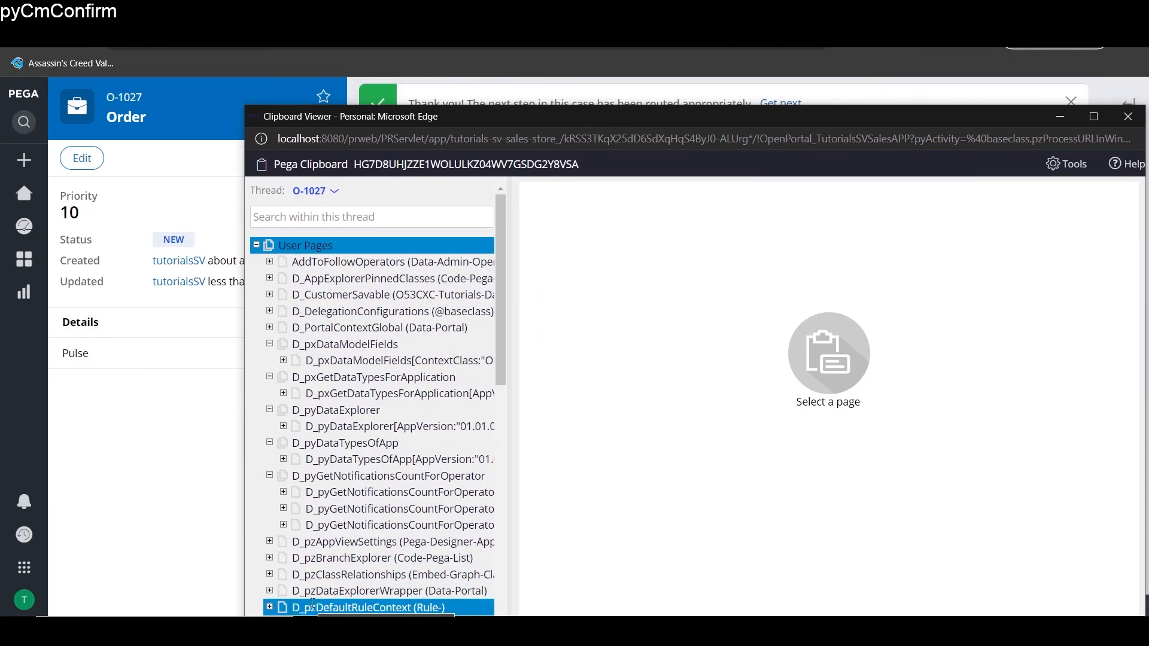
left_click(1135, 124)
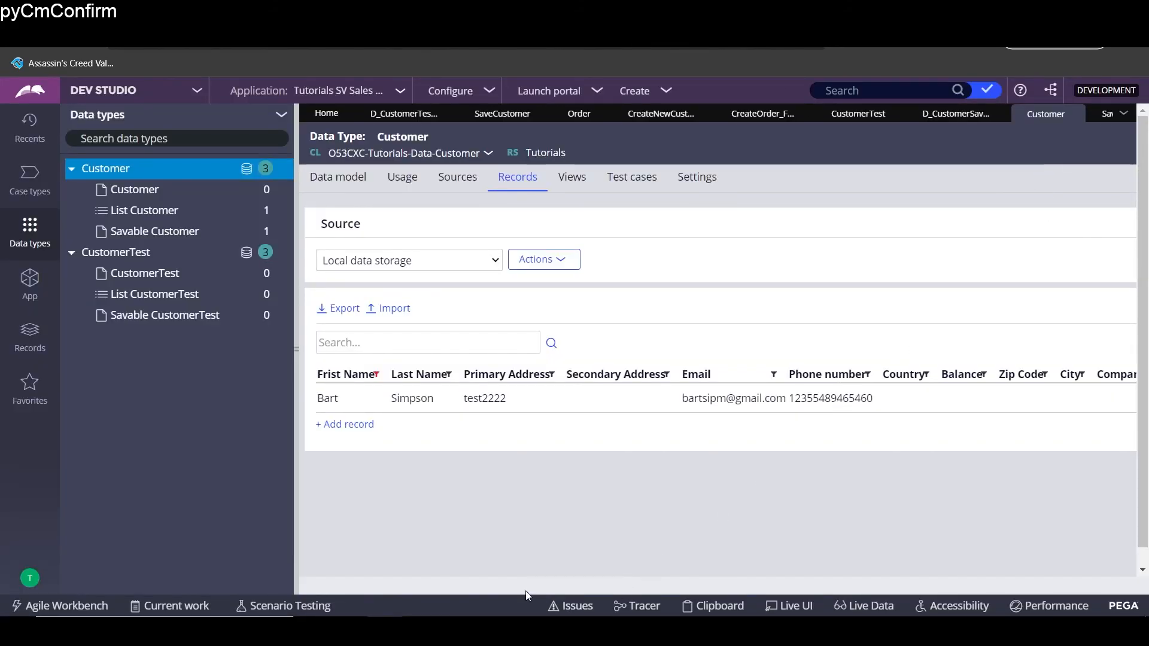
- Refresh the Customer records list from the Actions menu
left_click_drag(717, 480, 1147, 455)
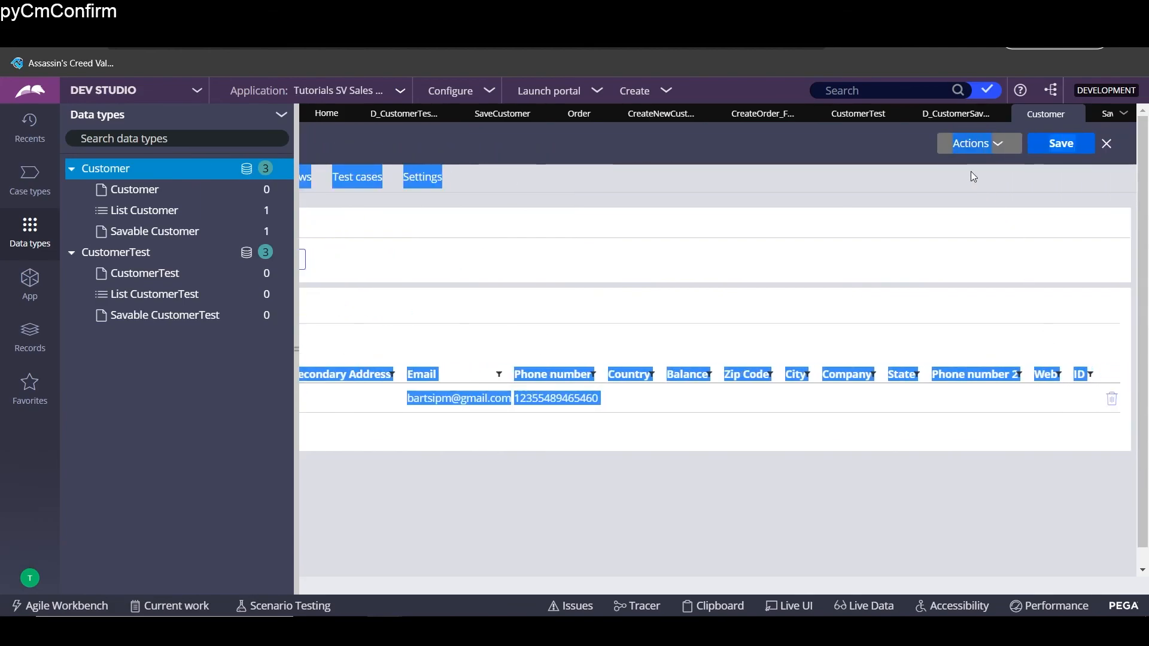
left_click(981, 145)
left_click(969, 164)
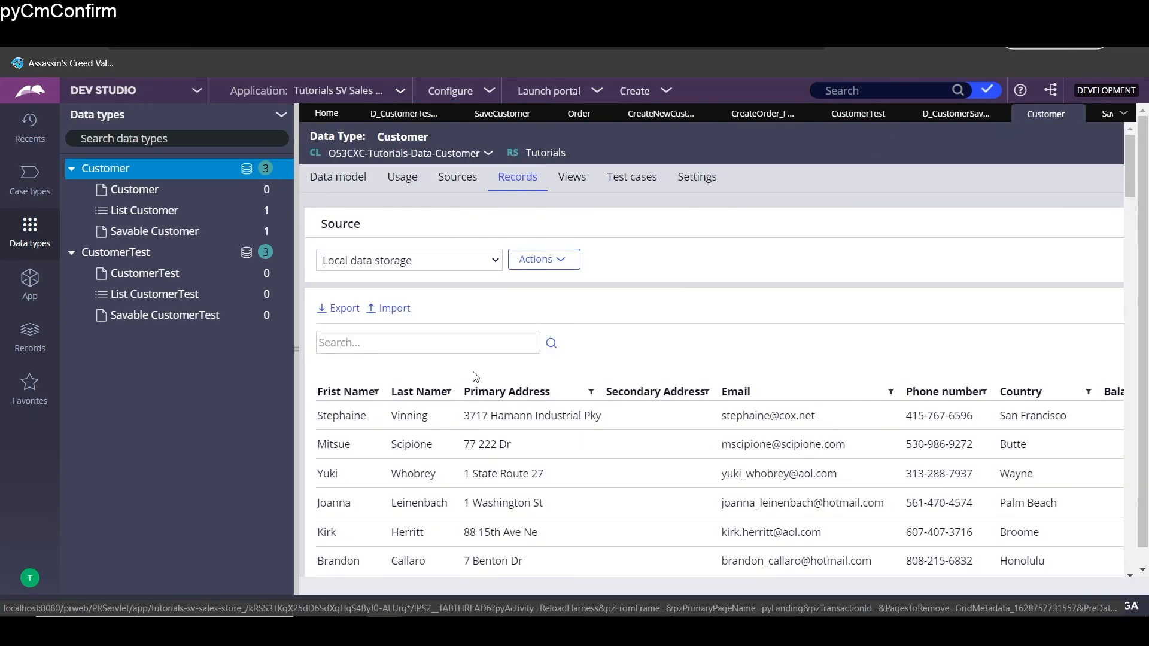
- Filter the First Name column by the new customer's first name
left_click(376, 392)
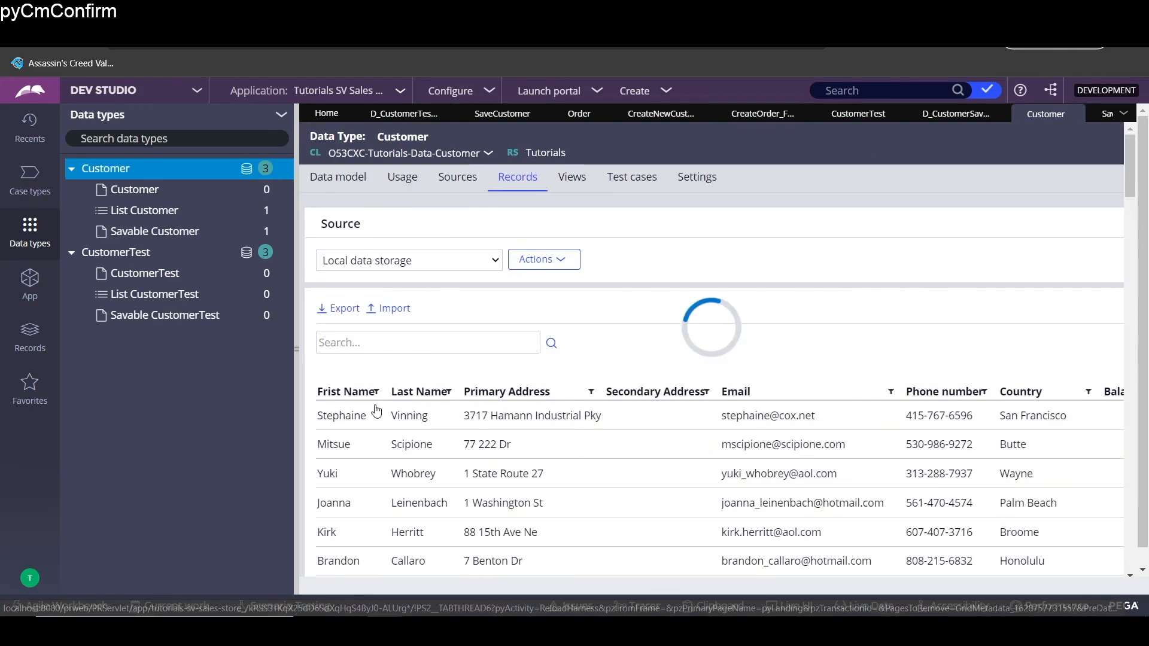
left_click(418, 333)
type("Bart")
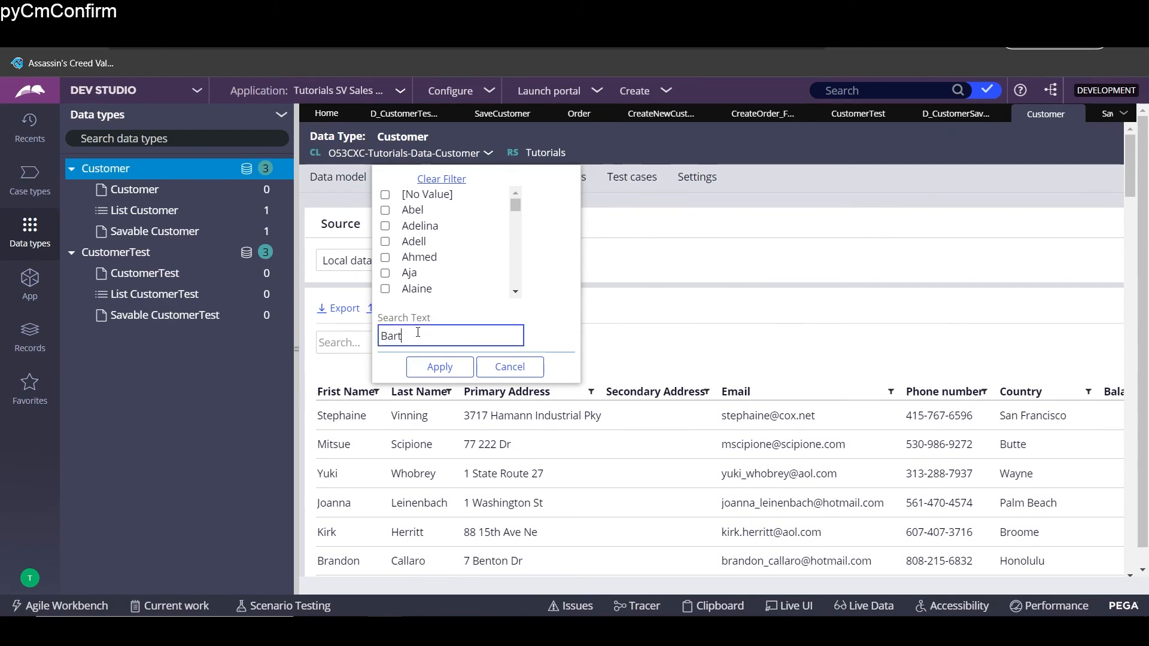
left_click(440, 366)
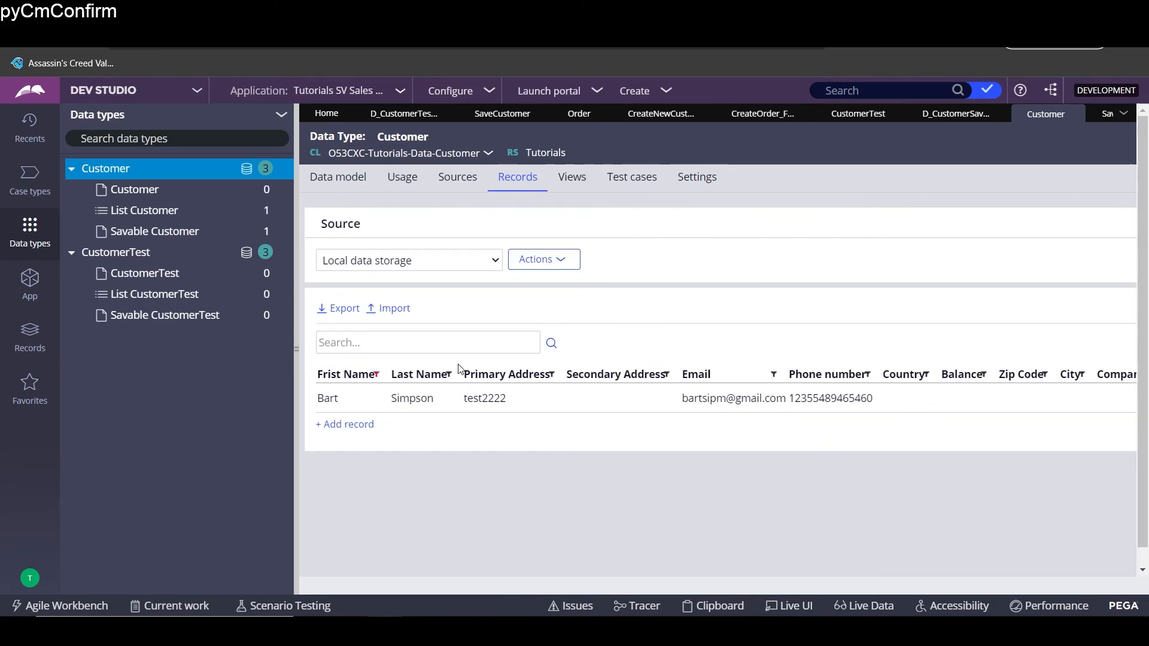